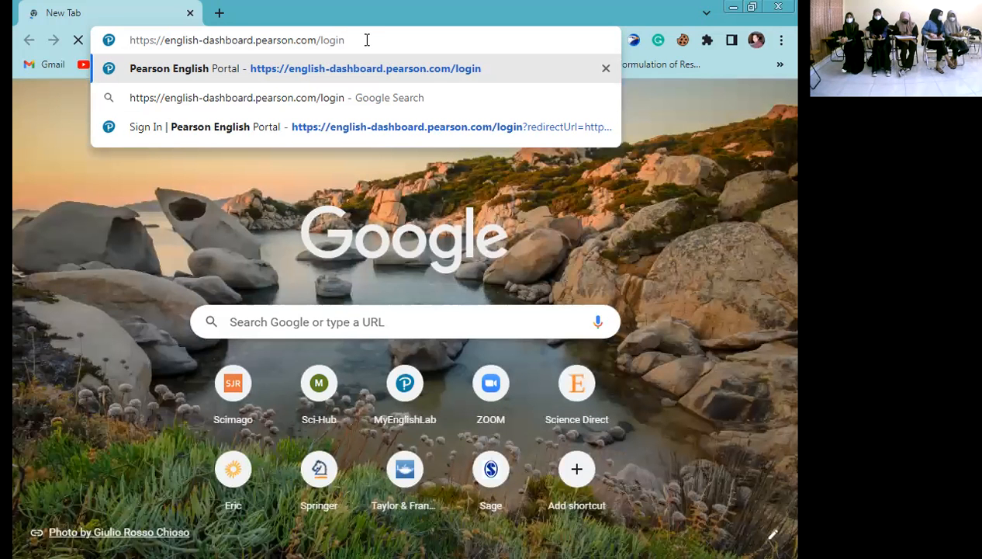
# - Open the Pearson English Portal login page and sign in with the prefilled account credentials
pyautogui.press('Return')
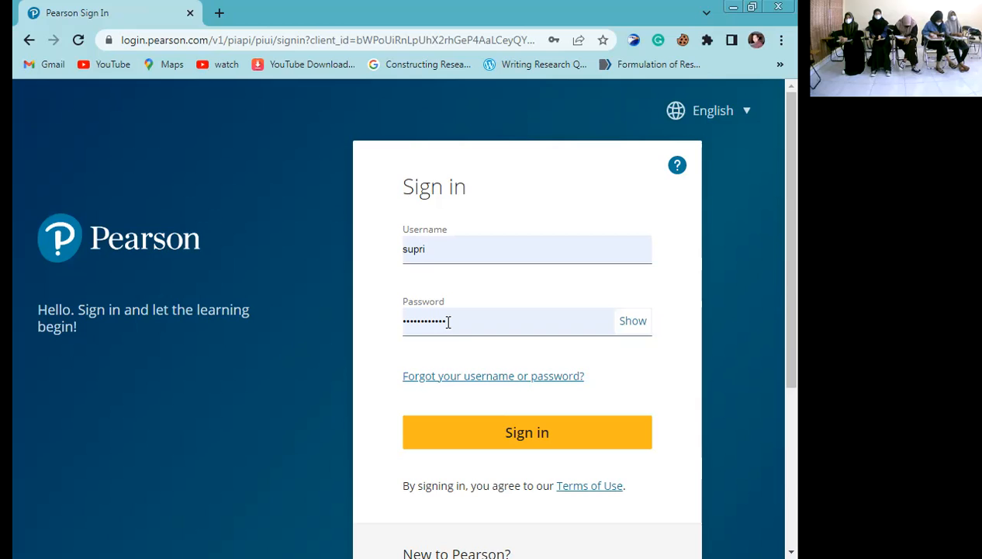
pyautogui.click(542, 428)
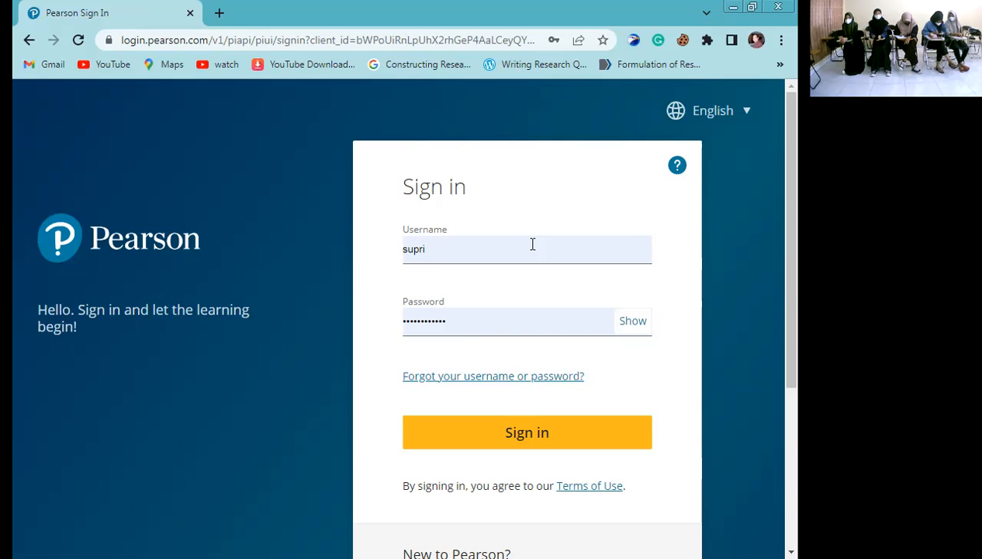
pyautogui.click(504, 439)
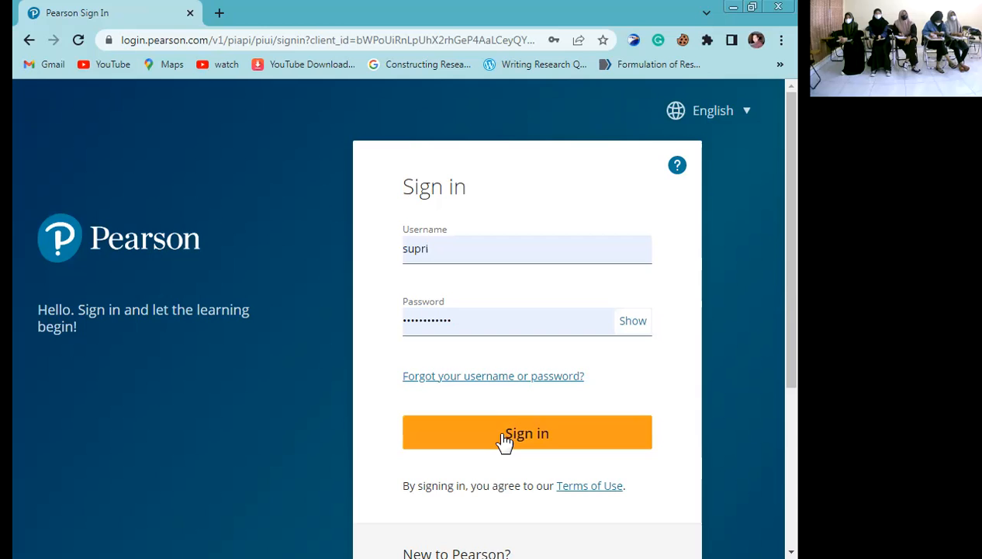
pyautogui.click(505, 439)
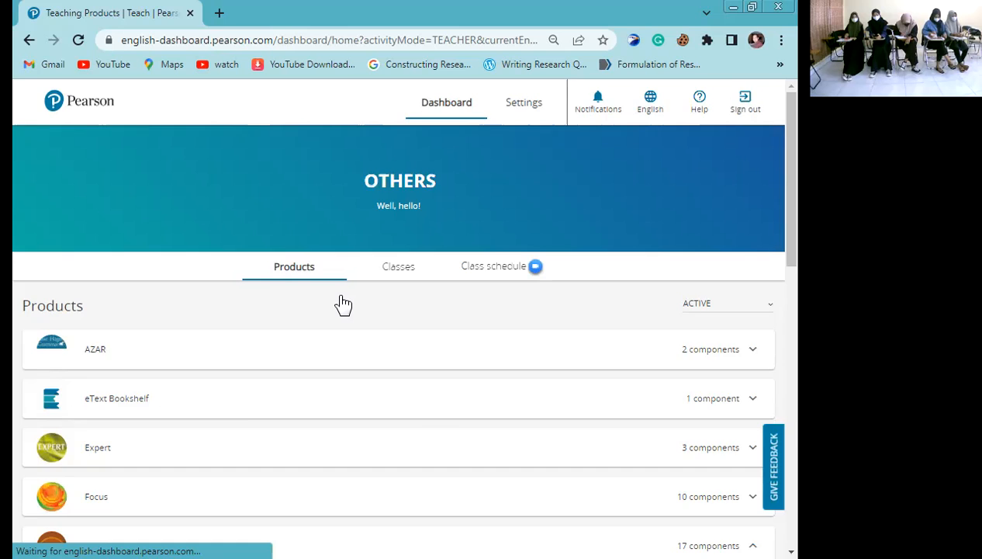
# - Look through the Speakout 2nd Edition levels under Products, expanding and collapsing the Starter and Pre-Intermediate entries
pyautogui.scroll(-4, 324, 316)
pyautogui.scroll(-2, 324, 316)
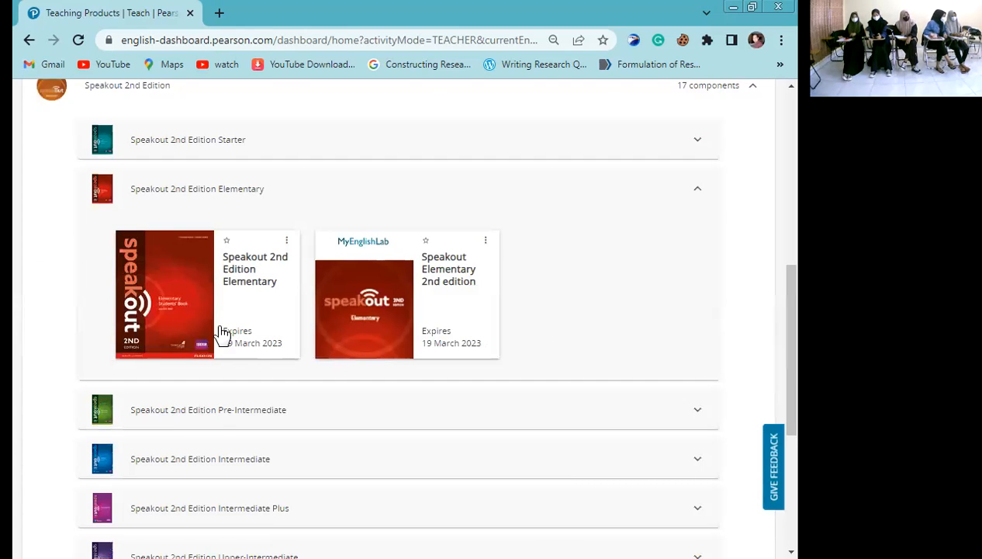
pyautogui.click(697, 159)
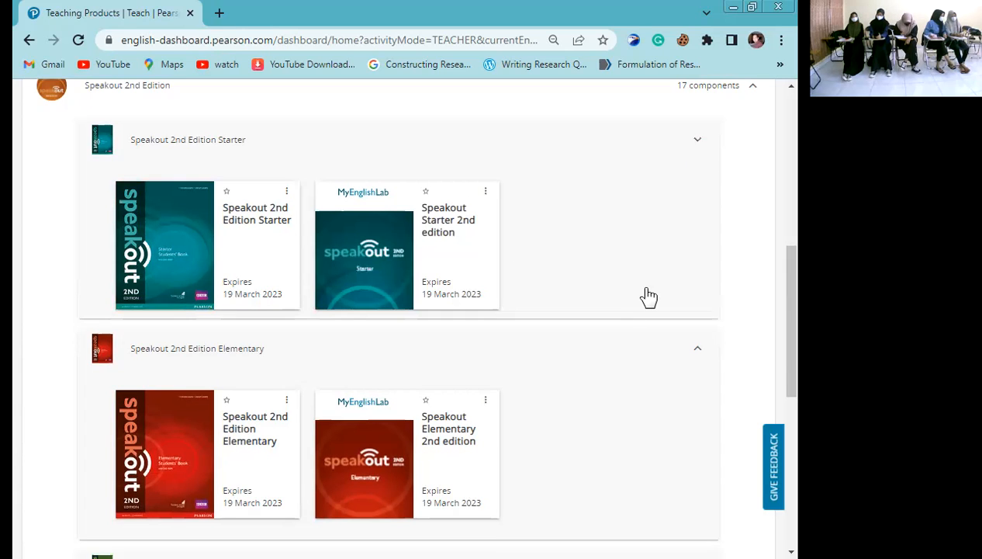
pyautogui.scroll(-5, 675, 284)
pyautogui.click(698, 261)
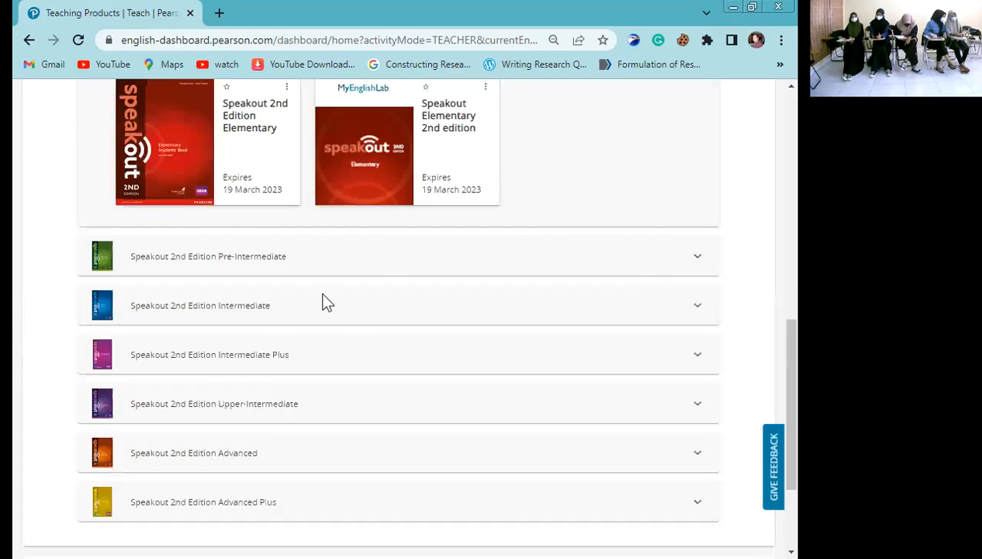
pyautogui.click(697, 262)
pyautogui.scroll(3, 582, 370)
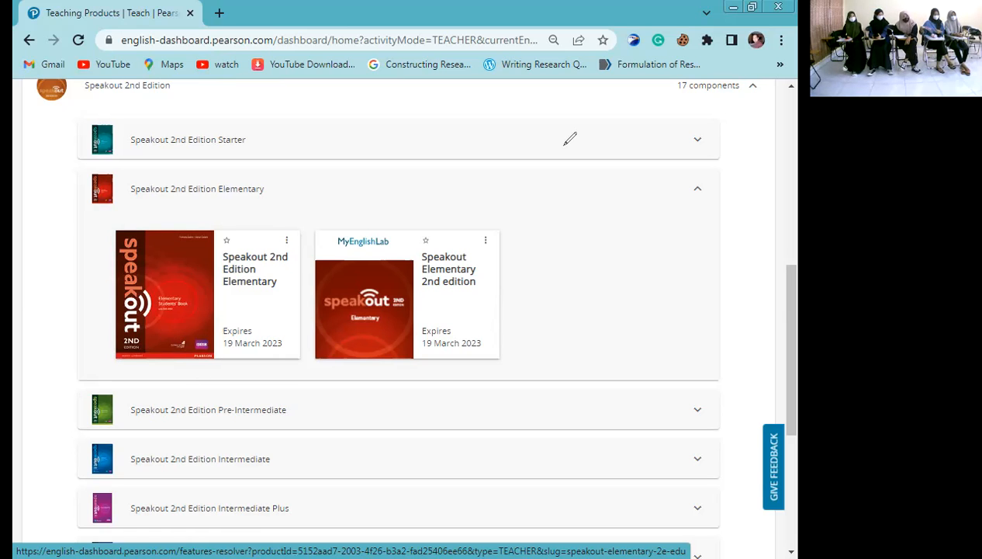
# - Circle the Speakout 2nd Edition Elementary book and MyEnglishLab cards, and open the SO-EL 60 course in MyEnglishLab
pyautogui.moveTo(105, 222)
pyautogui.mouseDown()
pyautogui.moveTo(225, 309)
pyautogui.moveTo(303, 391)
pyautogui.moveTo(299, 371)
pyautogui.mouseUp()
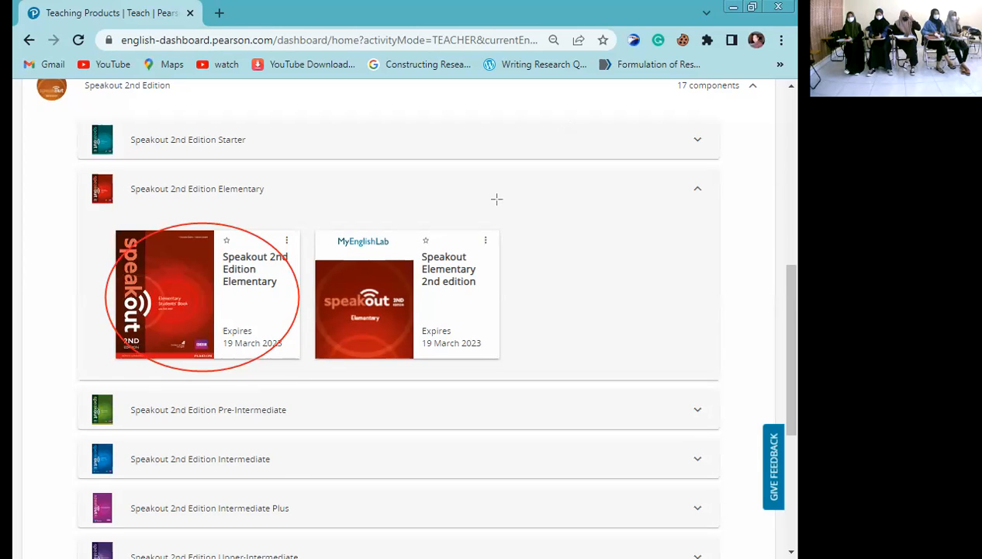
pyautogui.moveTo(311, 233); pyautogui.dragTo(404, 249)
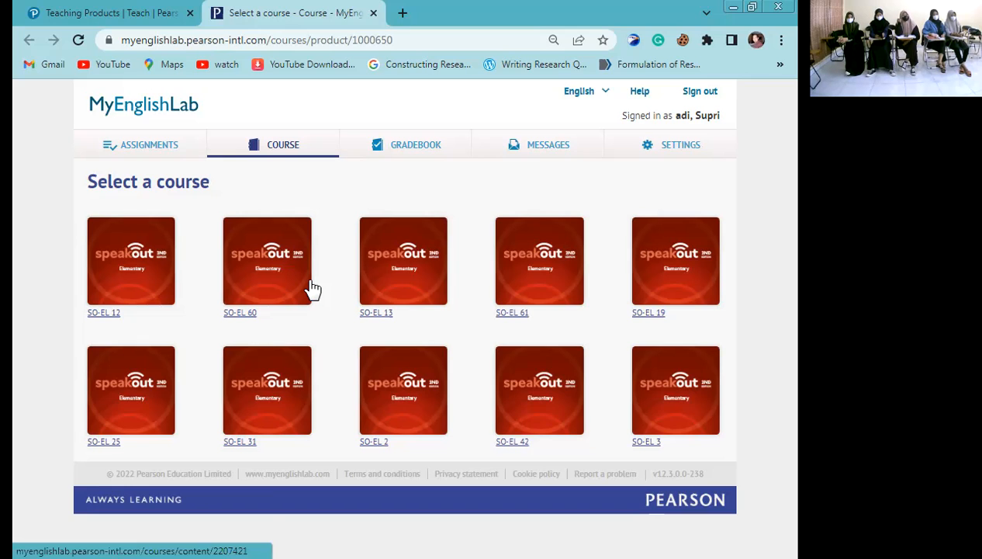
pyautogui.click(244, 315)
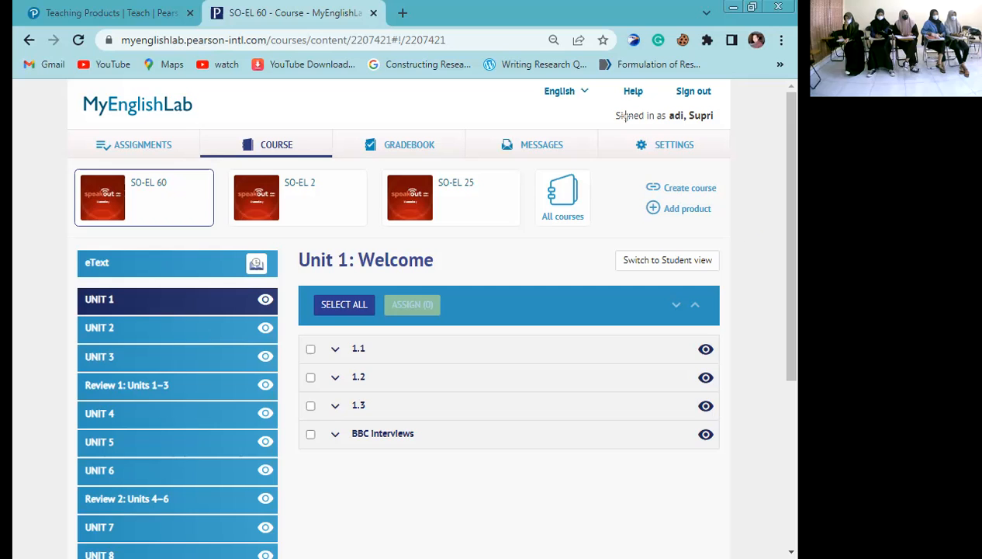
# - Outline the signed-in account name, the language selector and the main navigation bar in red, and clear the markings
pyautogui.click(678, 114)
pyautogui.moveTo(688, 119); pyautogui.dragTo(720, 129)
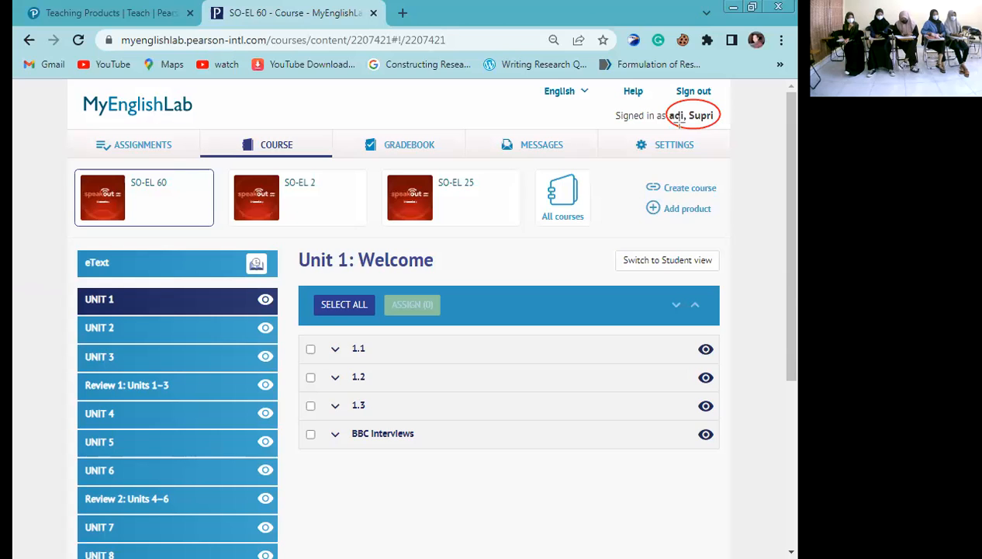
pyautogui.moveTo(565, 91); pyautogui.dragTo(593, 101)
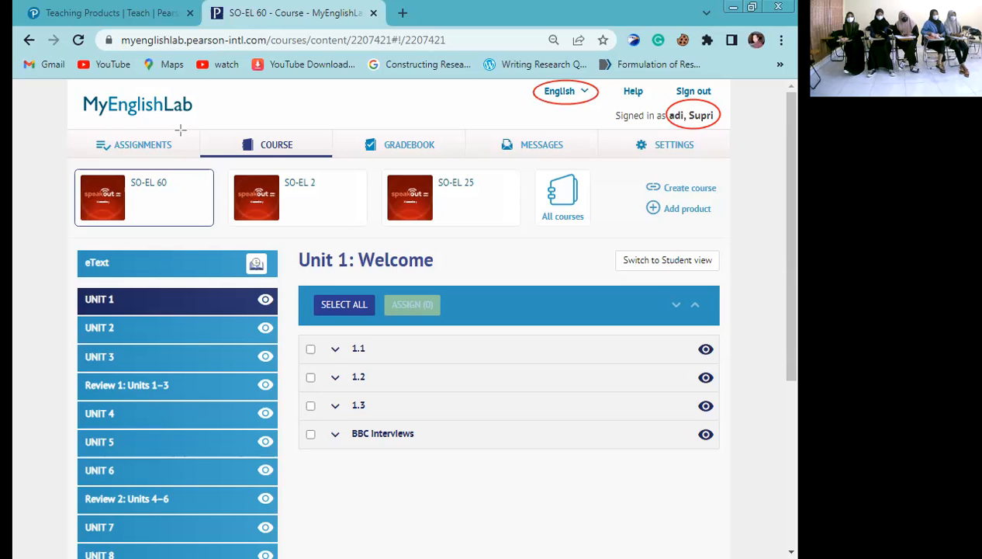
pyautogui.click(559, 95)
pyautogui.click(498, 99)
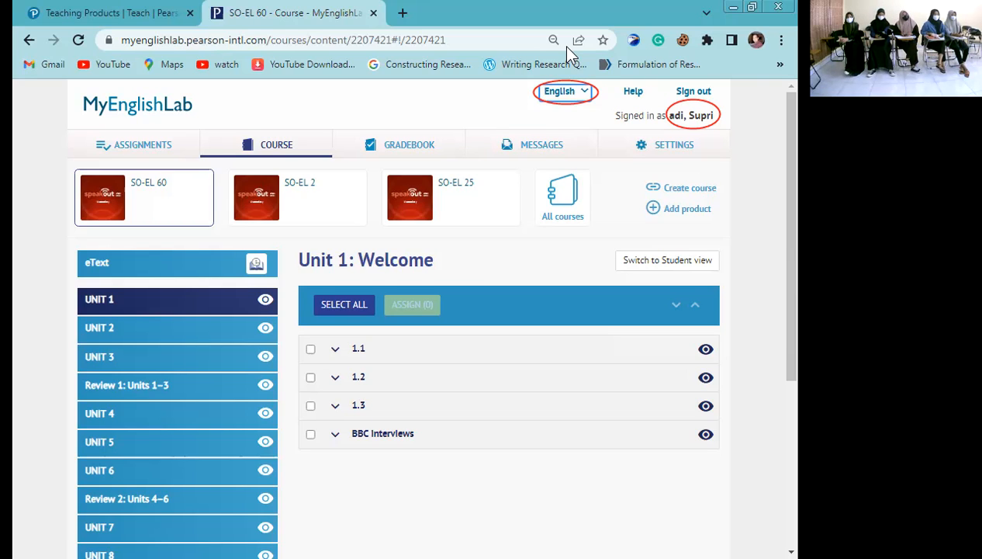
pyautogui.moveTo(84, 132)
pyautogui.mouseDown()
pyautogui.moveTo(572, 132)
pyautogui.moveTo(724, 159)
pyautogui.mouseUp()
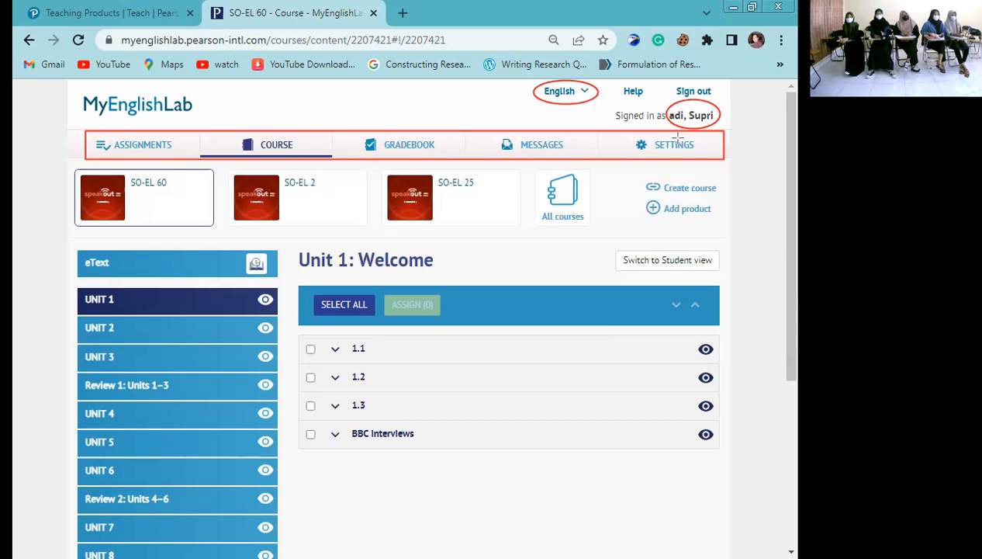
pyautogui.press('e')
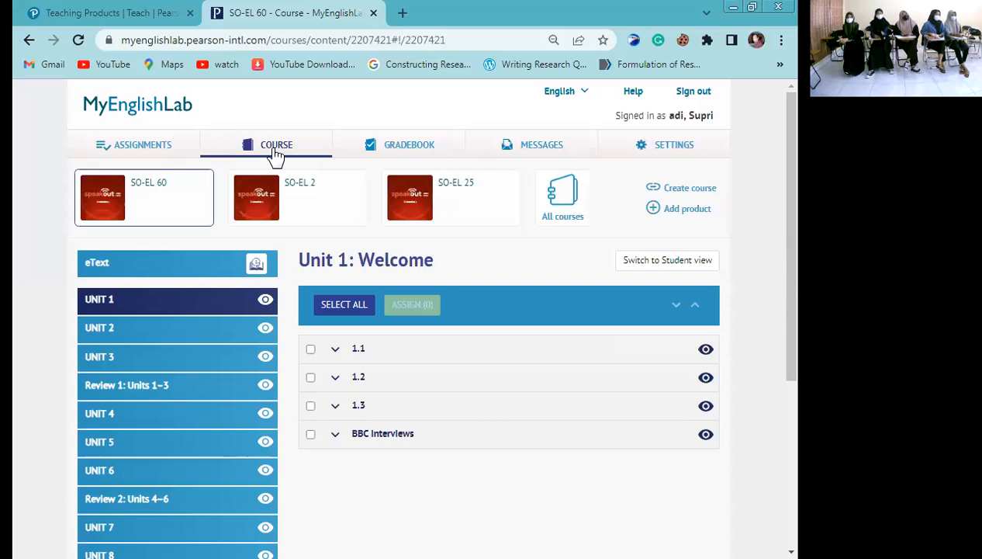
# - Examine the SO-EL 60 course contents from Unit 1 through Unit 12, including the review sections and Tests
pyautogui.scroll(-2, 256, 271)
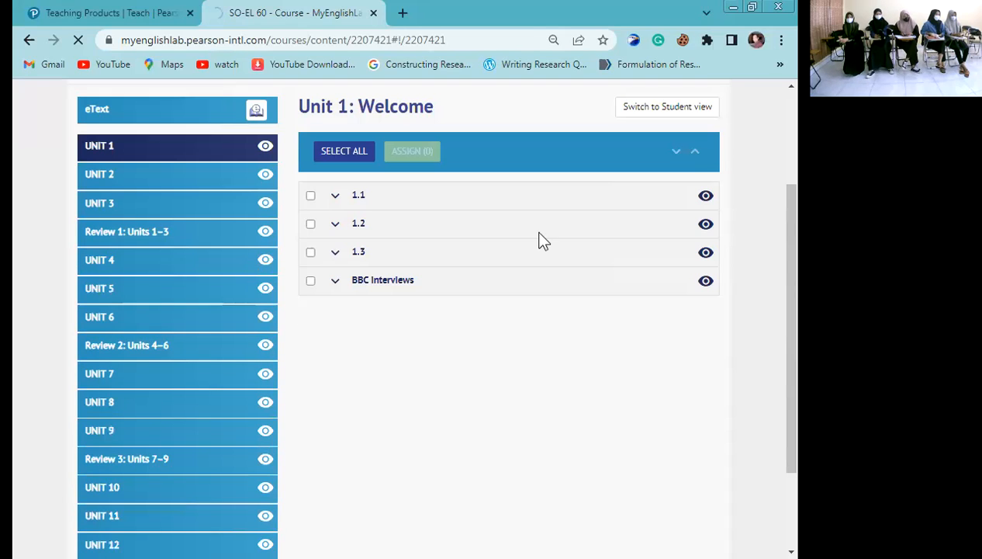
pyautogui.scroll(2, 539, 239)
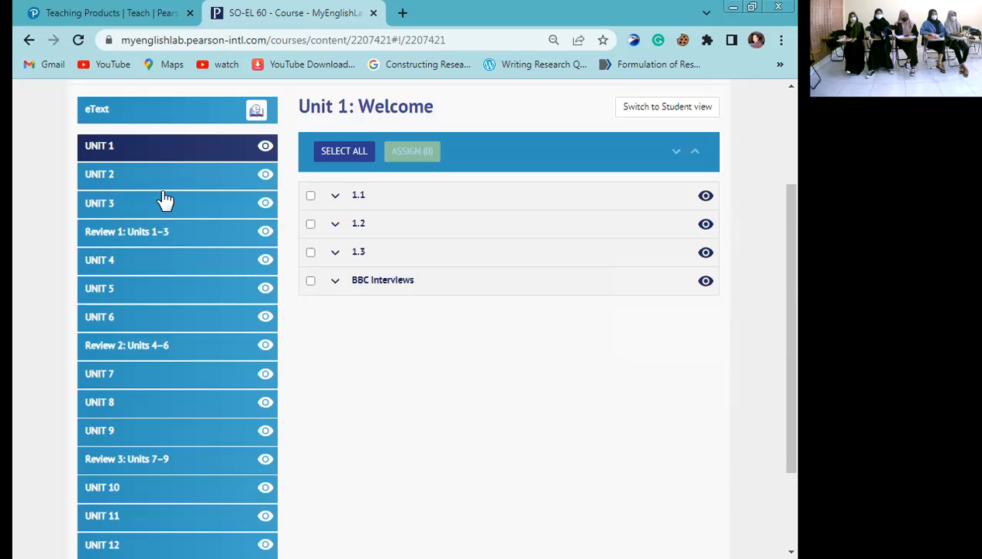
pyautogui.scroll(-2, 164, 210)
pyautogui.scroll(4, 145, 294)
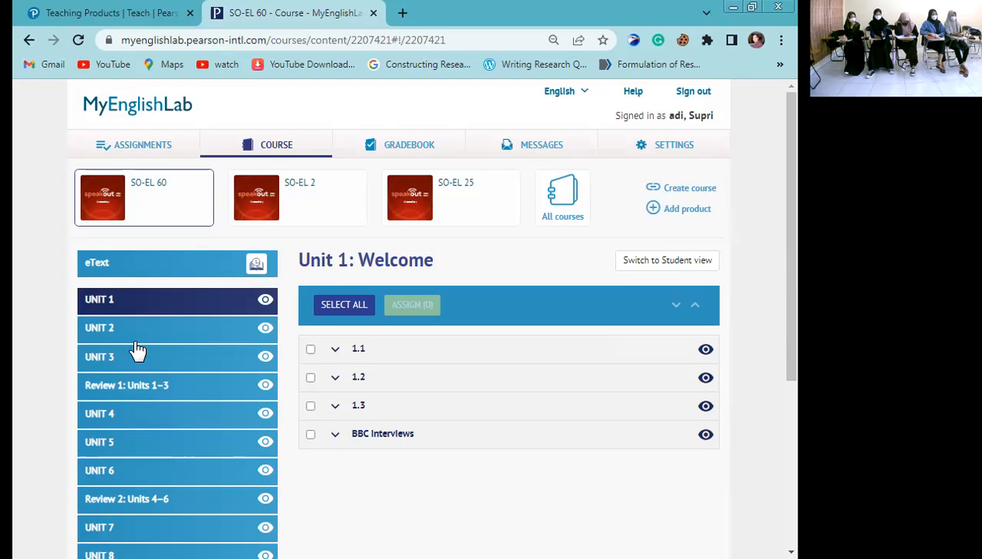
pyautogui.scroll(-3, 142, 388)
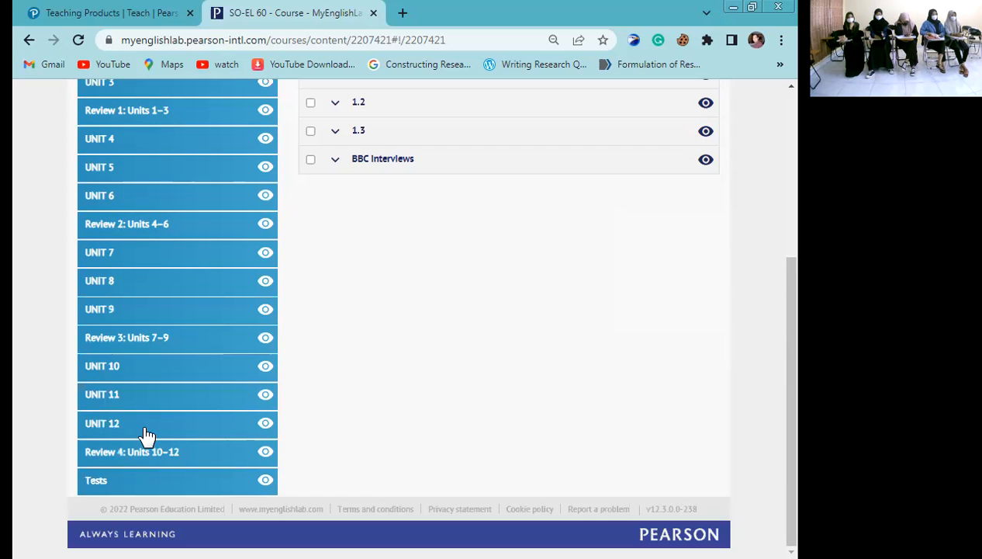
pyautogui.scroll(1, 147, 435)
pyautogui.scroll(1, 146, 436)
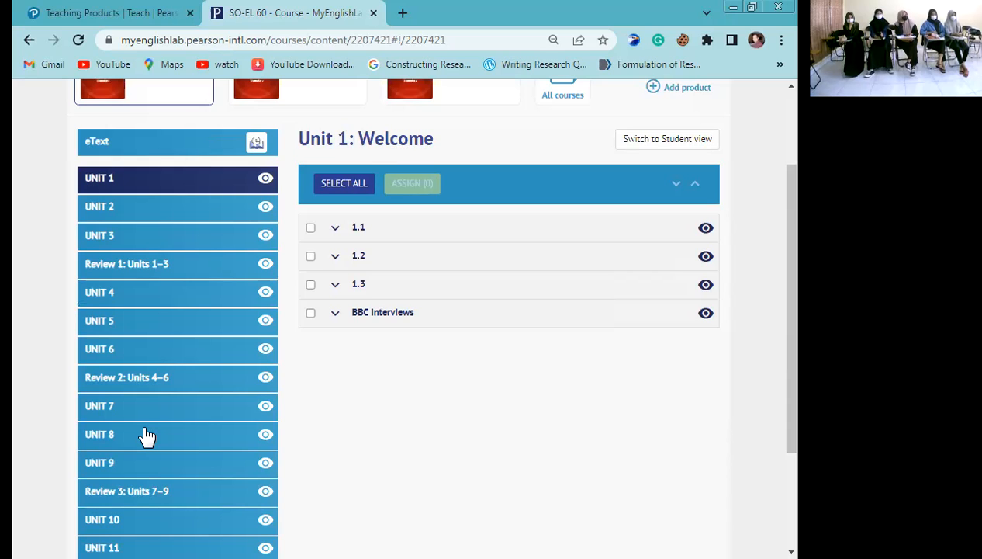
pyautogui.scroll(-1, 146, 437)
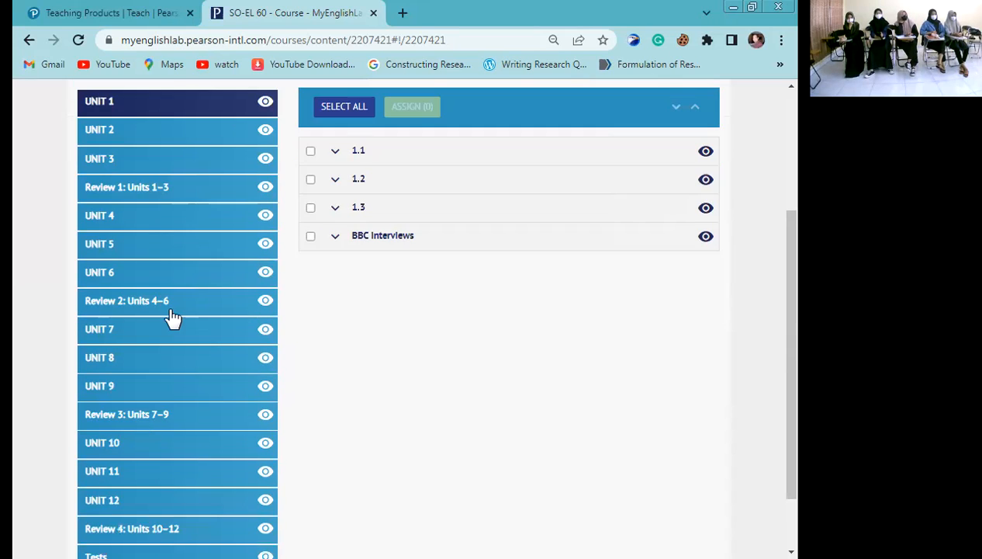
pyautogui.scroll(1, 159, 271)
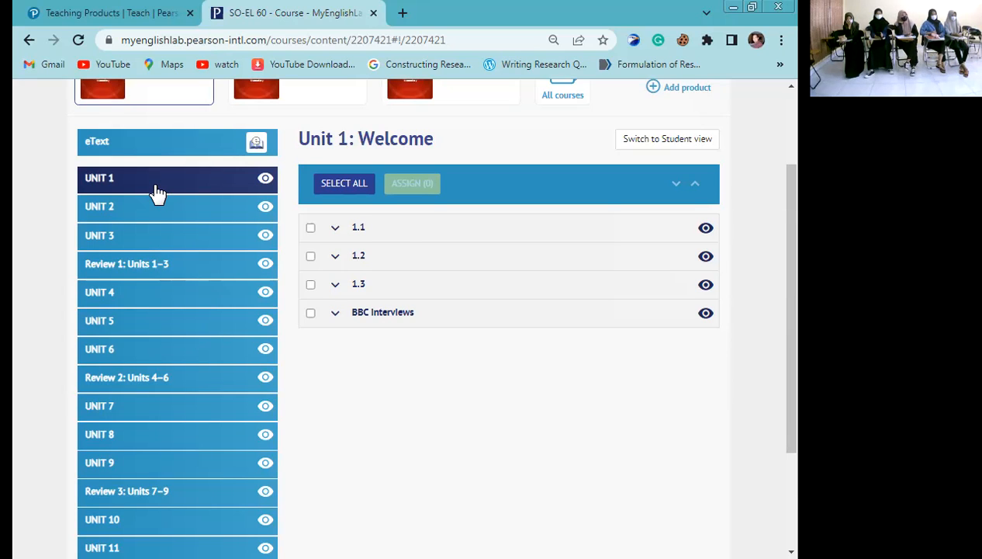
pyautogui.scroll(-1, 160, 278)
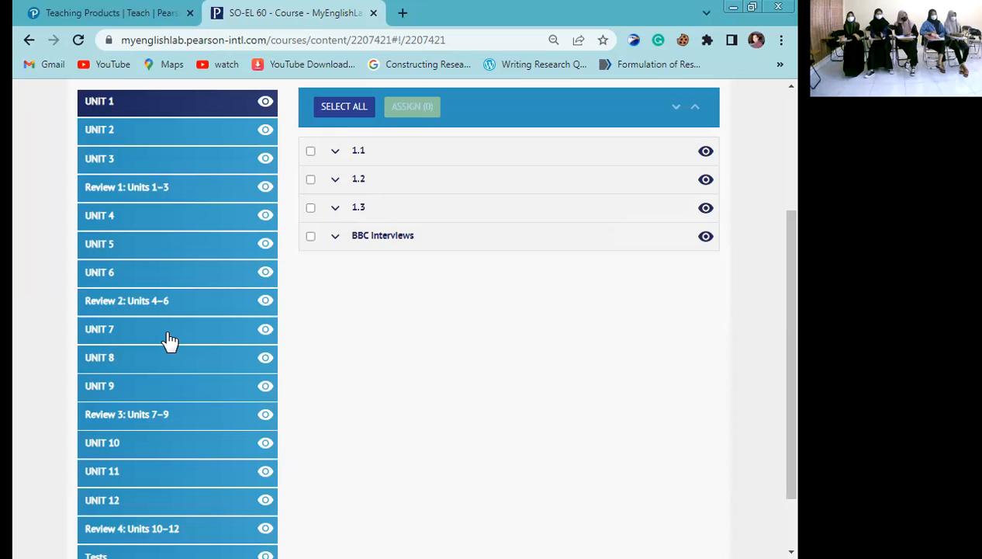
pyautogui.scroll(1, 169, 341)
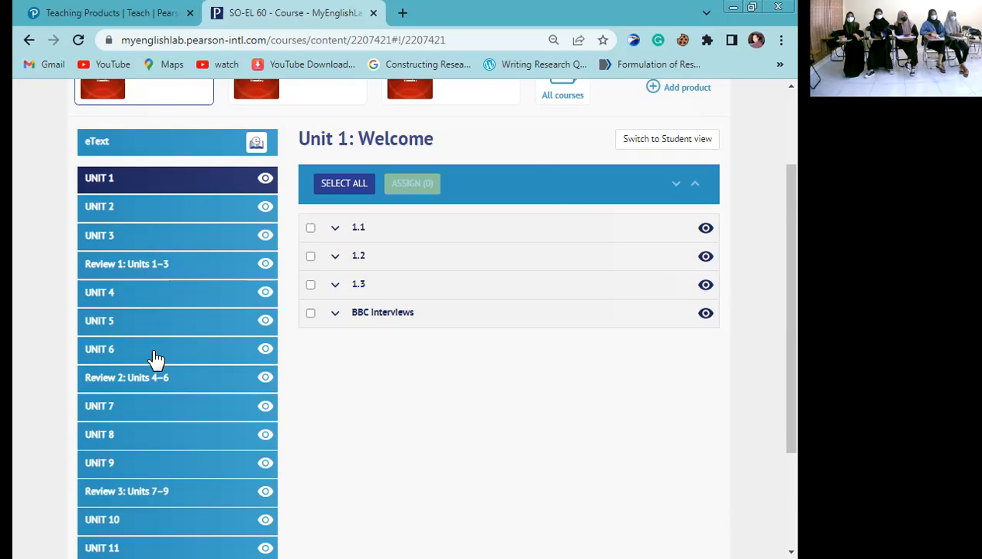
pyautogui.scroll(1, 154, 362)
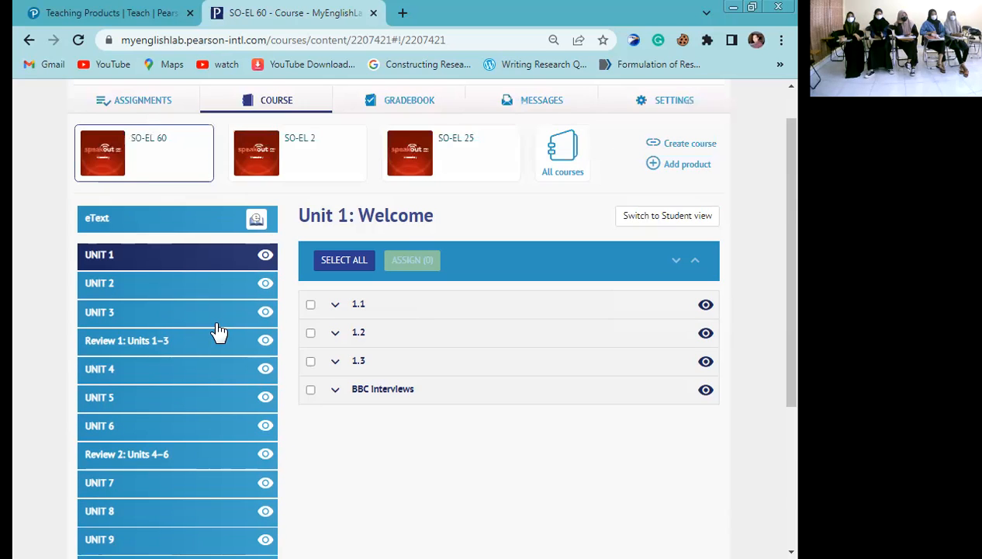
# - Hide Unit 2 from students and make it visible to them again
pyautogui.click(265, 287)
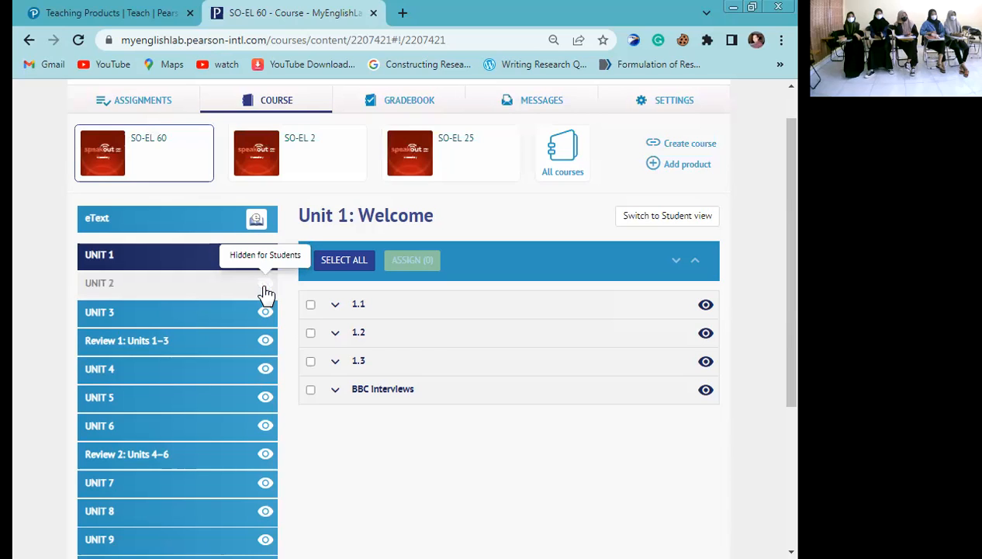
pyautogui.click(264, 288)
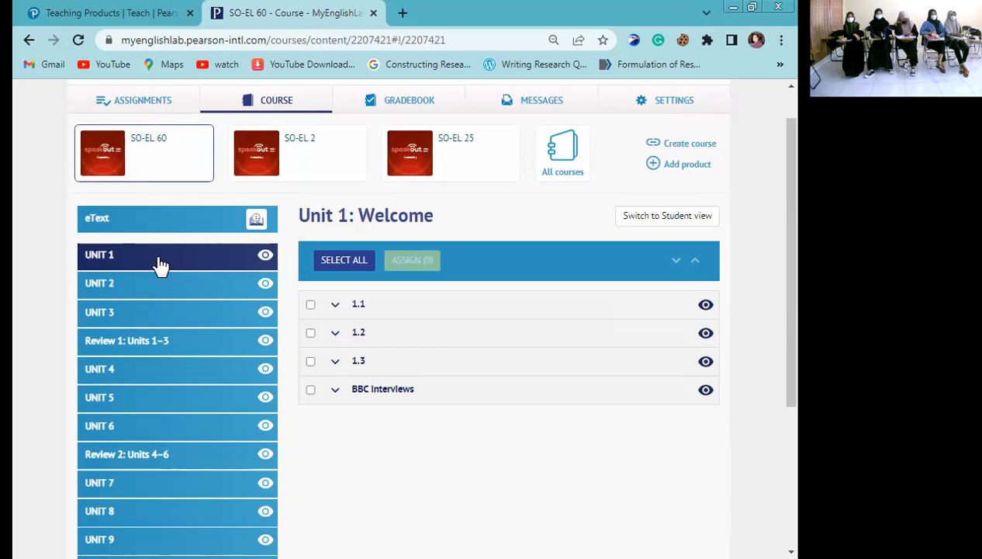
# - Hide Unit 2, Unit 3 and Review 1: Units 1–3 from students
pyautogui.scroll(-1, 194, 280)
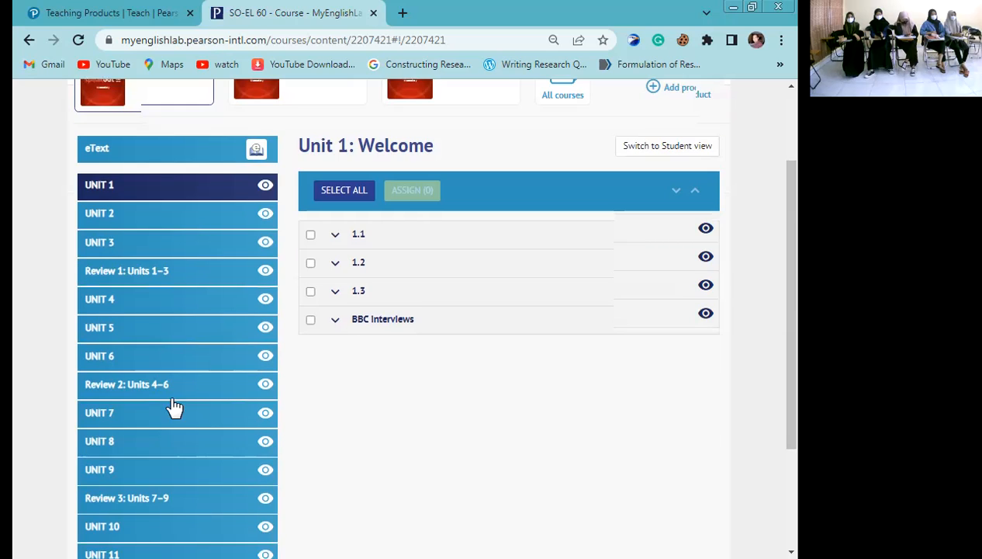
pyautogui.scroll(-1, 155, 481)
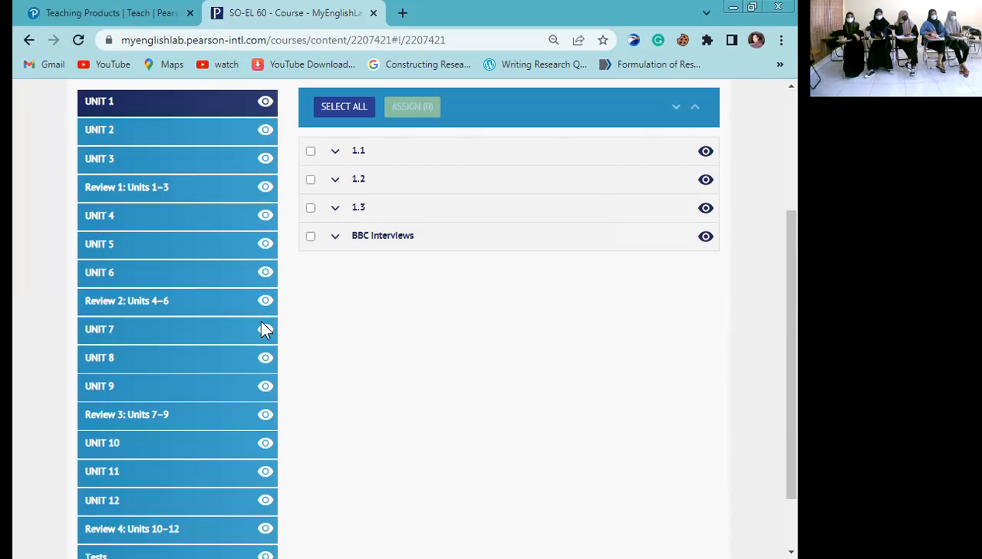
pyautogui.scroll(2, 260, 322)
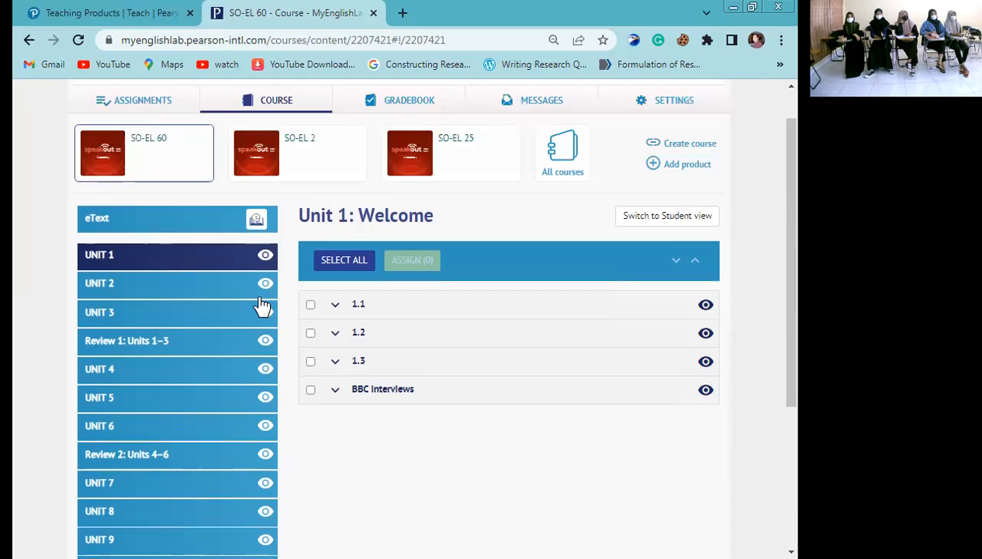
pyautogui.click(266, 342)
pyautogui.scroll(-1, 267, 334)
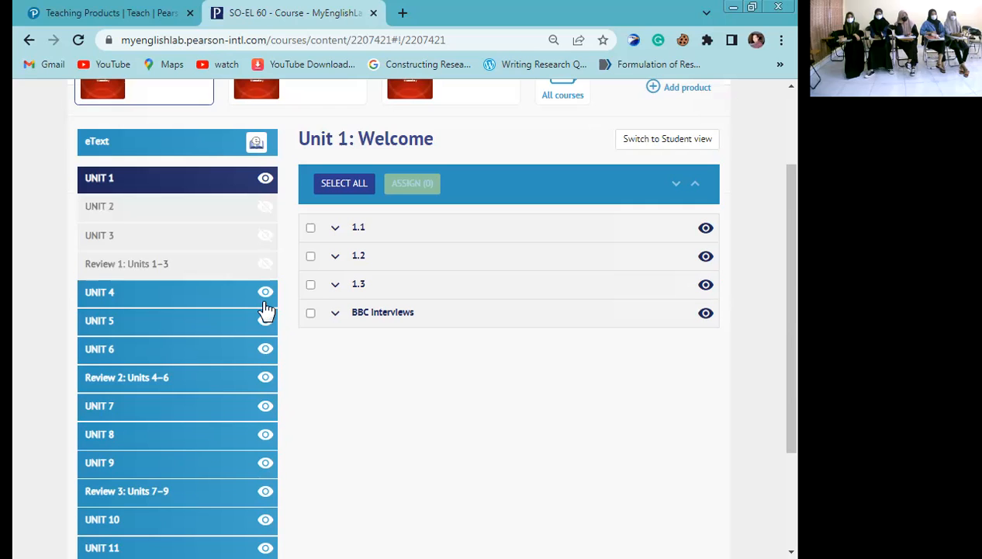
# - Hide Unit 4, Unit 5, Unit 6 and Review 2: Units 4–6 from students
pyautogui.click(265, 302)
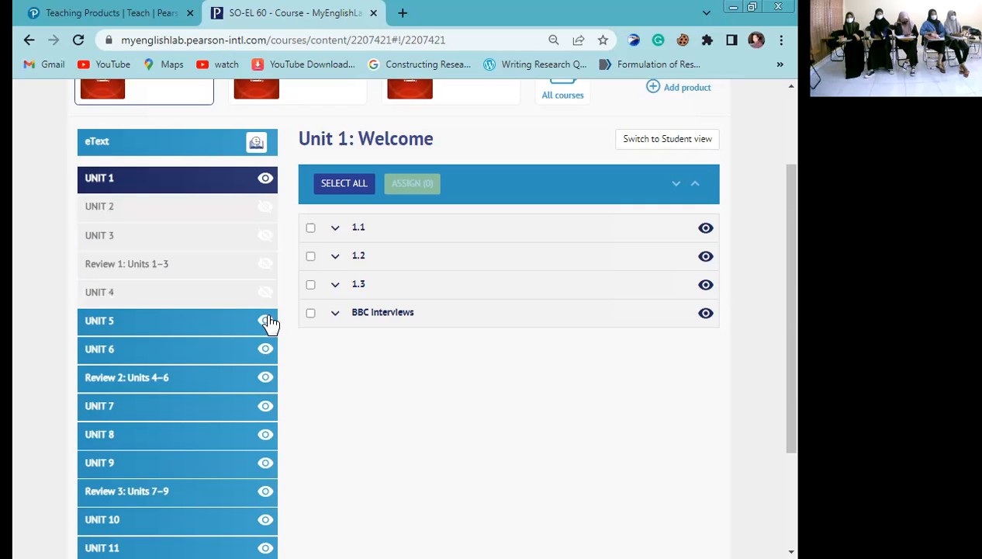
pyautogui.click(268, 329)
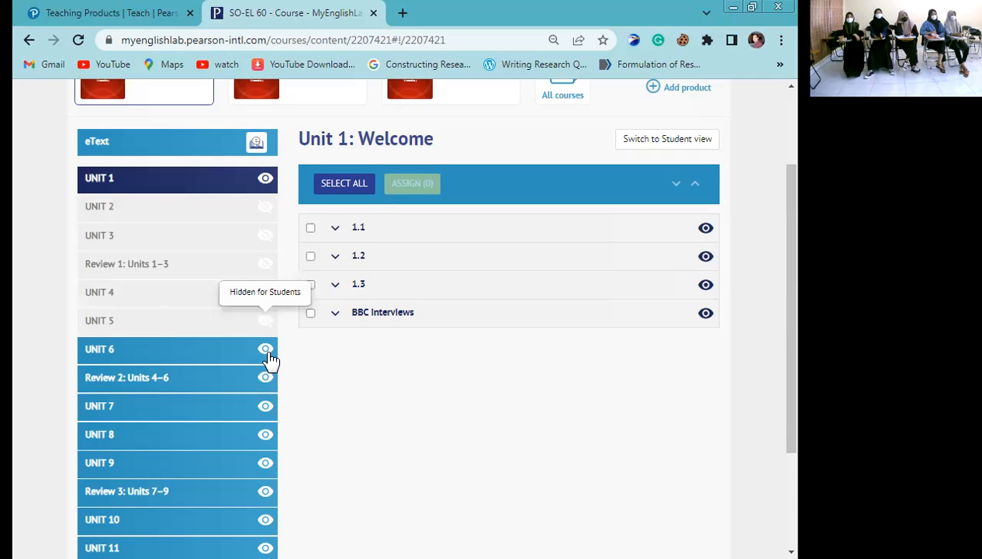
pyautogui.click(268, 353)
pyautogui.scroll(-1, 269, 353)
pyautogui.click(264, 309)
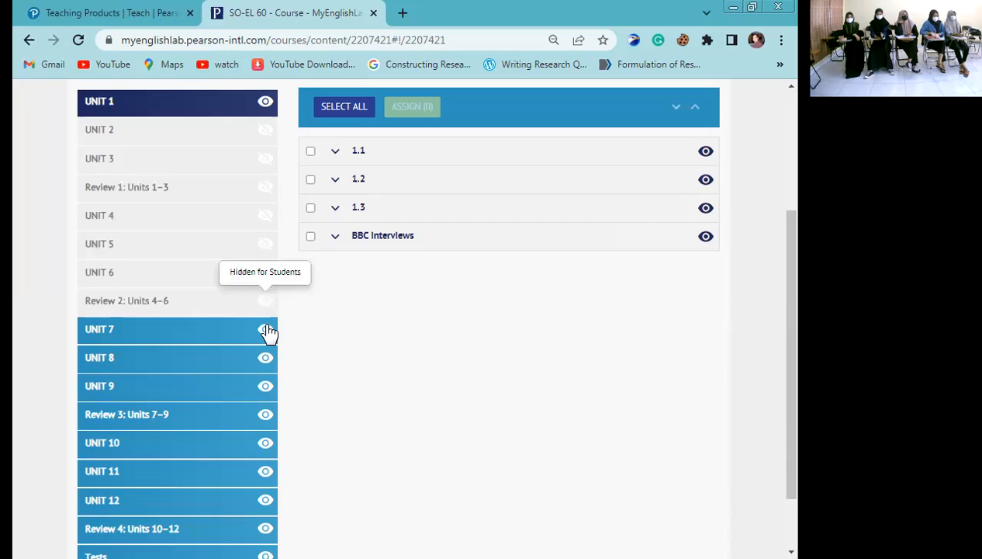
# - Hide Unit 7, Unit 8, Unit 9 and Review 3: Units 7–9 from students
pyautogui.click(265, 329)
pyautogui.click(264, 386)
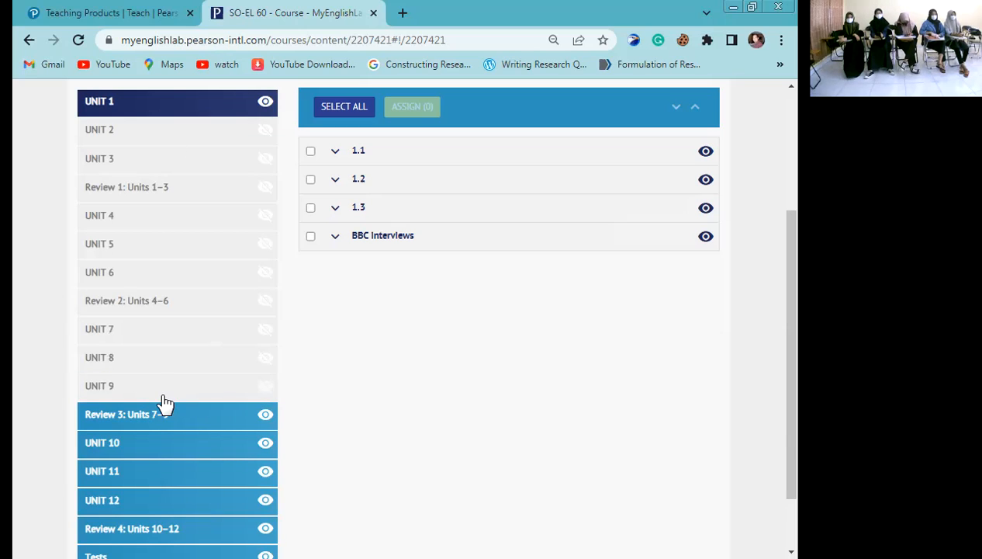
pyautogui.scroll(-1, 256, 353)
pyautogui.click(264, 340)
# - Hide Unit 10, Unit 11, Unit 12 and Review 4: Units 10–12 from students
pyautogui.click(265, 367)
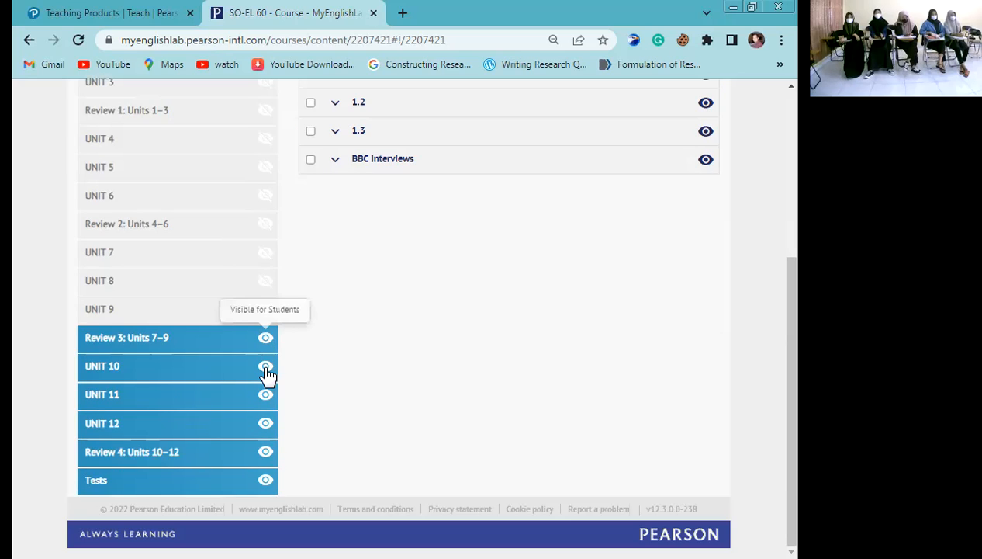
pyautogui.click(266, 395)
pyautogui.click(265, 424)
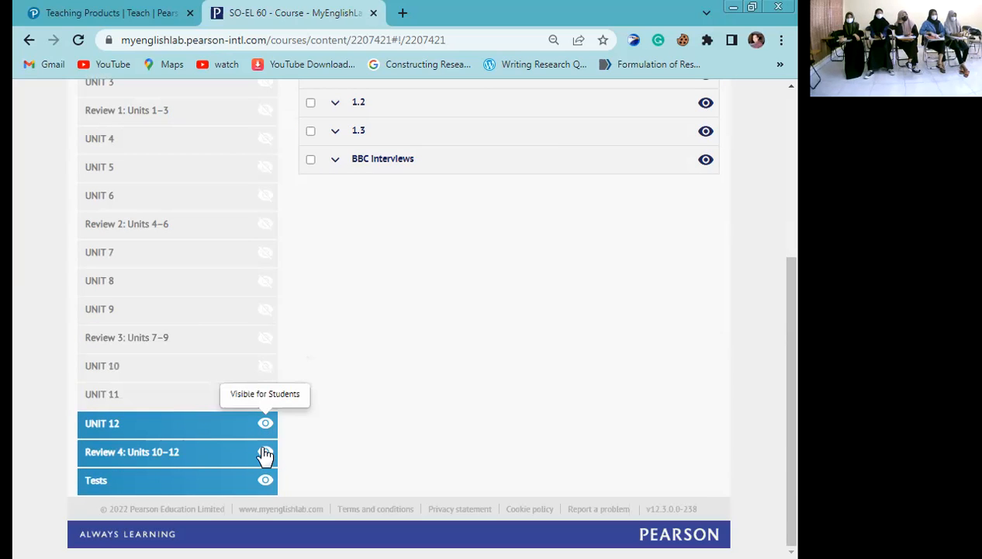
pyautogui.click(264, 453)
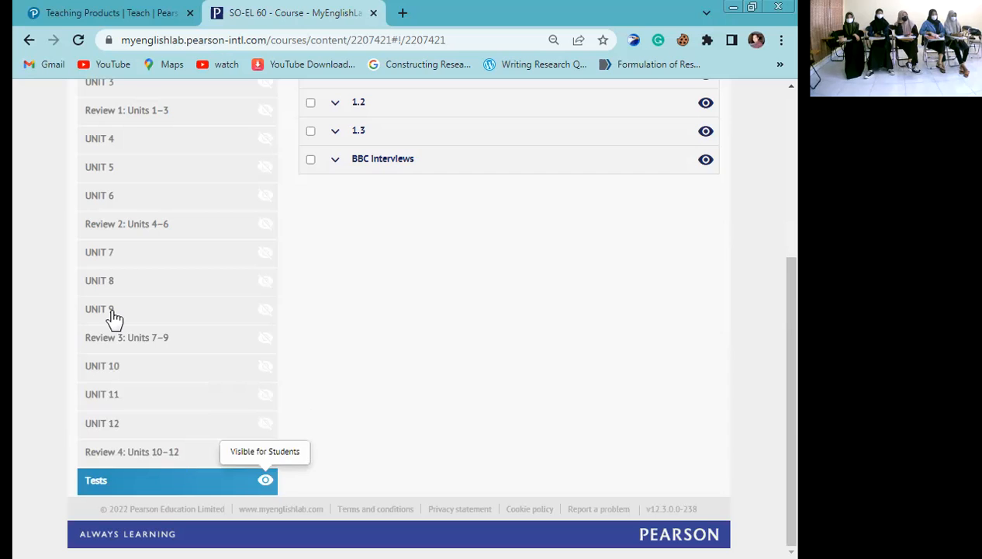
# - Open the Tests section of the course and look over its test groups
pyautogui.scroll(2, 114, 318)
pyautogui.scroll(-2, 124, 457)
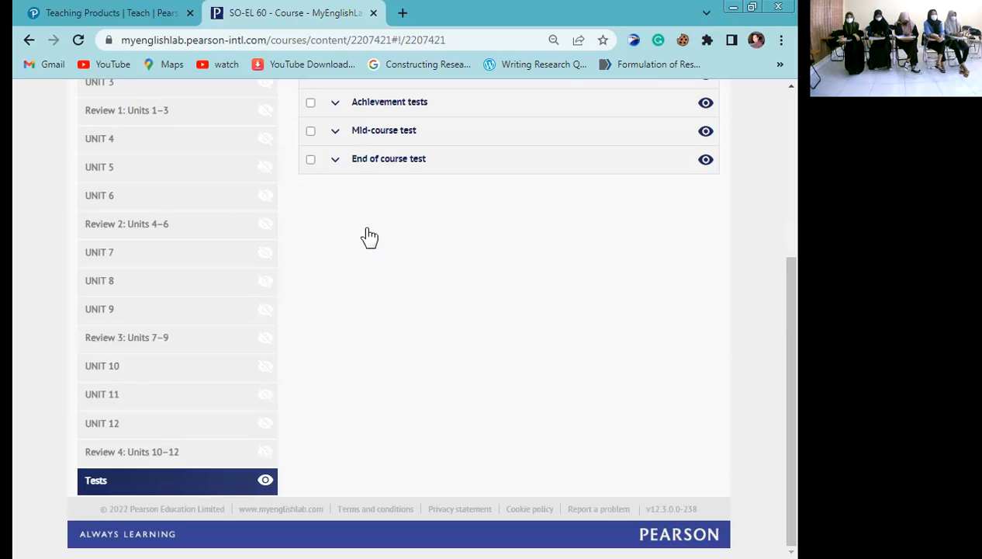
pyautogui.scroll(2, 369, 237)
pyautogui.scroll(-1, 345, 234)
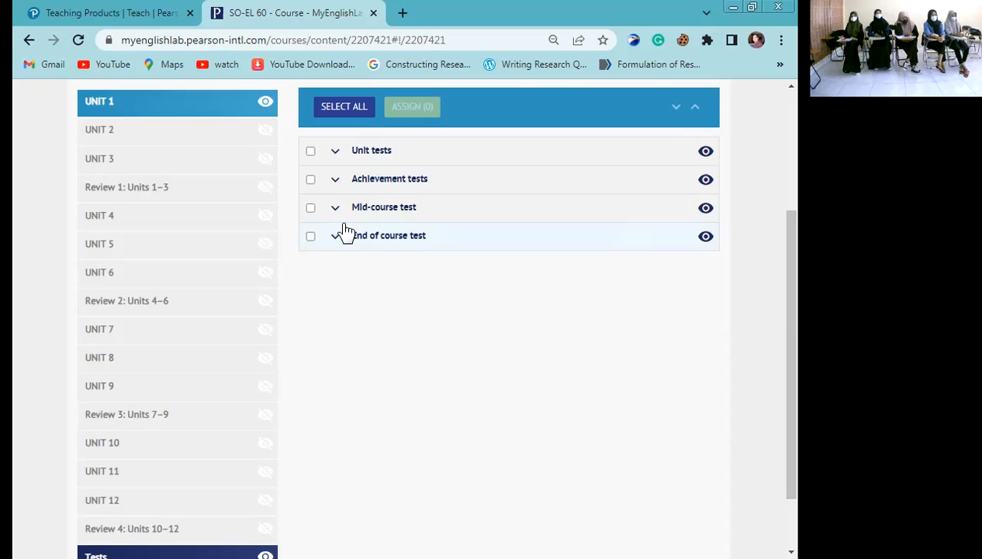
pyautogui.scroll(1, 339, 237)
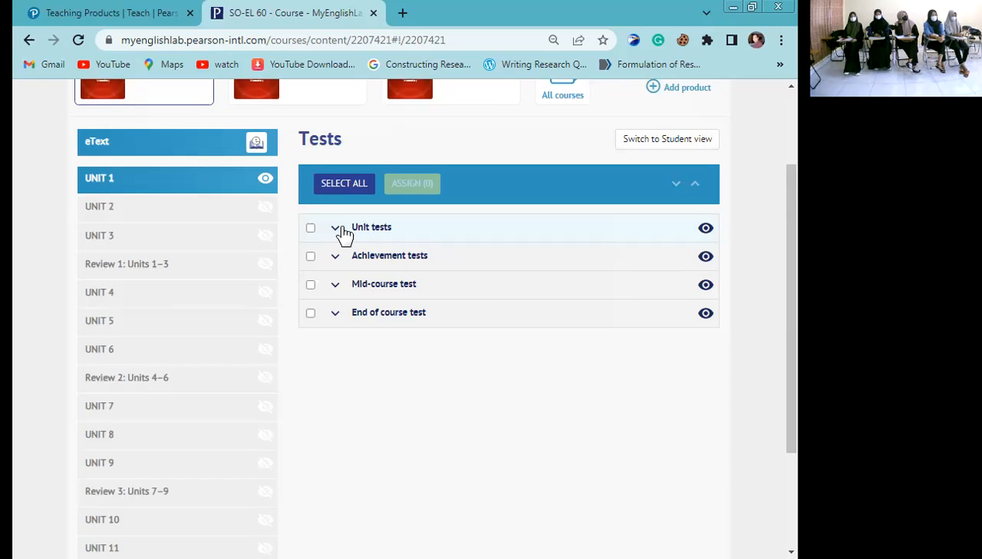
# - Expand the Unit tests group and examine its list of tests alongside the course units
pyautogui.click(339, 233)
pyautogui.scroll(-2, 385, 340)
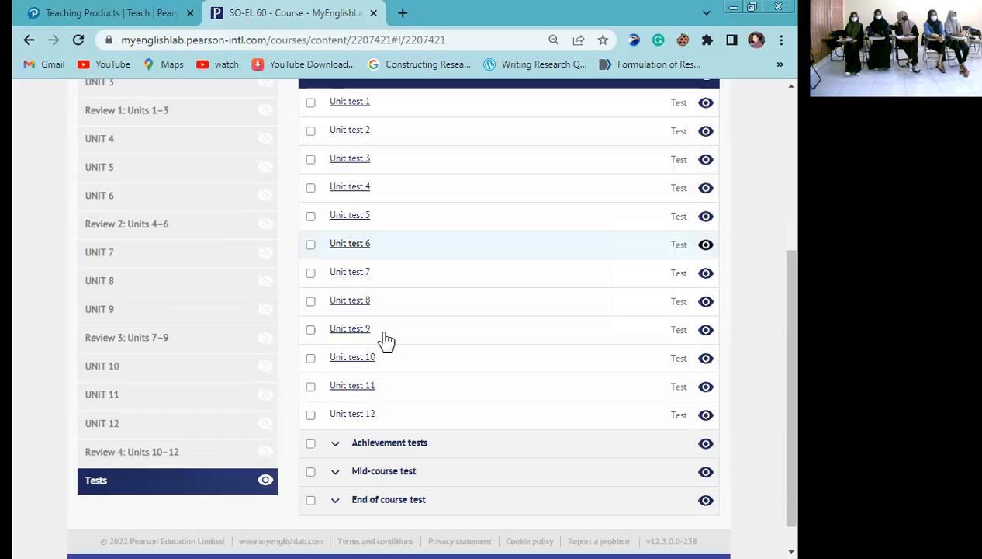
pyautogui.scroll(2, 385, 339)
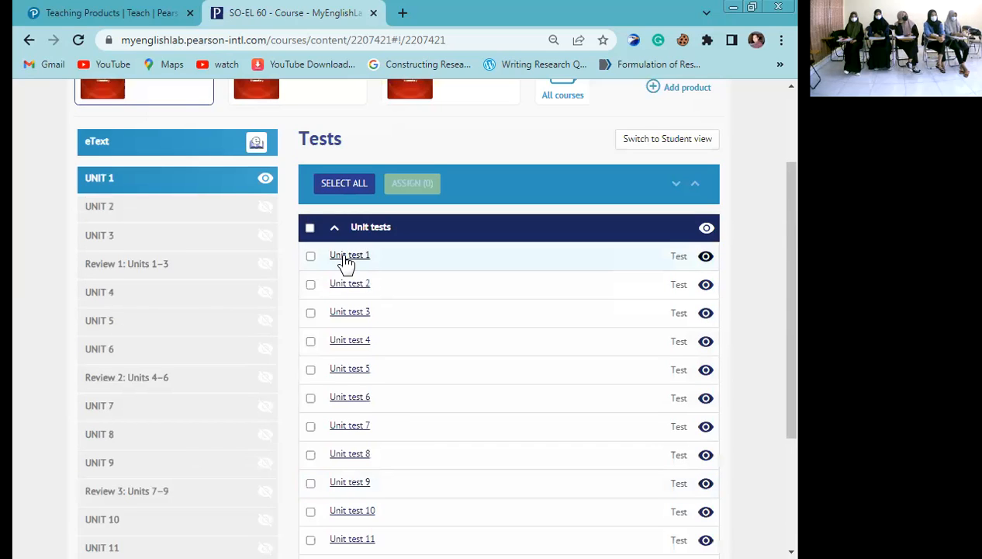
pyautogui.scroll(-1, 347, 264)
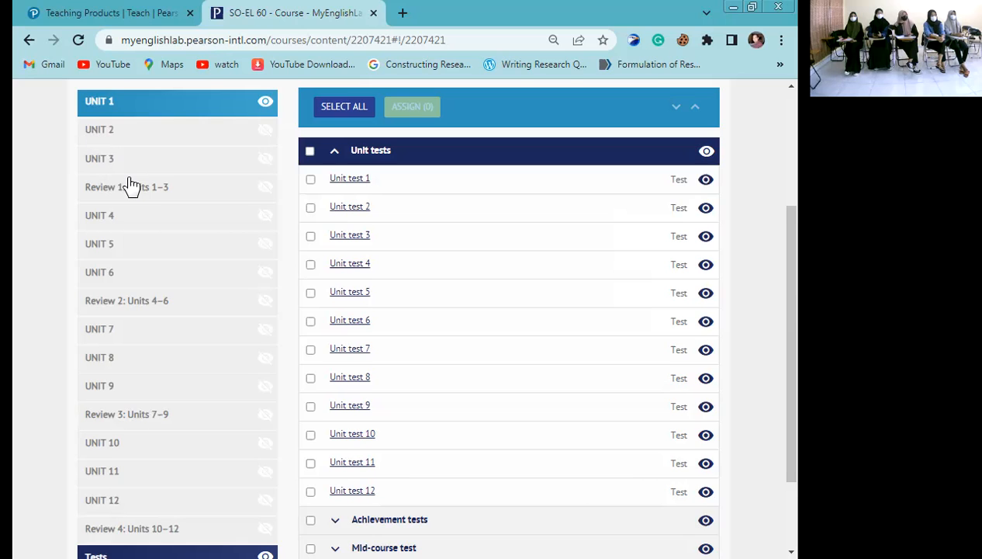
pyautogui.scroll(1, 140, 196)
pyautogui.scroll(-1, 141, 195)
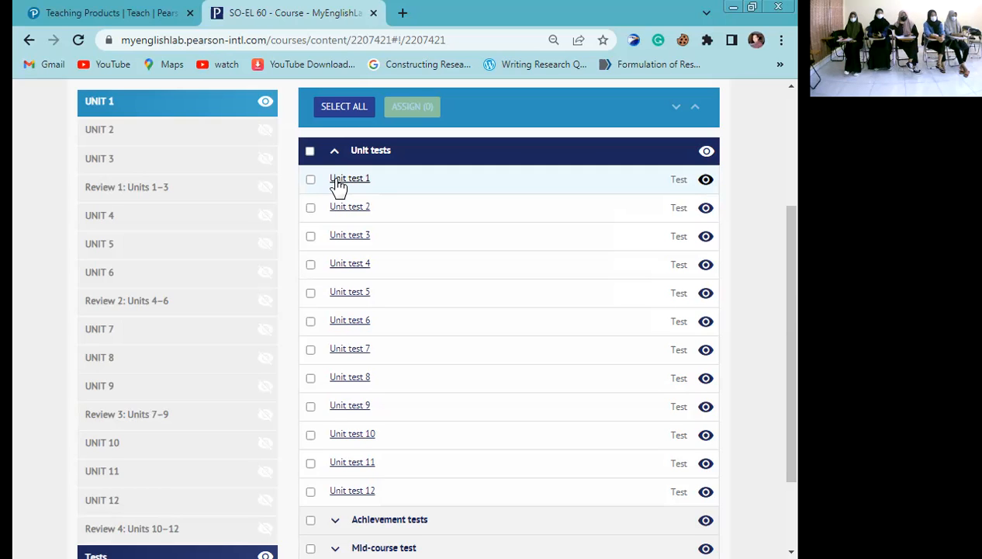
pyautogui.scroll(-1, 339, 186)
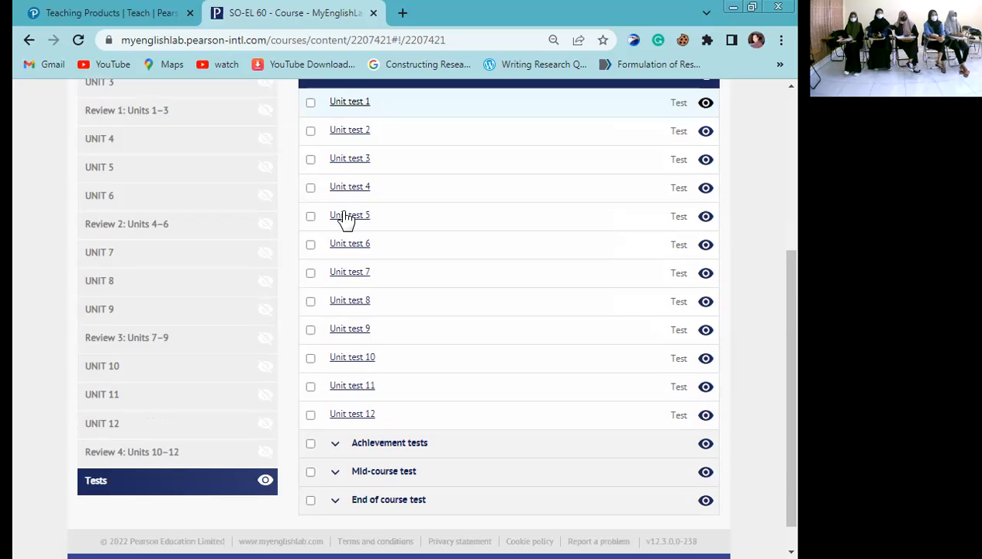
# - Collapse the Unit tests group and hide it from students
pyautogui.scroll(1, 345, 168)
pyautogui.click(338, 153)
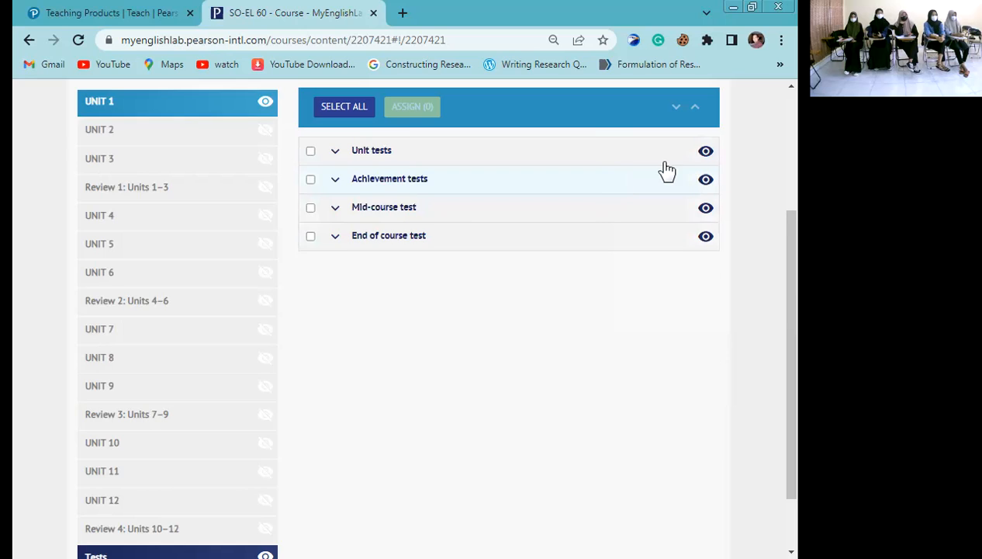
pyautogui.click(705, 151)
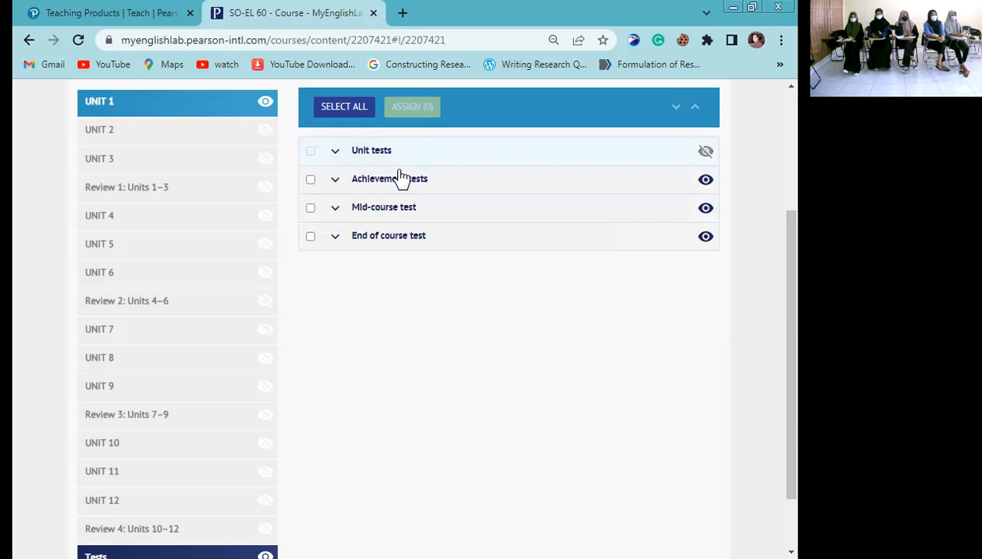
# - Expand Achievement test 1: Units 1–3, and circle Unit 1, Unit 2, Unit 3, Review 1 and the Achievement tests heading in red
pyautogui.click(337, 182)
pyautogui.click(348, 213)
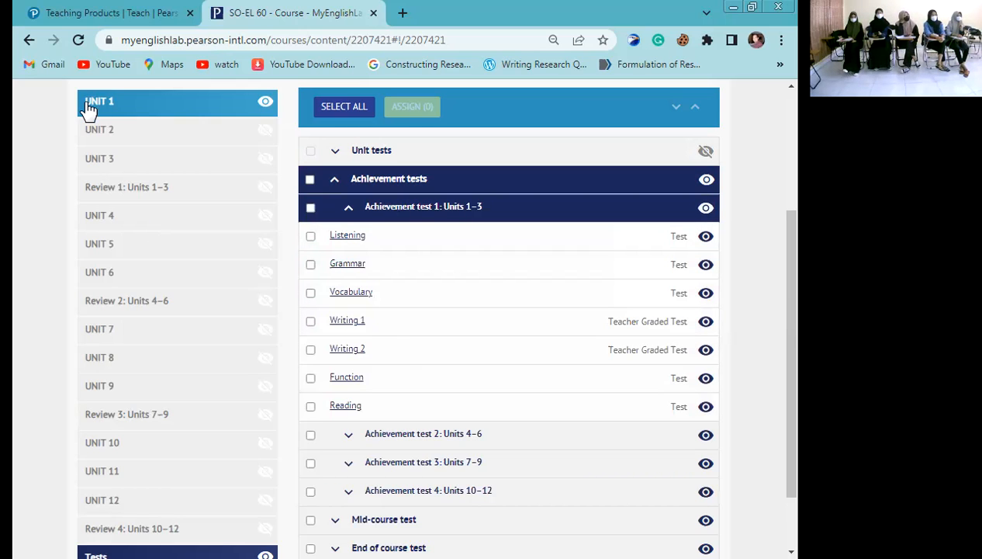
pyautogui.hotkey('ctrl', '2')
pyautogui.moveTo(80, 91)
pyautogui.mouseDown()
pyautogui.moveTo(122, 113)
pyautogui.moveTo(81, 150)
pyautogui.moveTo(183, 205)
pyautogui.mouseUp()
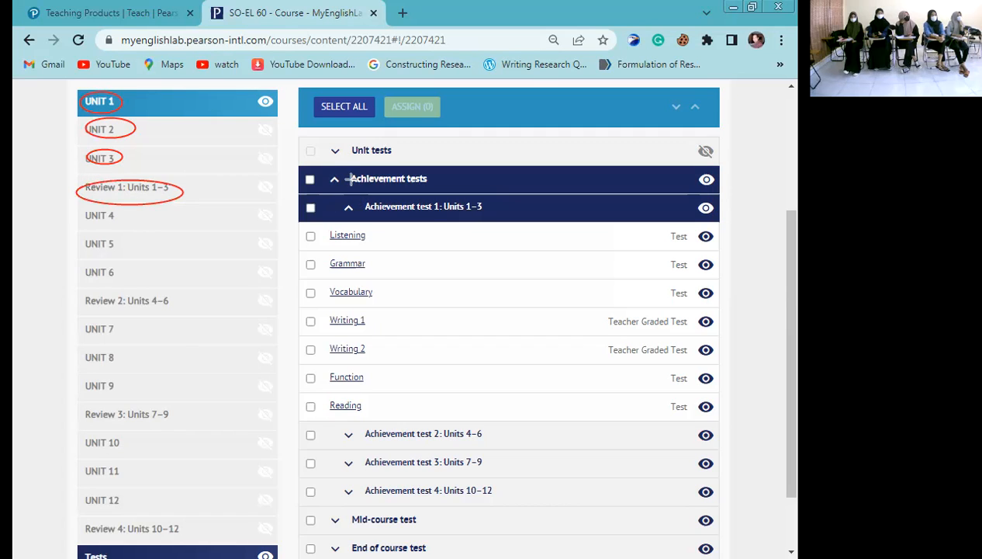
pyautogui.moveTo(345, 166); pyautogui.dragTo(438, 193)
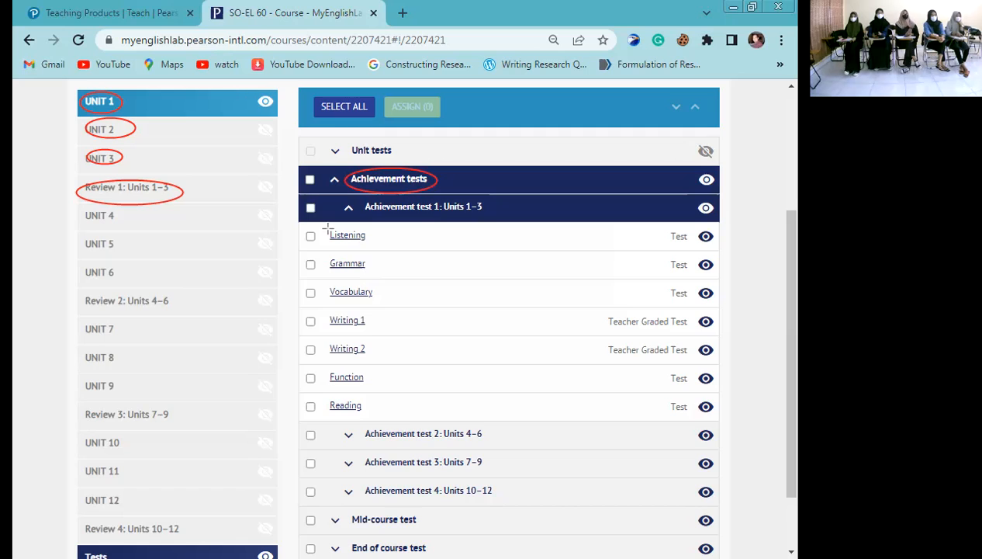
# - Circle the Listening, Grammar, Vocabulary, Writing 1 and Writing 2 tests in red, along with the two Teacher Graded Test labels
pyautogui.moveTo(326, 223)
pyautogui.mouseDown()
pyautogui.moveTo(375, 252)
pyautogui.moveTo(326, 253)
pyautogui.moveTo(388, 309)
pyautogui.moveTo(324, 309)
pyautogui.moveTo(386, 361)
pyautogui.mouseUp()
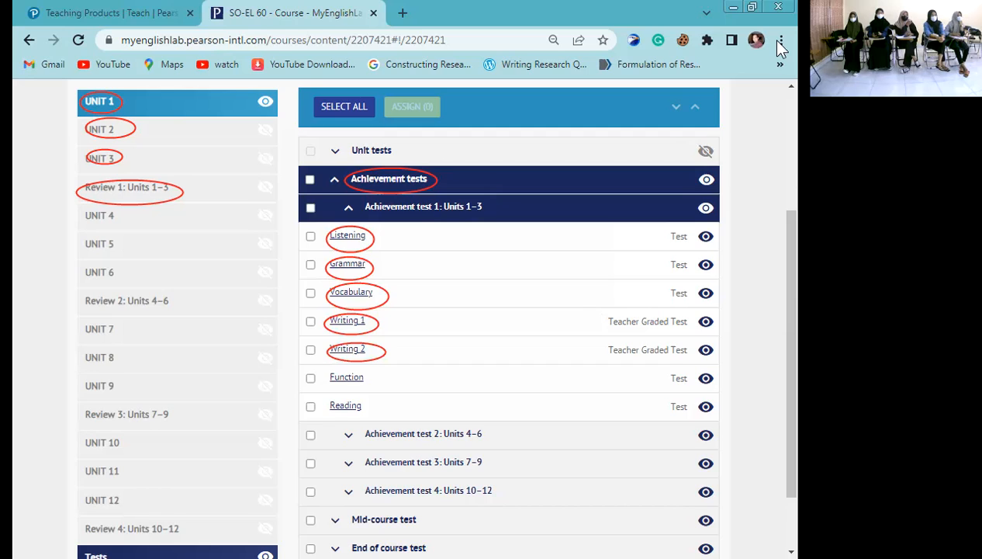
pyautogui.moveTo(598, 309); pyautogui.dragTo(631, 331)
pyautogui.moveTo(723, 363); pyautogui.dragTo(724, 359)
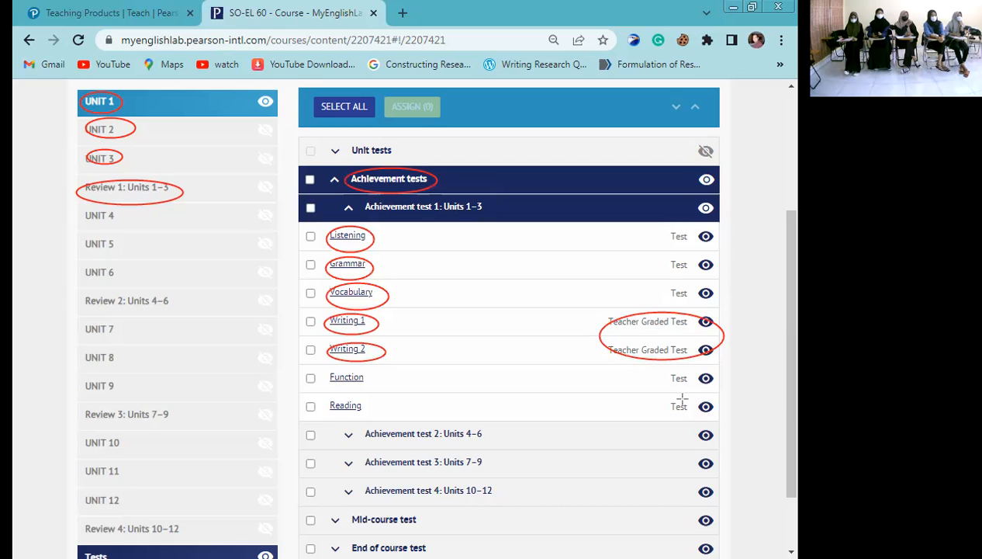
# - Circle the Function and Reading tests and the numbers of Achievement tests 2, 3 and 4 in red
pyautogui.moveTo(385, 382); pyautogui.dragTo(385, 387)
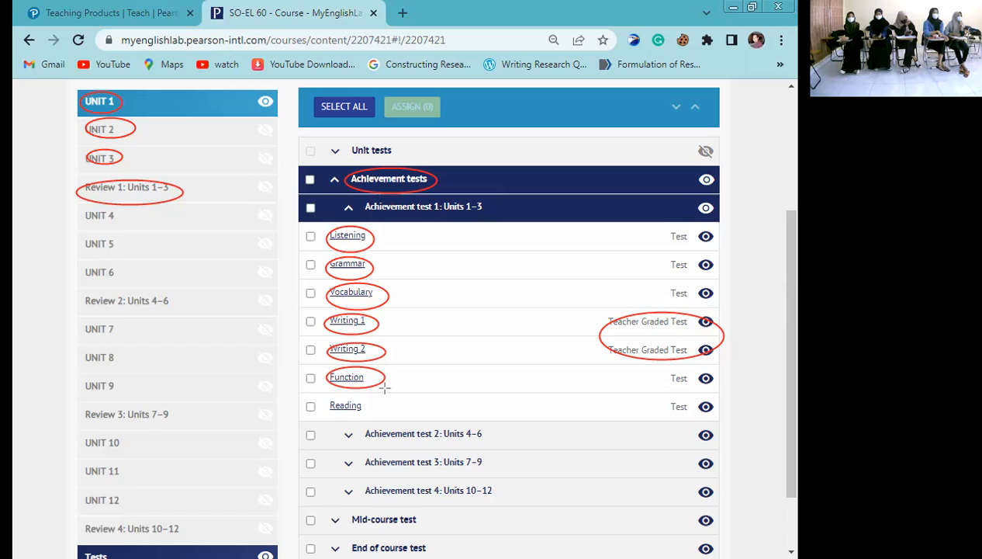
pyautogui.moveTo(383, 412); pyautogui.dragTo(386, 408)
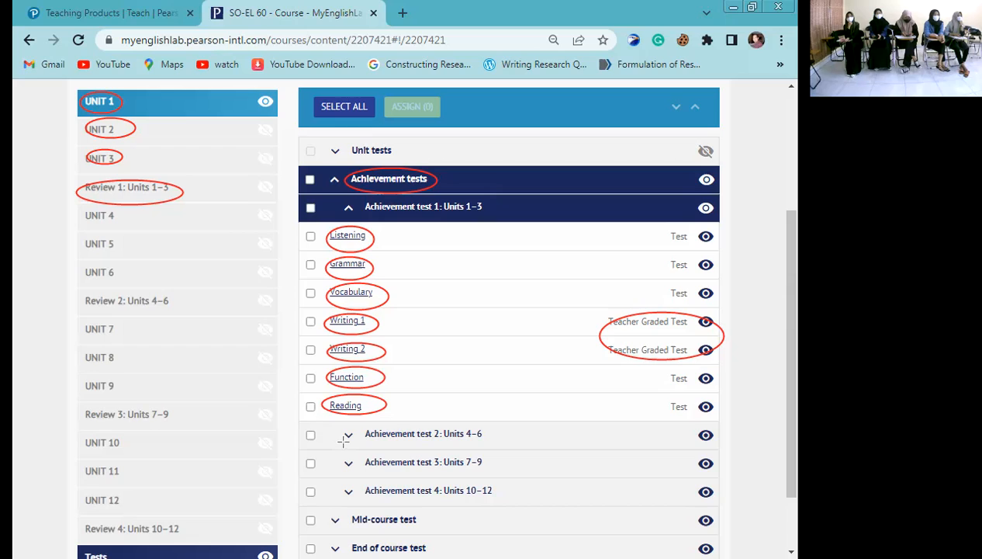
pyautogui.moveTo(441, 439); pyautogui.dragTo(439, 436)
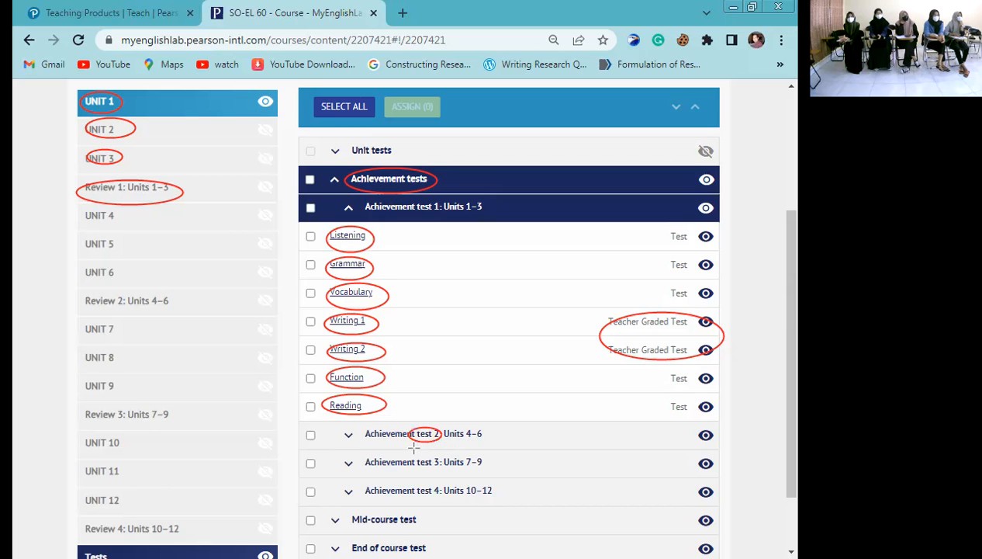
pyautogui.moveTo(419, 449)
pyautogui.mouseDown()
pyautogui.moveTo(438, 465)
pyautogui.moveTo(431, 477)
pyautogui.moveTo(440, 500)
pyautogui.moveTo(413, 484)
pyautogui.mouseUp()
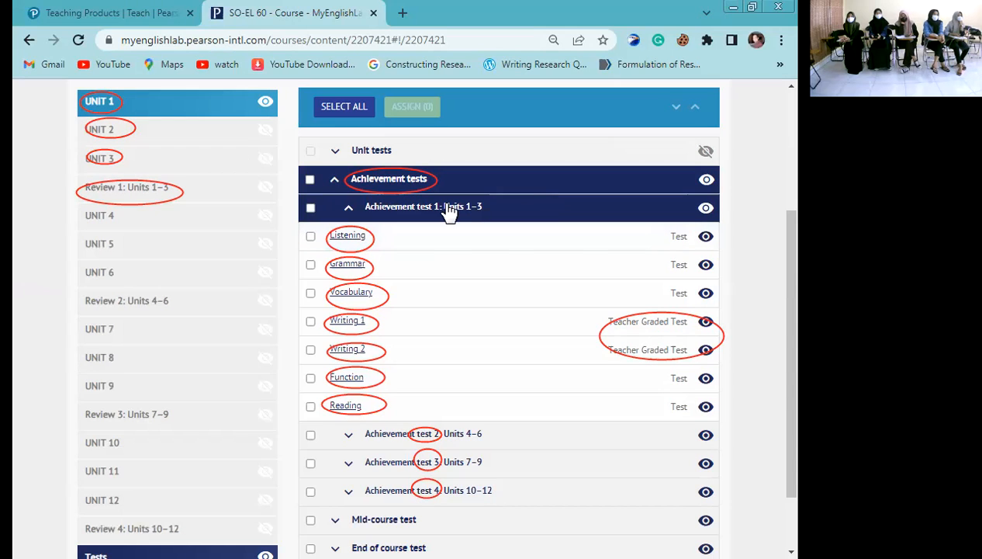
# - Clear the red markings, collapse Achievement test 1: Units 1–3, and hide the Achievement tests group from students
pyautogui.click(353, 215)
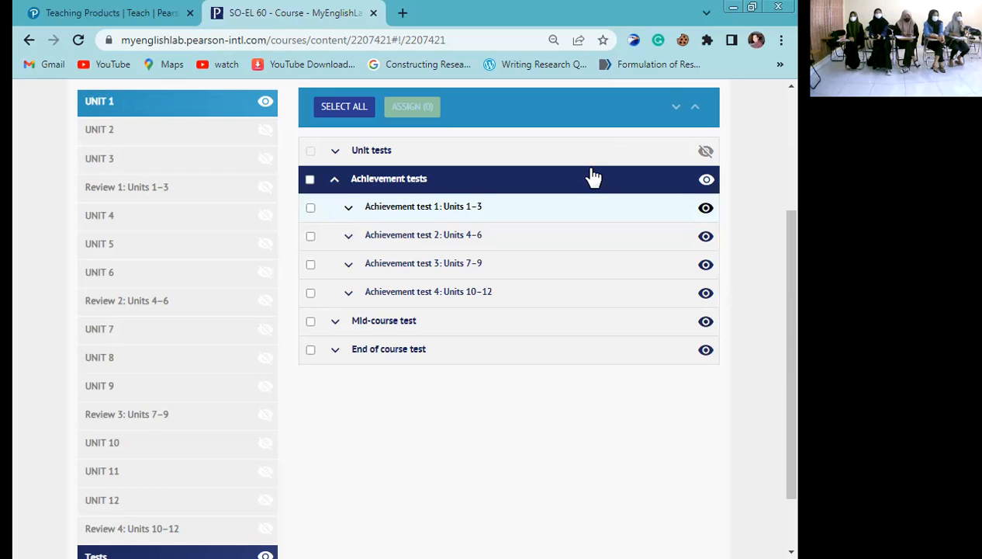
pyautogui.click(706, 183)
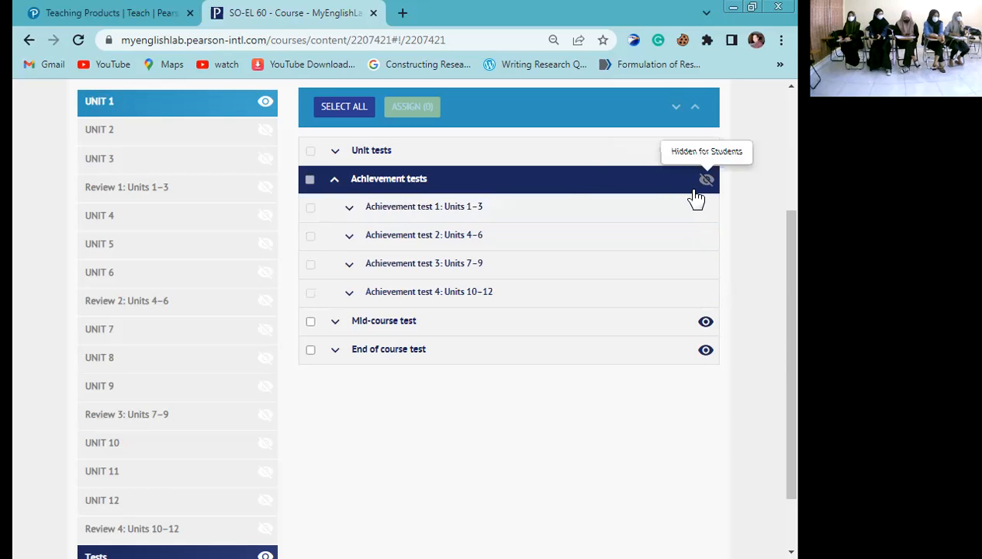
# - Expand the Mid-course test group to view its tests next to the course units
pyautogui.scroll(-1, 350, 256)
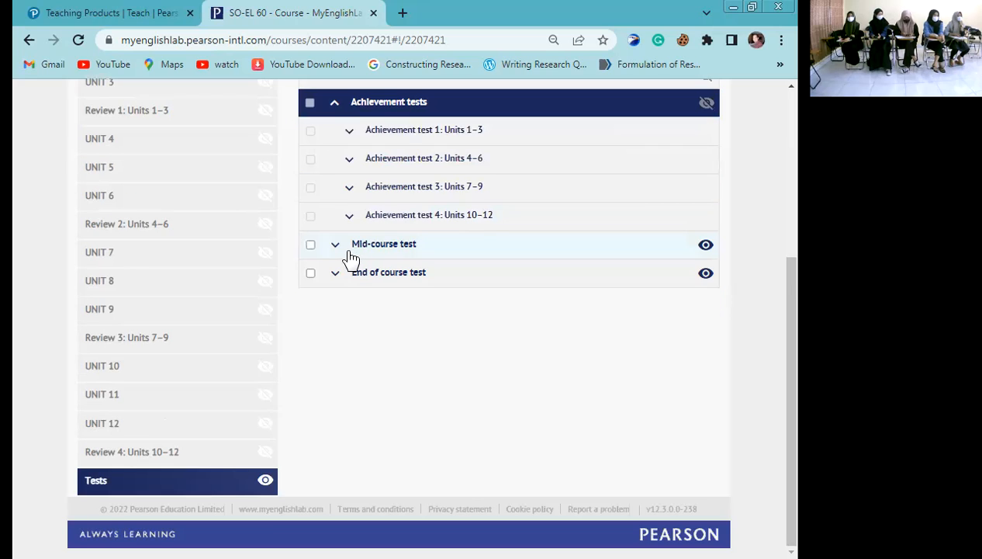
pyautogui.click(351, 245)
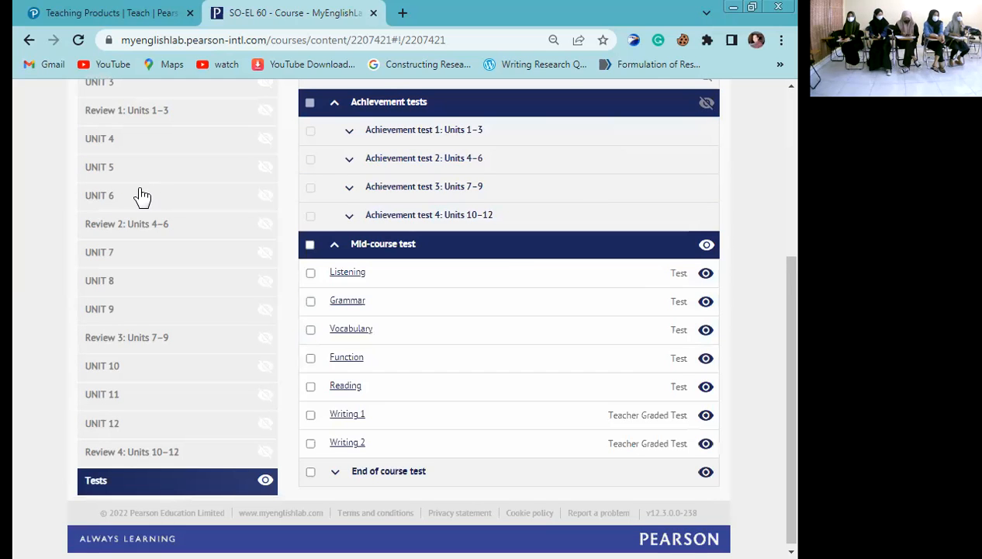
pyautogui.scroll(2, 142, 196)
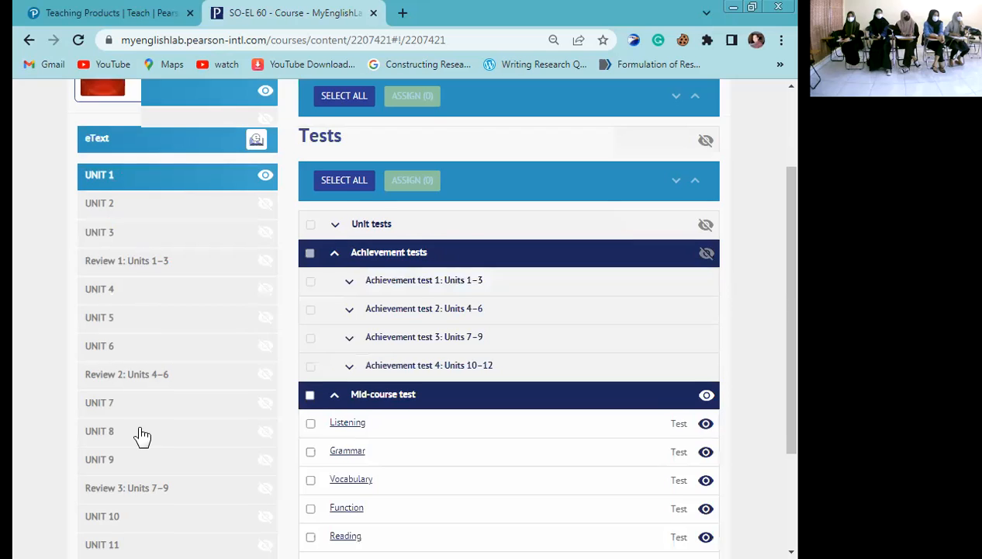
# - Collapse the Mid-course test group and look through the tests inside the End of course test group
pyautogui.scroll(-2, 142, 436)
pyautogui.scroll(2, 286, 416)
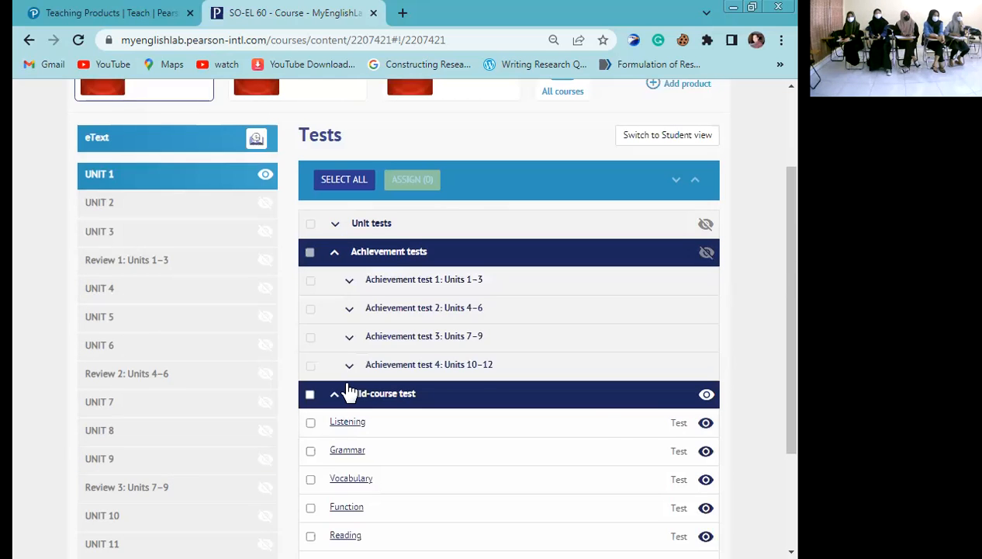
pyautogui.scroll(-2, 346, 390)
pyautogui.click(334, 245)
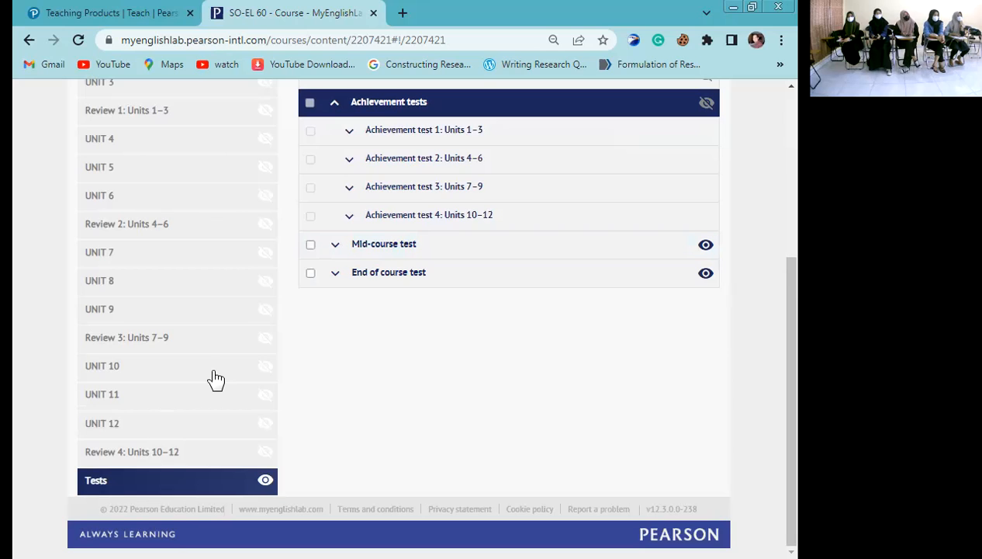
pyautogui.click(335, 278)
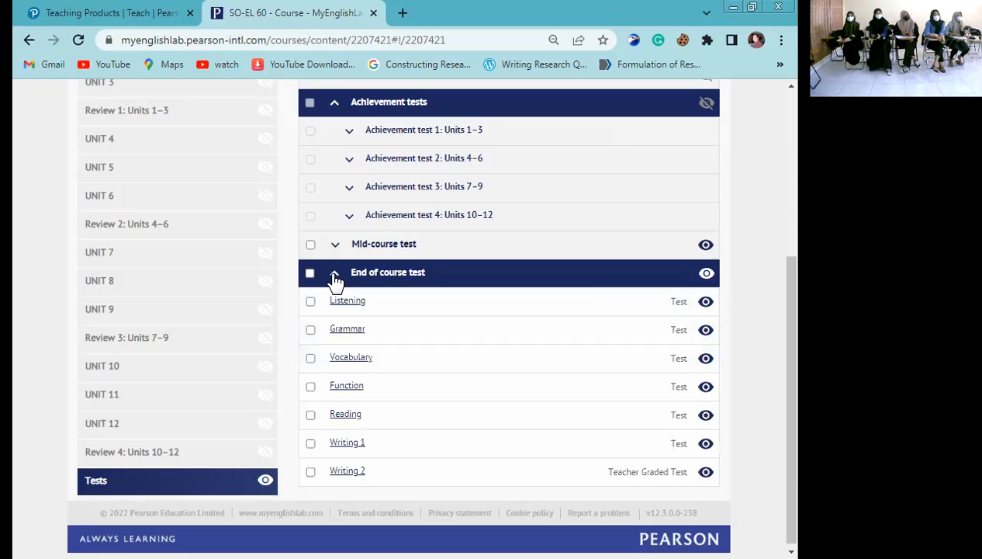
pyautogui.click(334, 277)
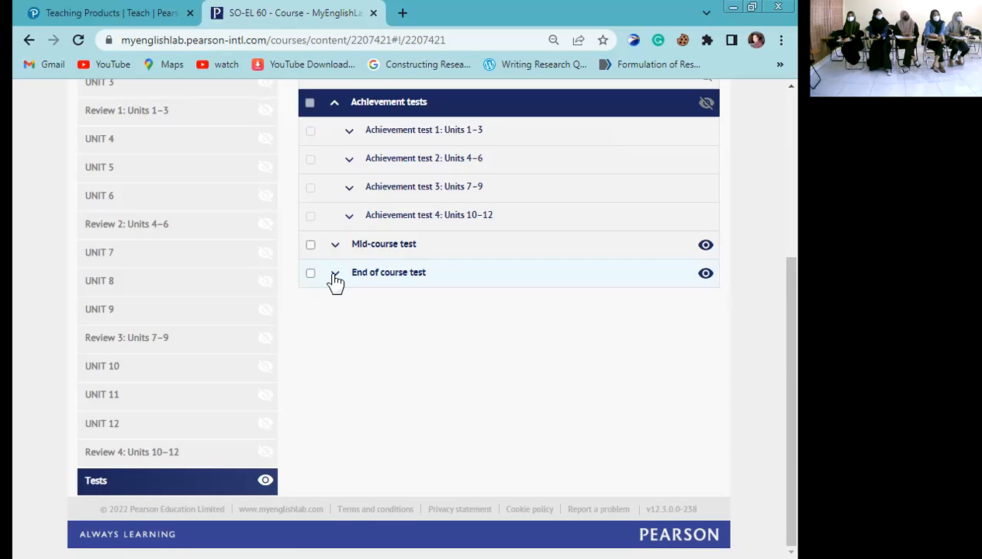
# - Collapse the Achievement tests group and hide the Mid-course test and End of course test groups from students
pyautogui.scroll(1, 335, 281)
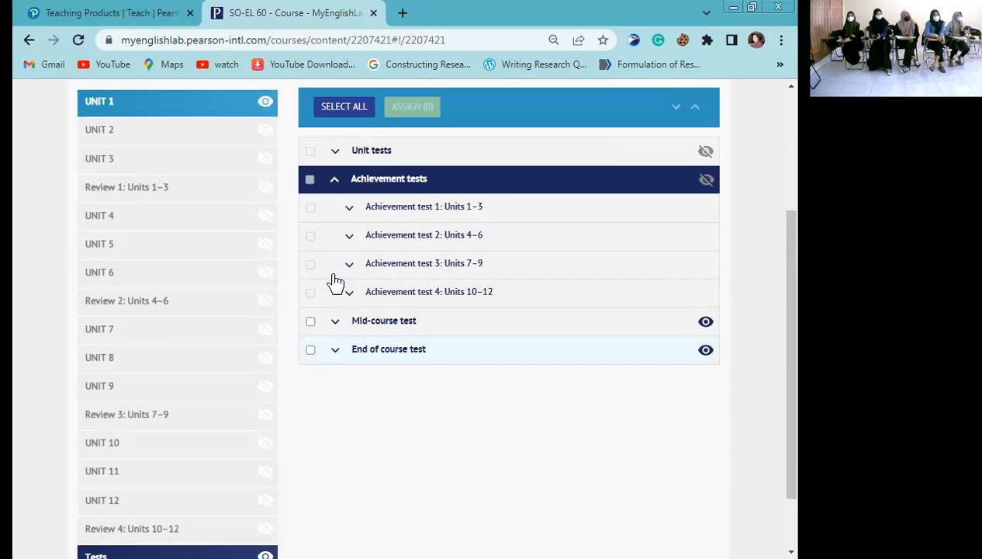
pyautogui.scroll(2, 322, 361)
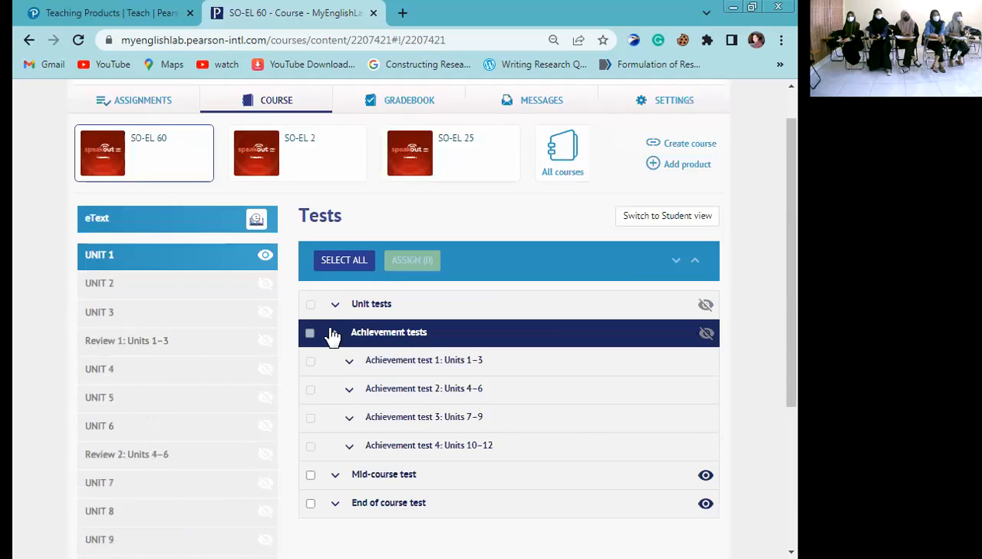
pyautogui.click(335, 335)
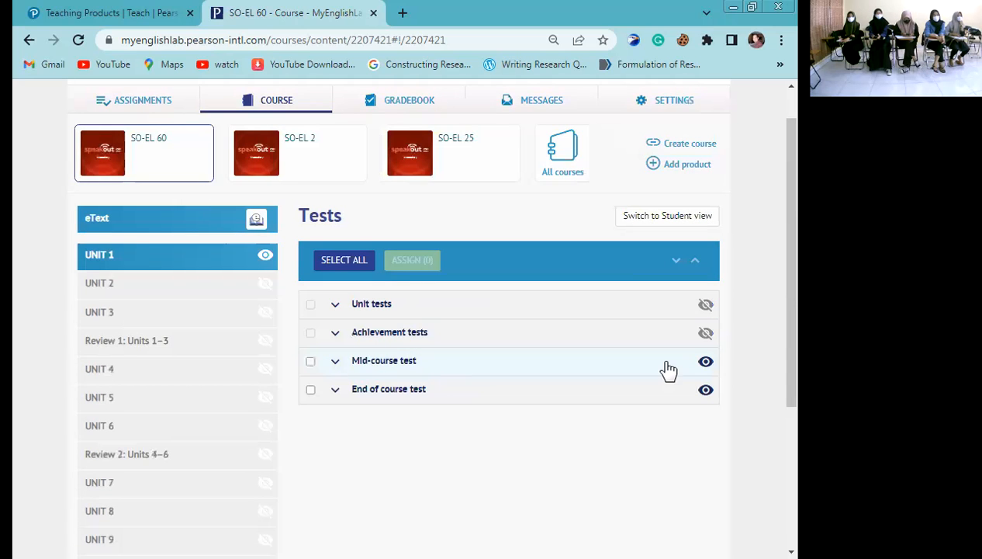
pyautogui.click(706, 392)
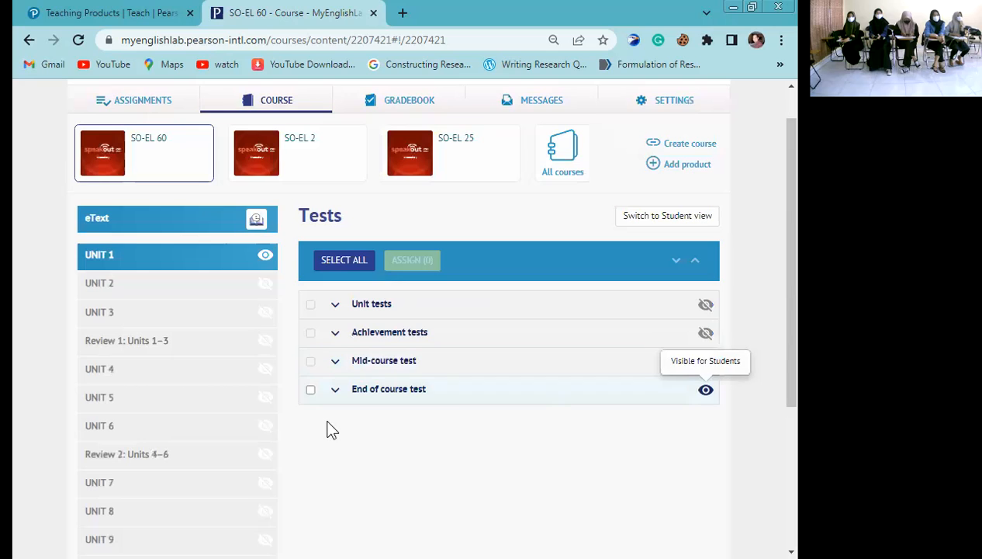
pyautogui.scroll(-3, 232, 419)
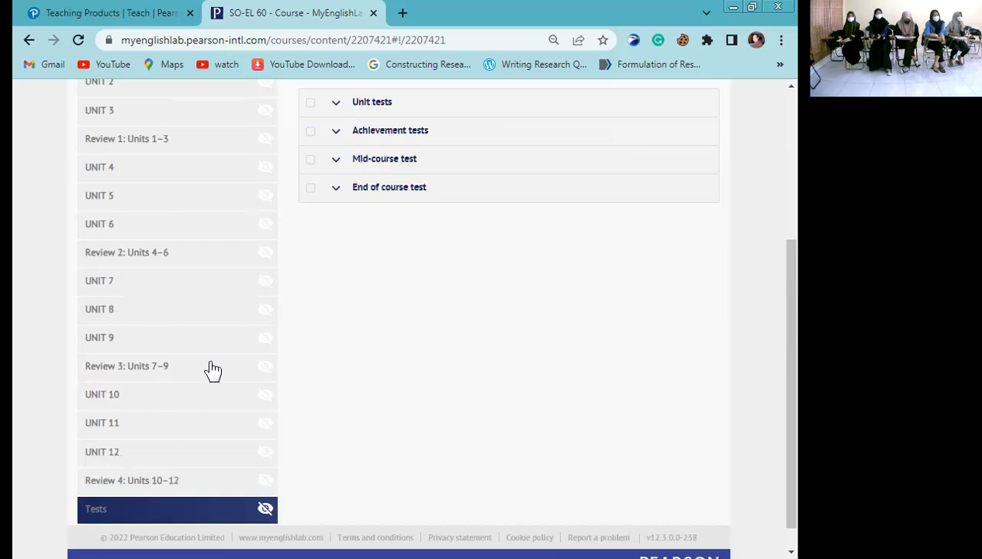
pyautogui.scroll(4, 168, 316)
# - Open Unit 1 of the course and expand section 1.1 to show its topics
pyautogui.click(167, 310)
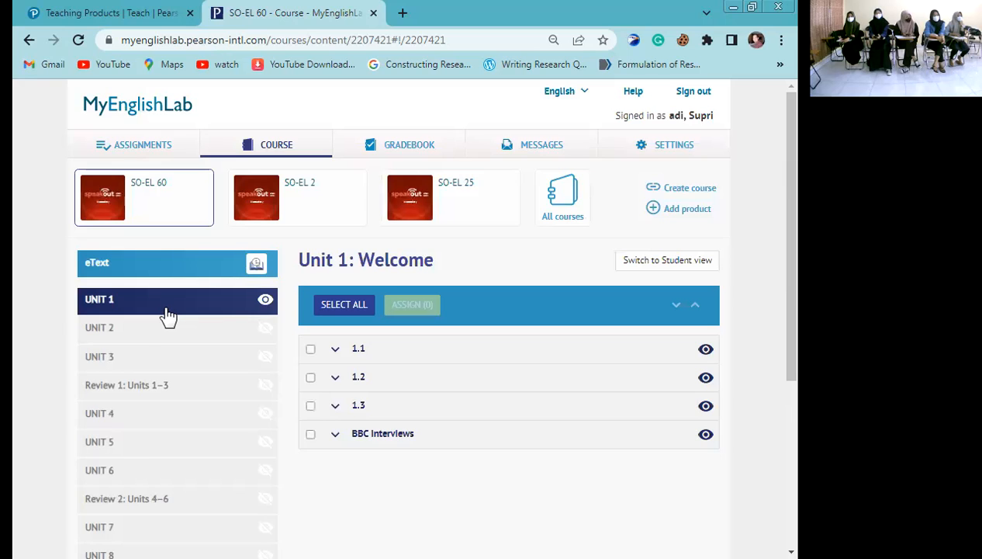
pyautogui.scroll(-4, 169, 316)
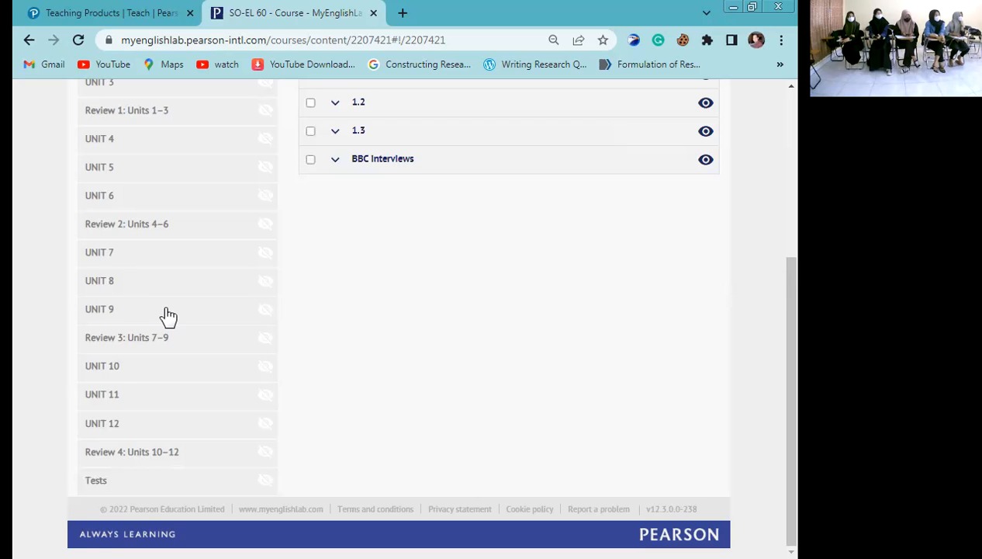
pyautogui.scroll(1, 372, 340)
pyautogui.scroll(2, 372, 340)
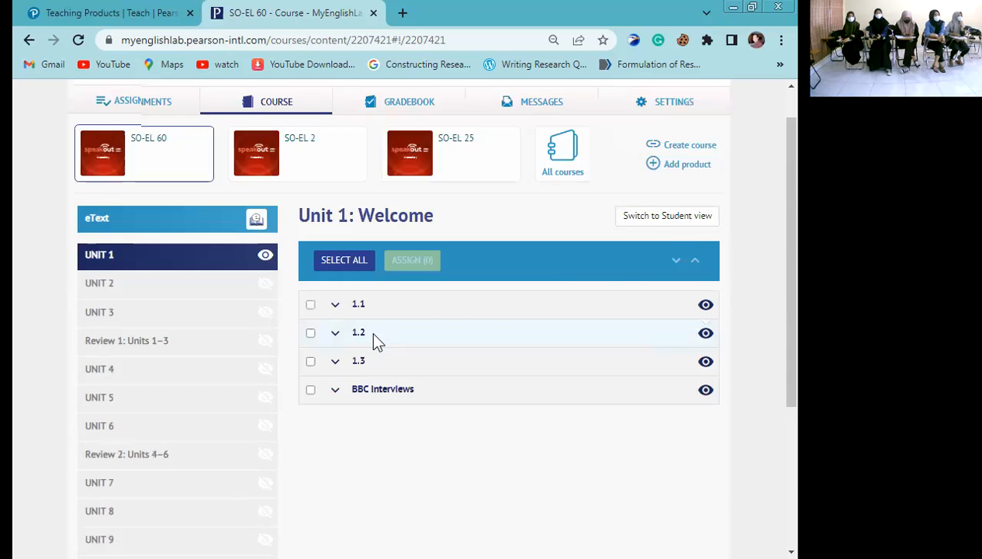
pyautogui.scroll(1, 373, 335)
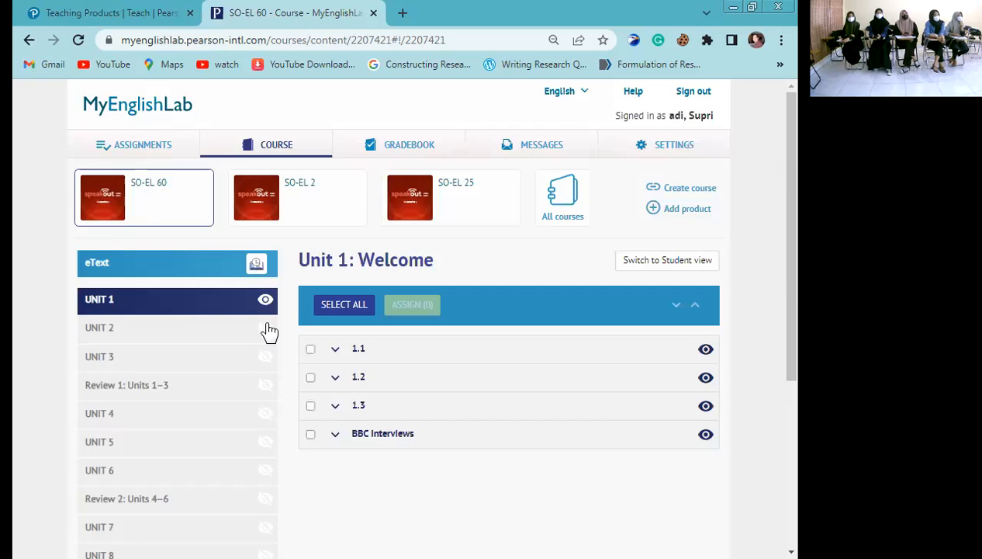
pyautogui.click(335, 351)
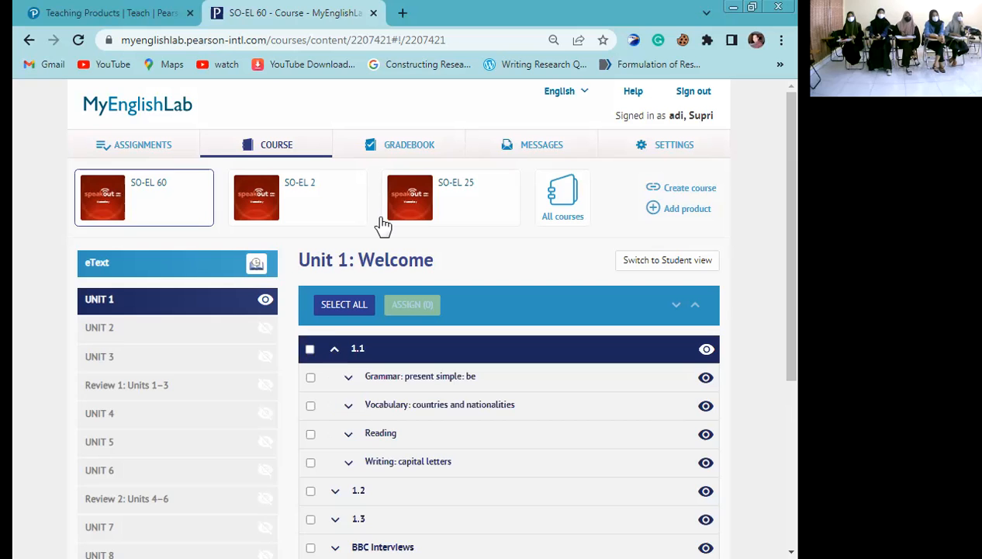
# - Select all exercises under Grammar: present simple: be and Vocabulary: countries and nationalities in section 1.1
pyautogui.scroll(-3, 359, 159)
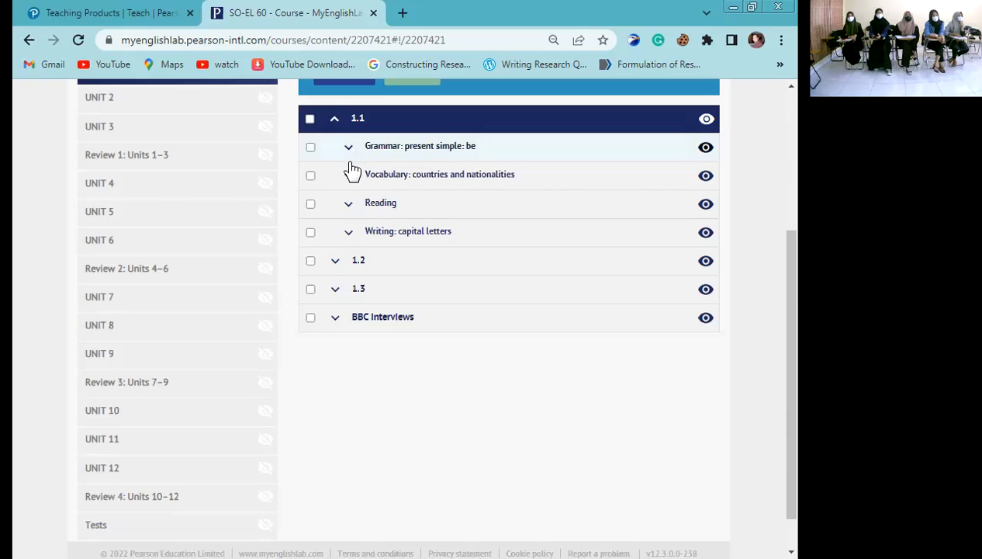
pyautogui.click(311, 153)
pyautogui.click(312, 149)
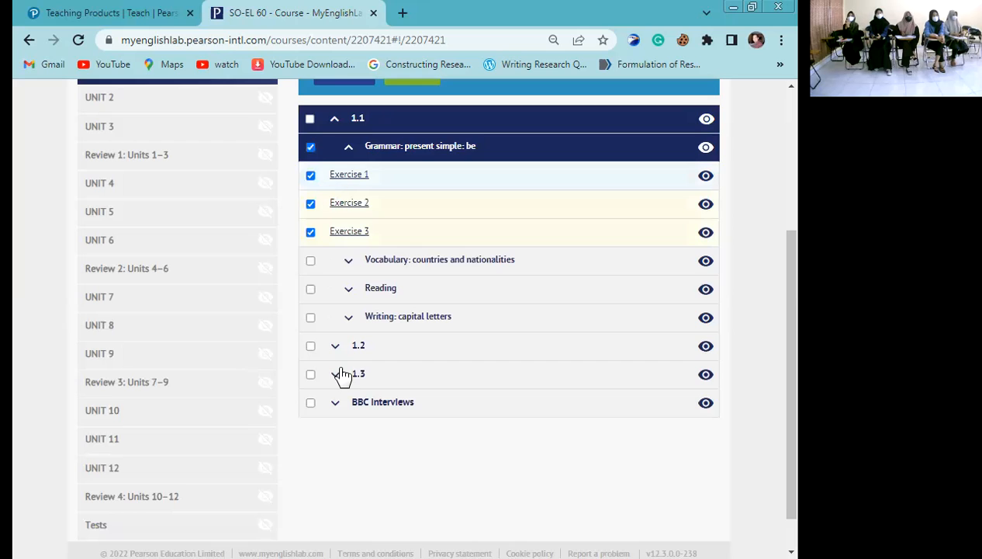
pyautogui.click(349, 264)
pyautogui.scroll(-2, 454, 245)
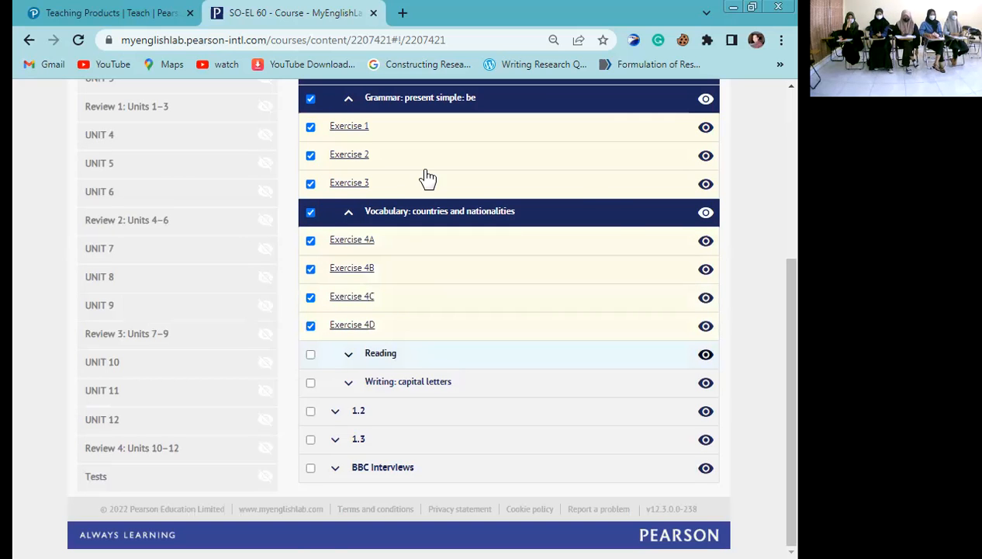
pyautogui.scroll(2, 423, 156)
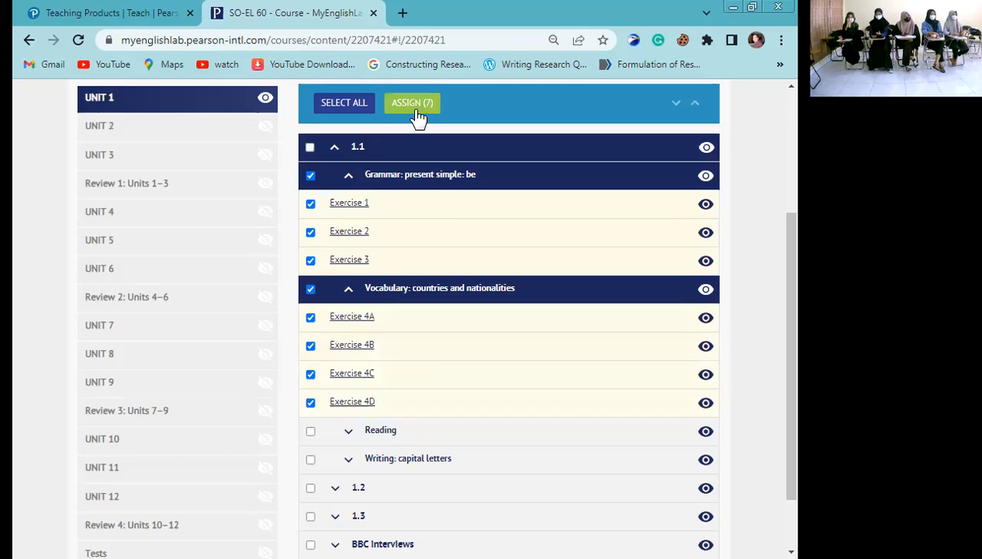
# - Add Exercise 5 under Reading and Exercise 6 under Writing: capital letters to the selection
pyautogui.scroll(-2, 349, 365)
pyautogui.click(348, 359)
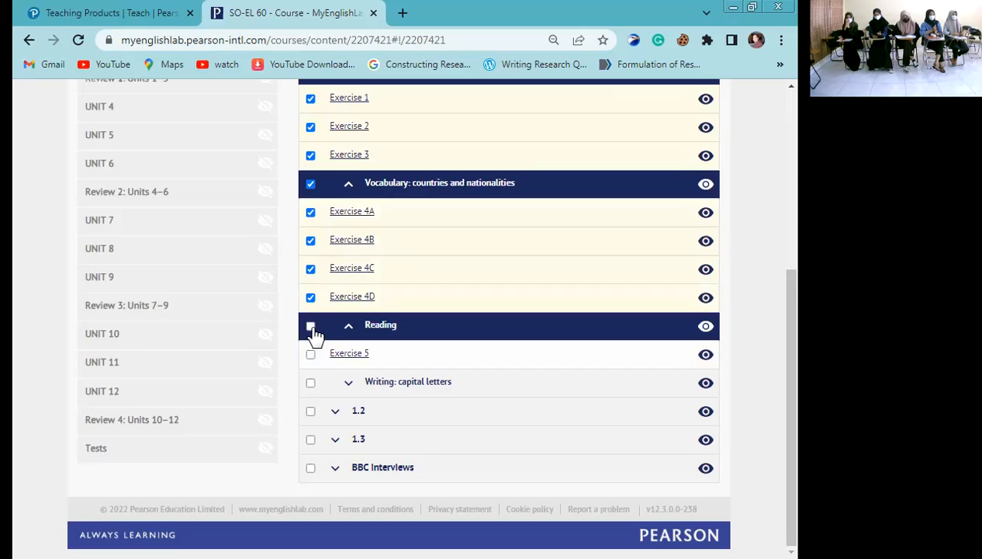
pyautogui.click(311, 327)
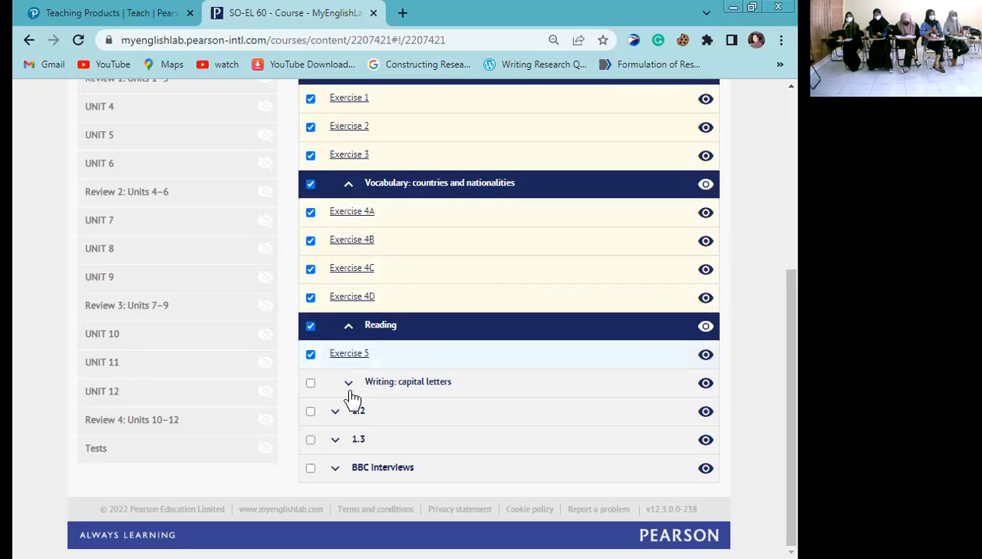
pyautogui.click(350, 390)
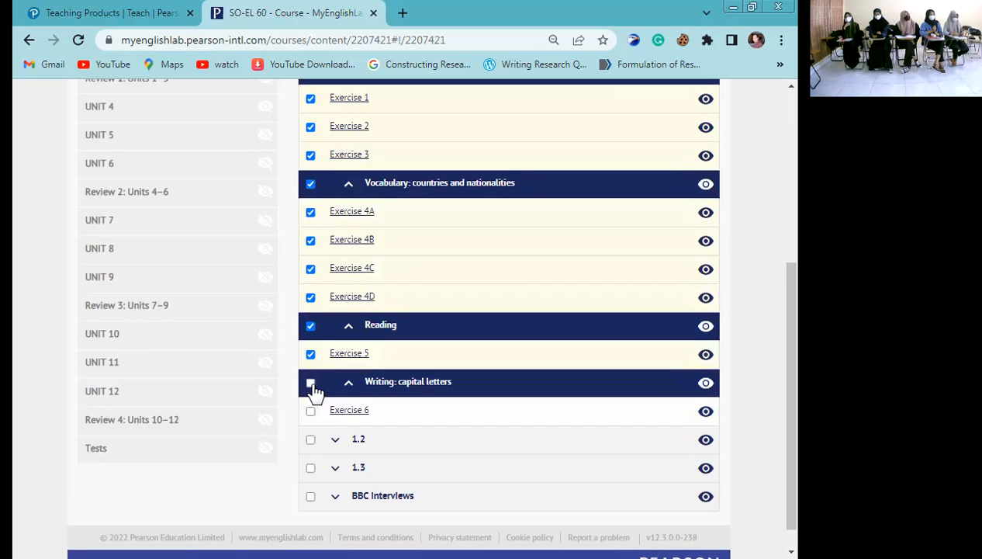
pyautogui.click(311, 384)
pyautogui.scroll(-1, 341, 423)
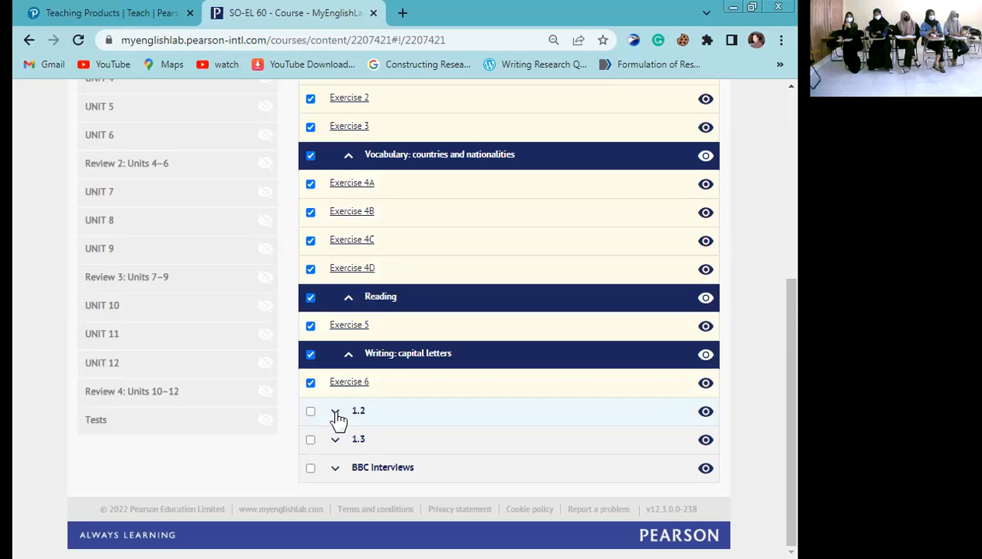
# - Hide sections 1.2, 1.3 and BBC Interviews of Unit 1 from students
pyautogui.click(337, 413)
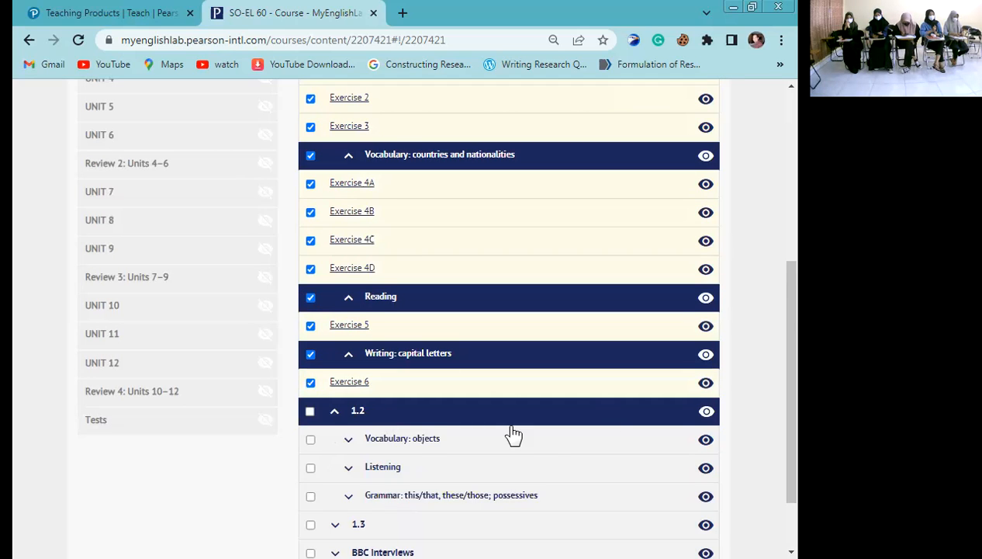
pyautogui.click(706, 411)
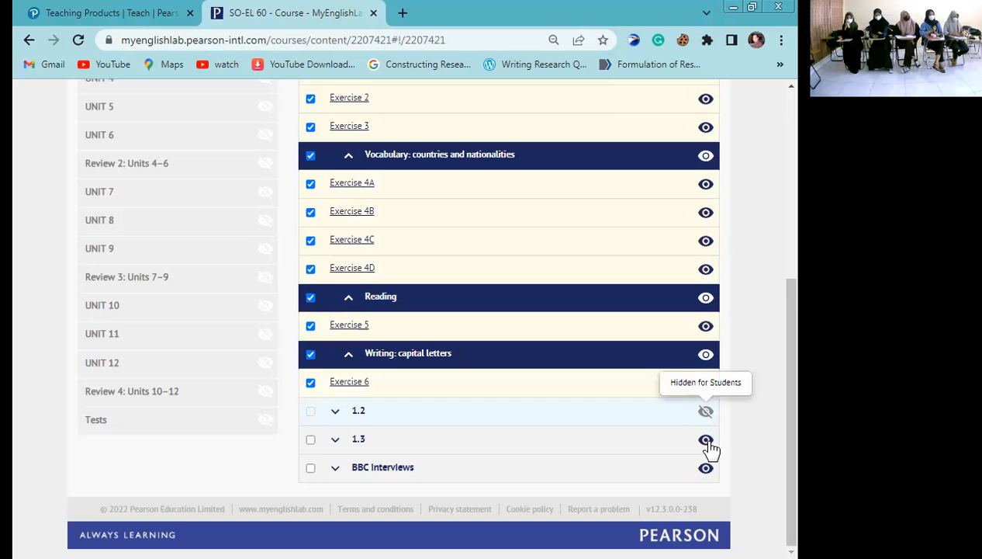
pyautogui.click(708, 441)
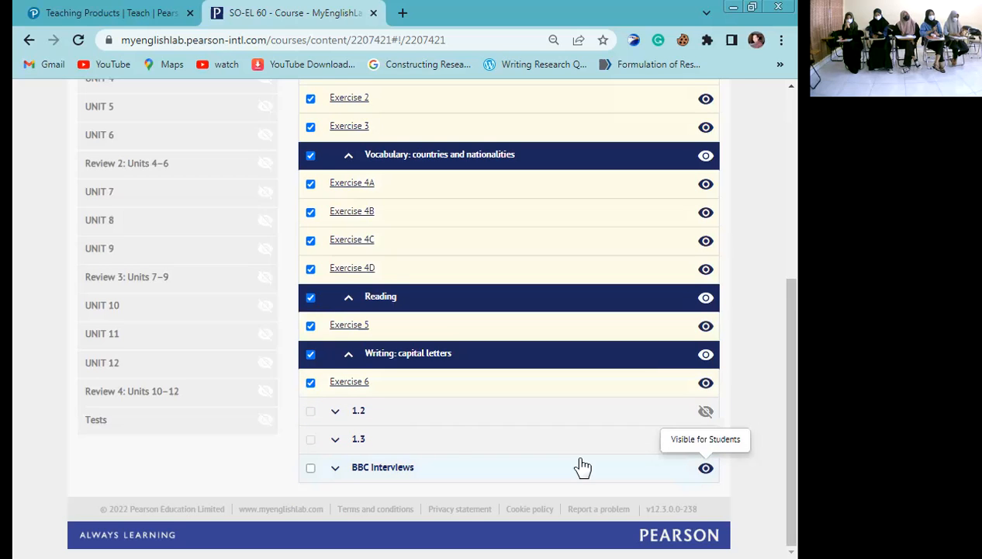
# - Circle the Assign (9) control above the Unit 1 exercises in red
pyautogui.scroll(2, 366, 204)
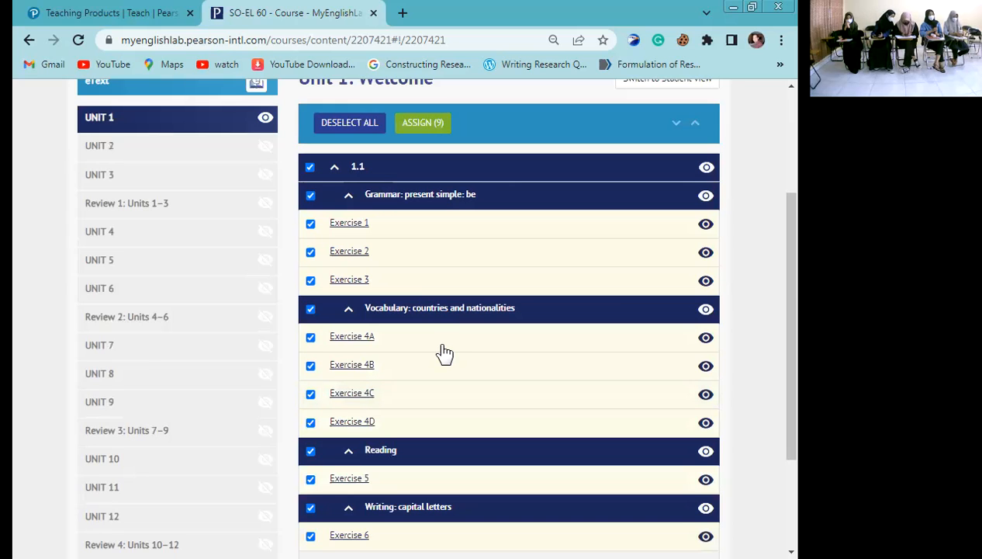
pyautogui.scroll(2, 457, 245)
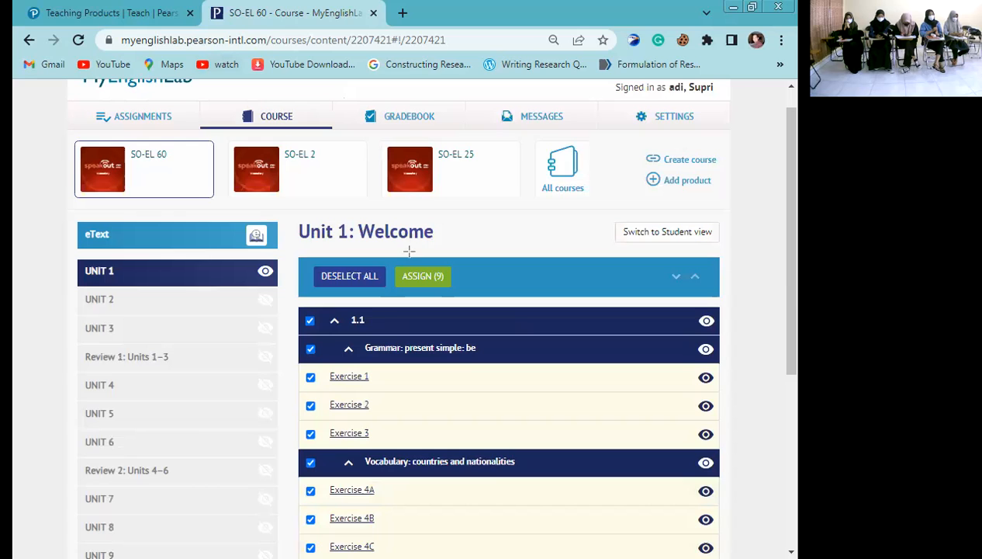
pyautogui.moveTo(457, 280); pyautogui.dragTo(453, 283)
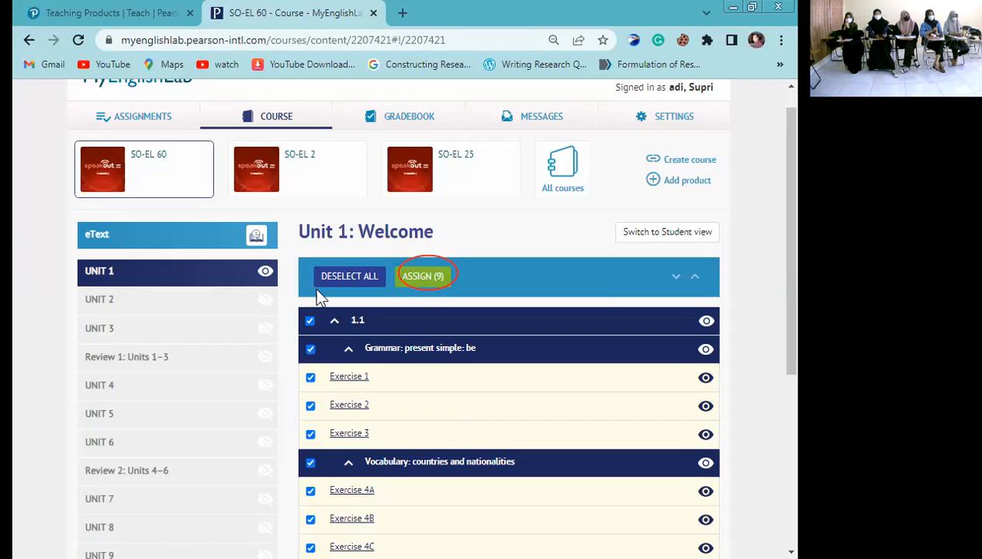
# - Start assigning the selected exercises to all students, including those who join the course after the assignment is sent, and proceed to the date settings
pyautogui.click(434, 276)
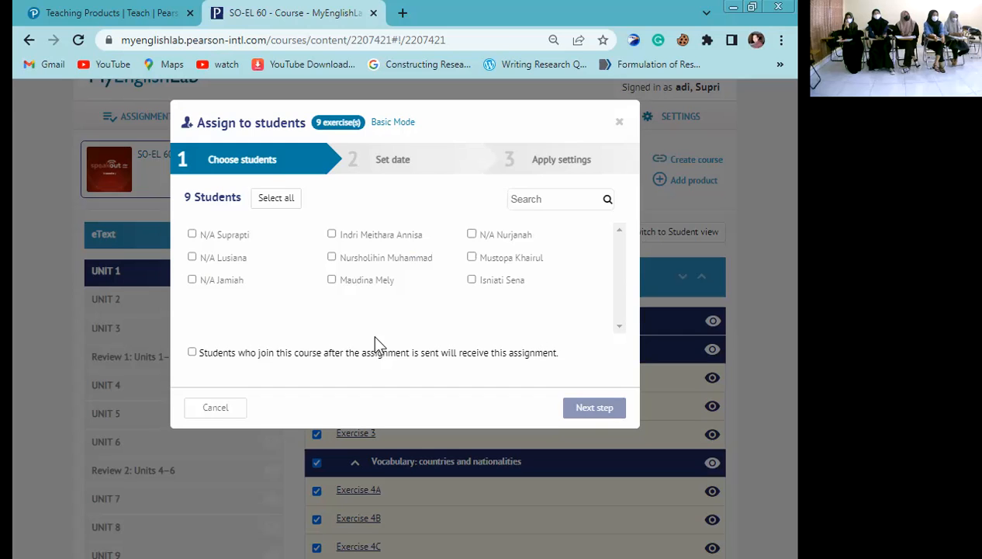
pyautogui.click(289, 199)
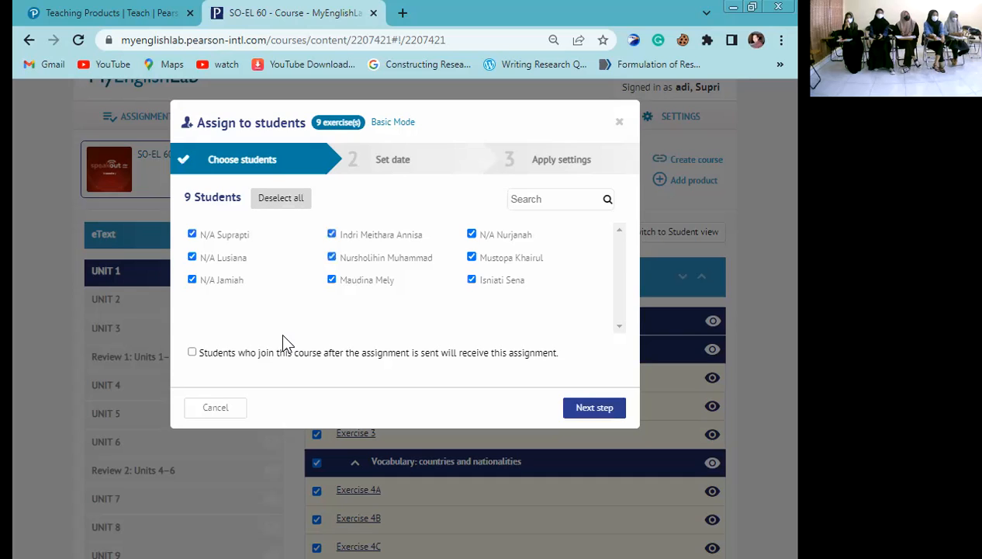
pyautogui.click(217, 359)
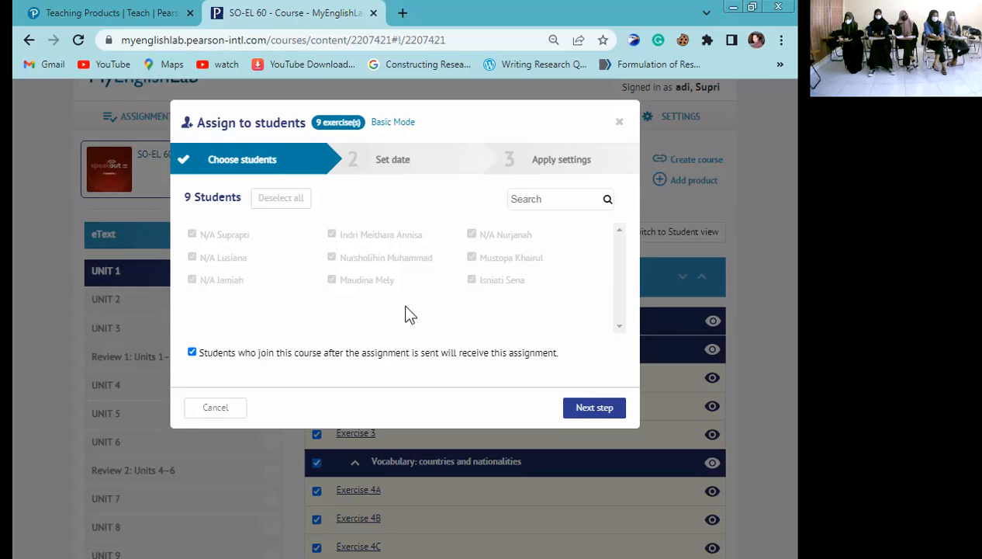
pyautogui.click(580, 411)
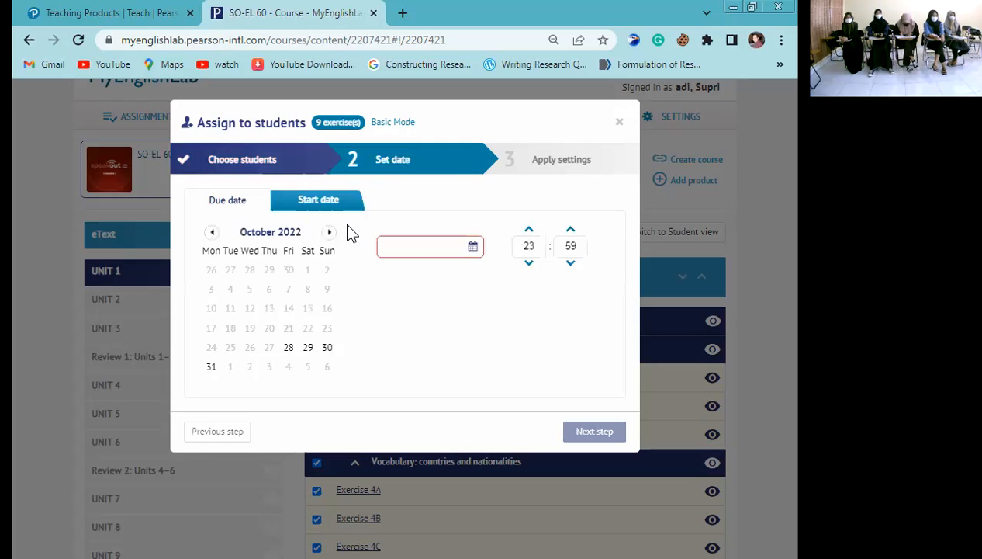
# - Check the assignment's start date options and set its due date to 28 Oct 2022
pyautogui.click(338, 201)
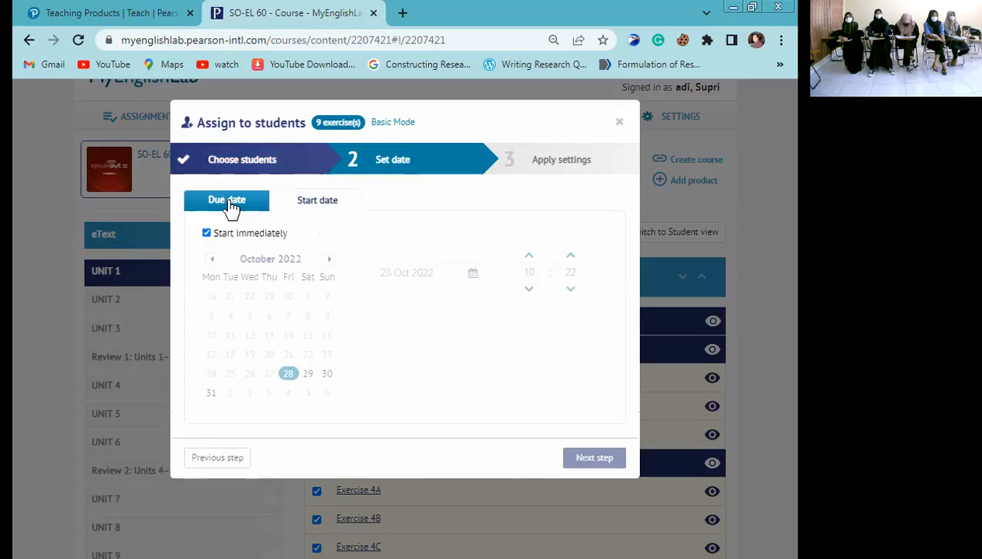
pyautogui.click(226, 202)
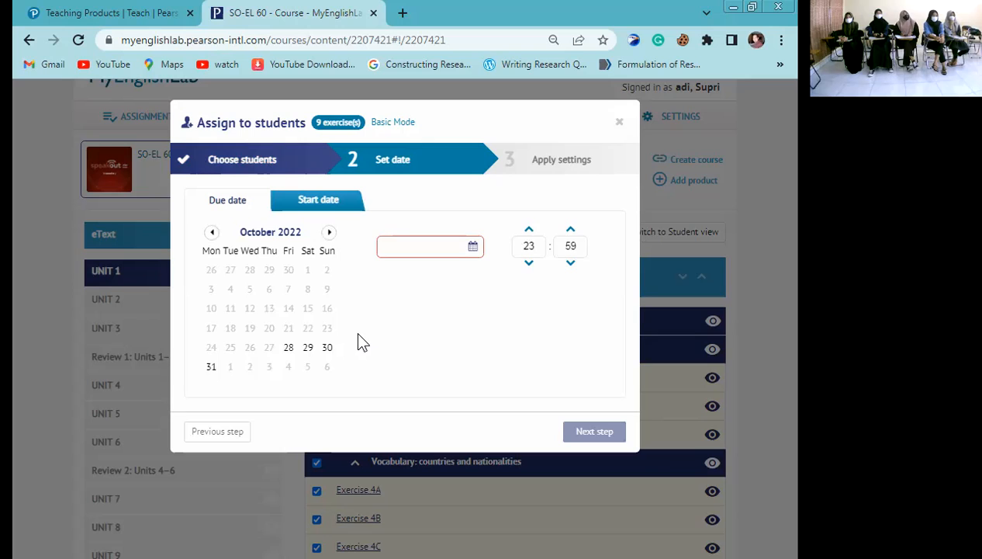
pyautogui.click(295, 356)
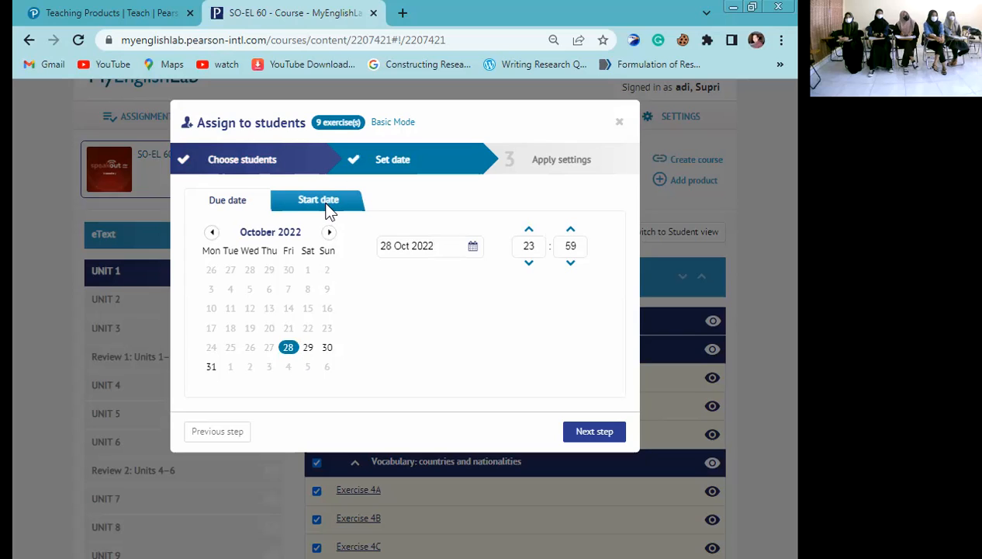
# - Try 31, 28 and 30 Oct 2022 as the assignment's due date, checking the start date in between
pyautogui.click(242, 208)
pyautogui.click(235, 235)
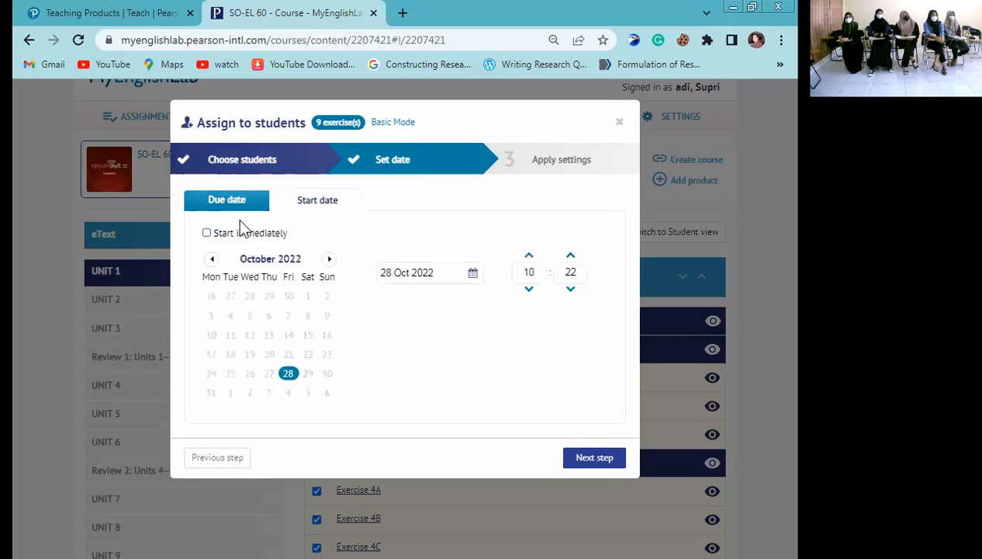
pyautogui.click(245, 217)
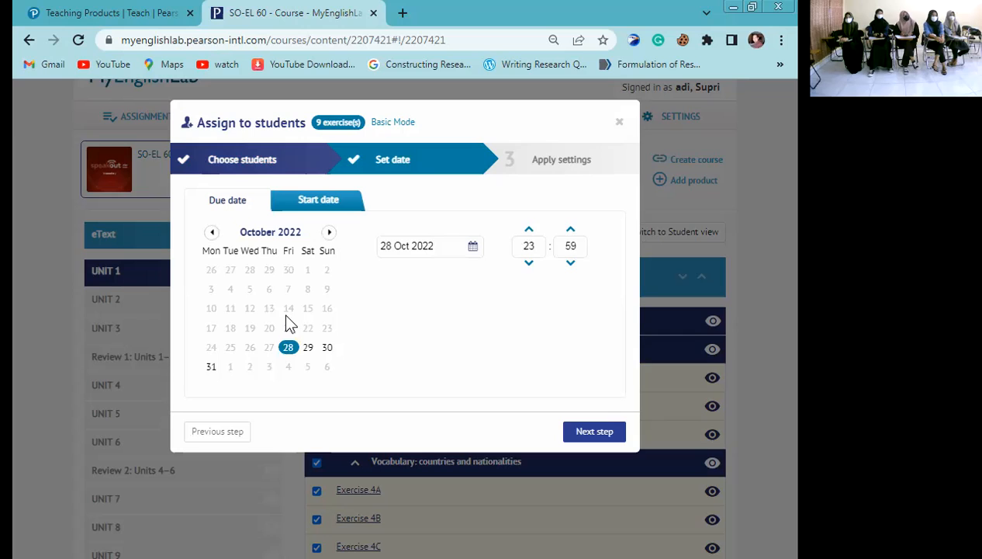
pyautogui.click(213, 369)
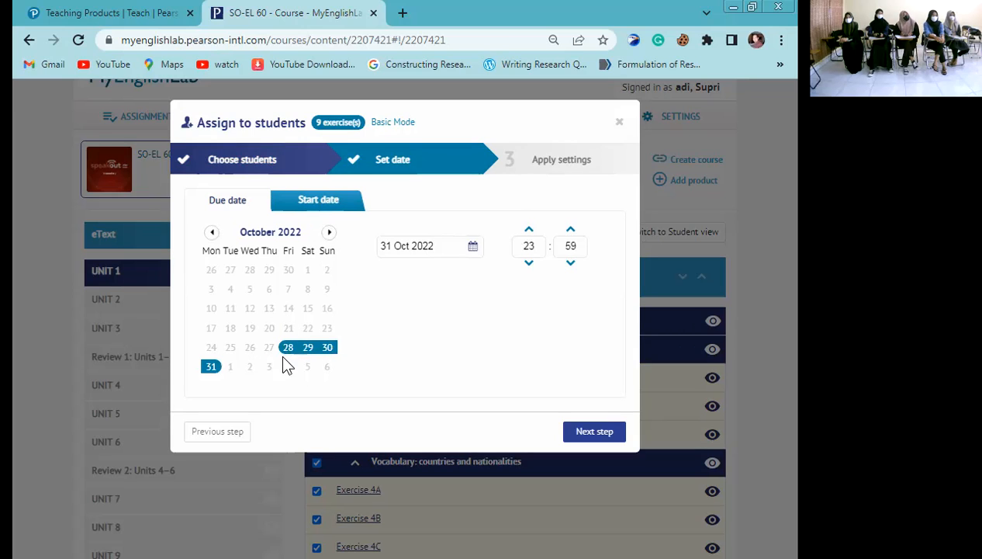
pyautogui.click(285, 351)
pyautogui.click(309, 206)
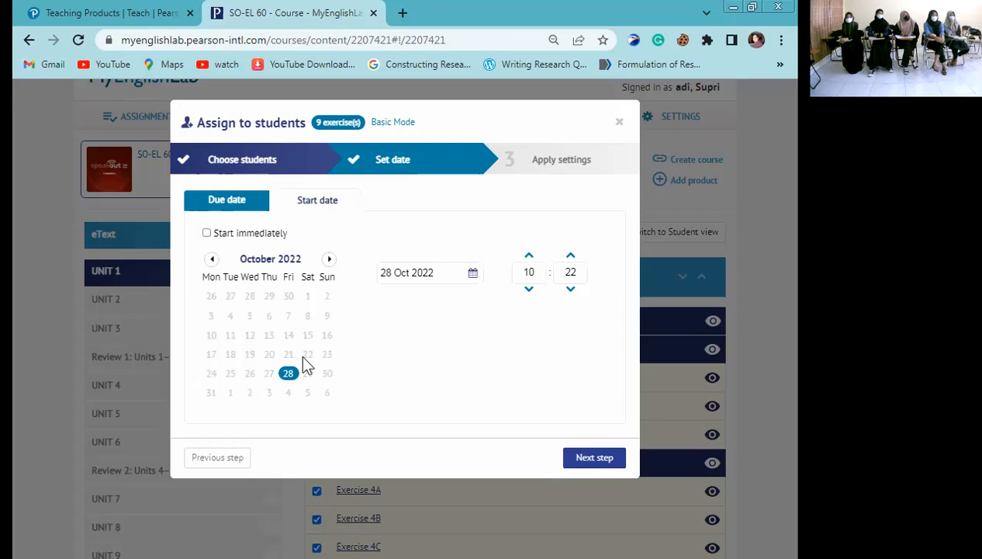
pyautogui.click(326, 347)
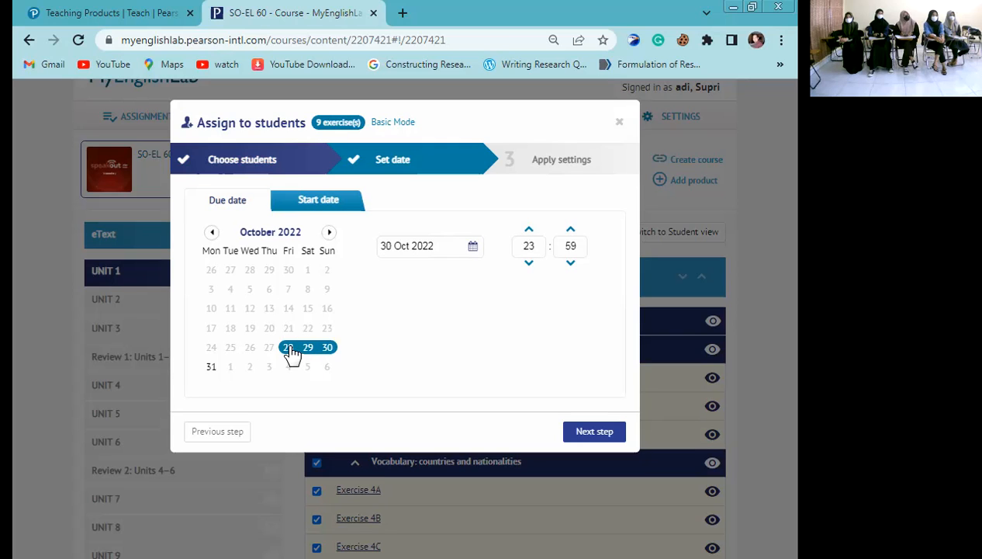
# - Check the start date options, browsing the calendar to November 2022 and back to October
pyautogui.click(316, 205)
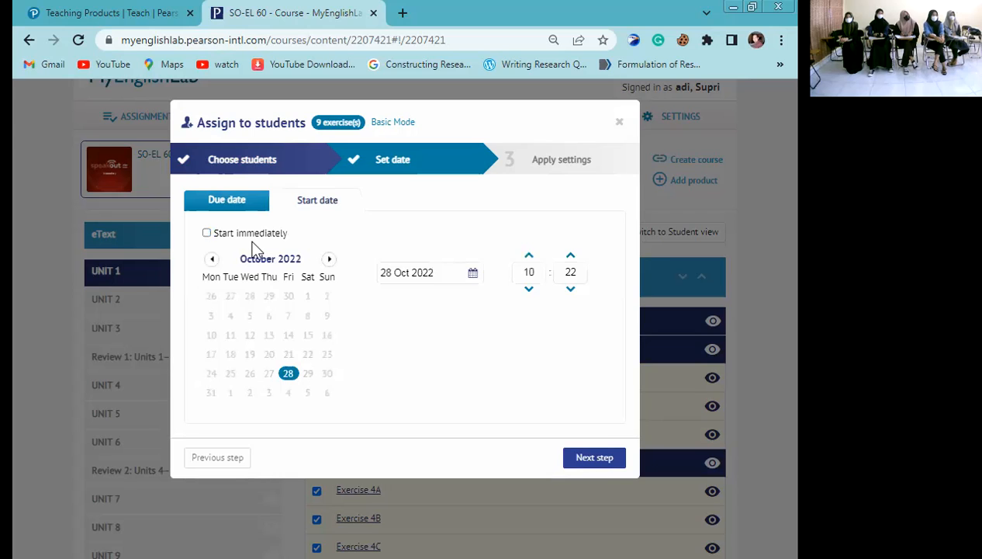
pyautogui.click(329, 259)
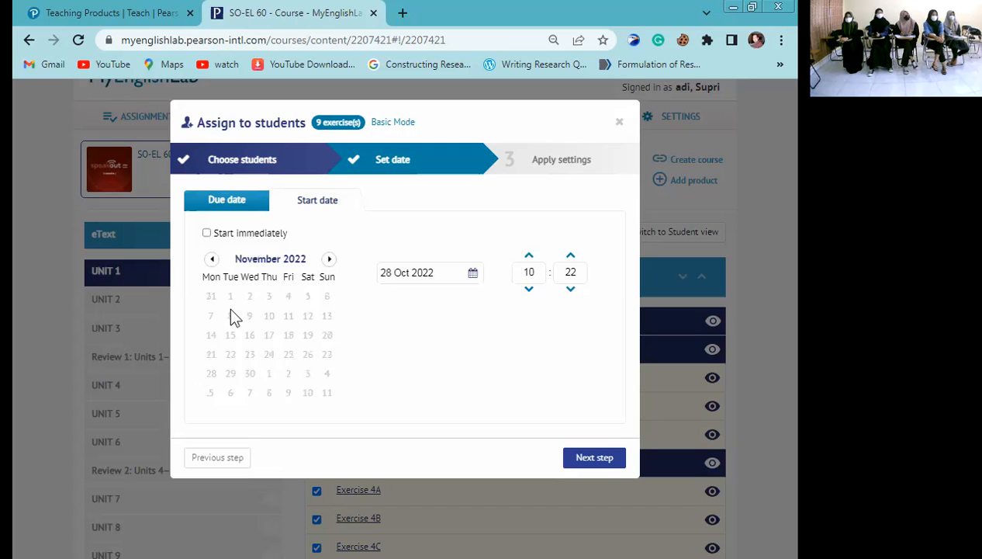
pyautogui.click(212, 259)
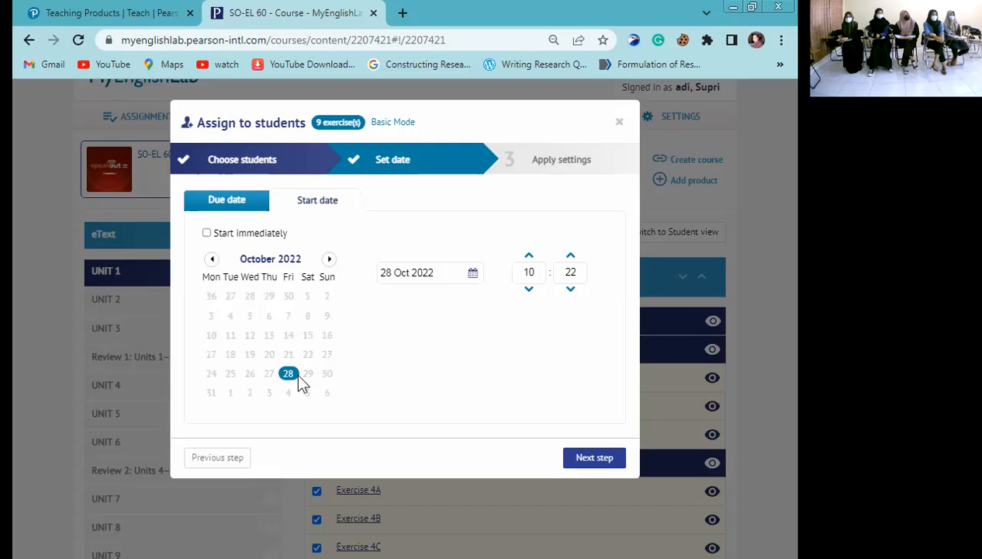
# - Try due dates of 30 Oct and 31 Oct 2022 and check the Start immediately option of the start date
pyautogui.click(242, 201)
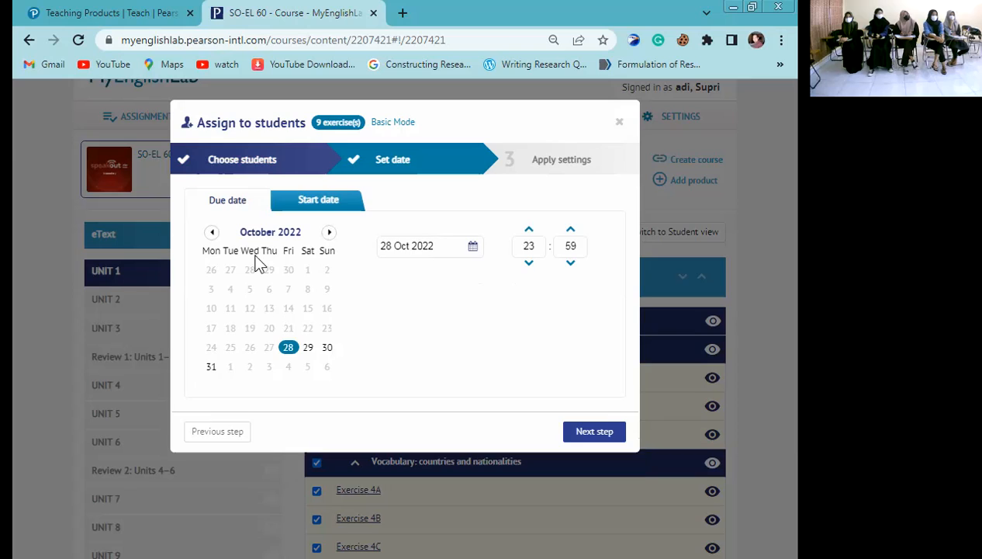
pyautogui.click(325, 350)
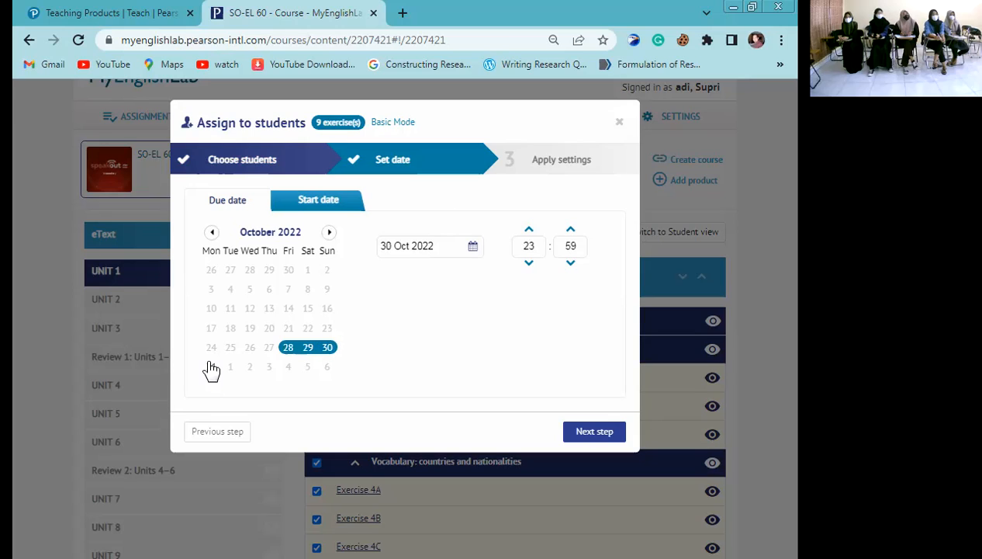
pyautogui.click(211, 368)
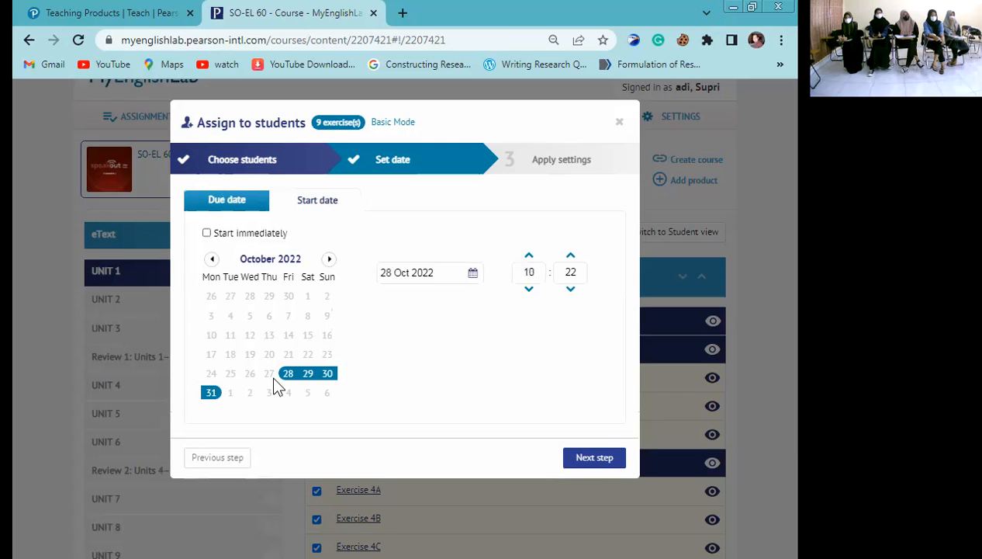
pyautogui.click(207, 233)
# - Set the assignment's due date to 3 Nov 2022 at 23:59 and proceed to the assignment settings
pyautogui.click(244, 199)
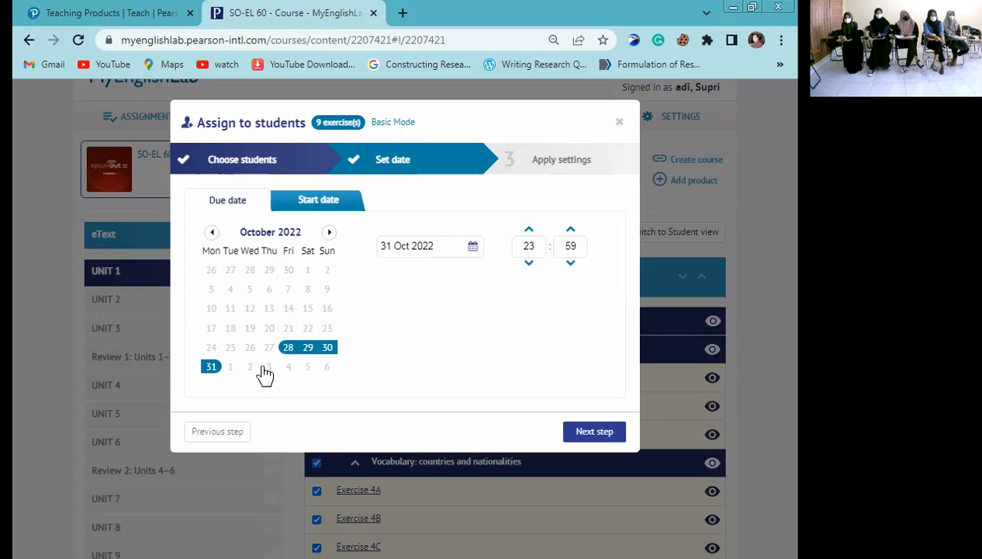
pyautogui.click(270, 366)
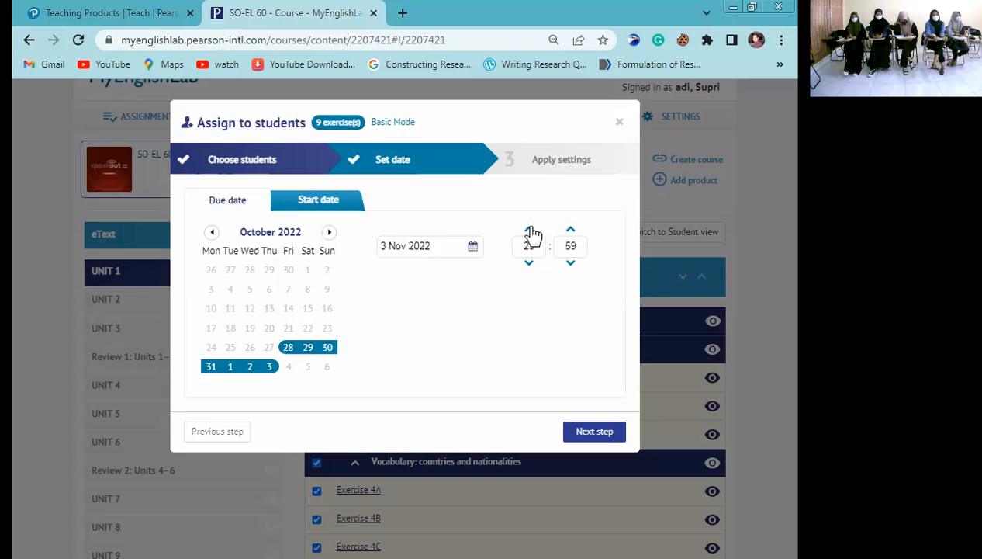
pyautogui.click(528, 265)
pyautogui.click(528, 265)
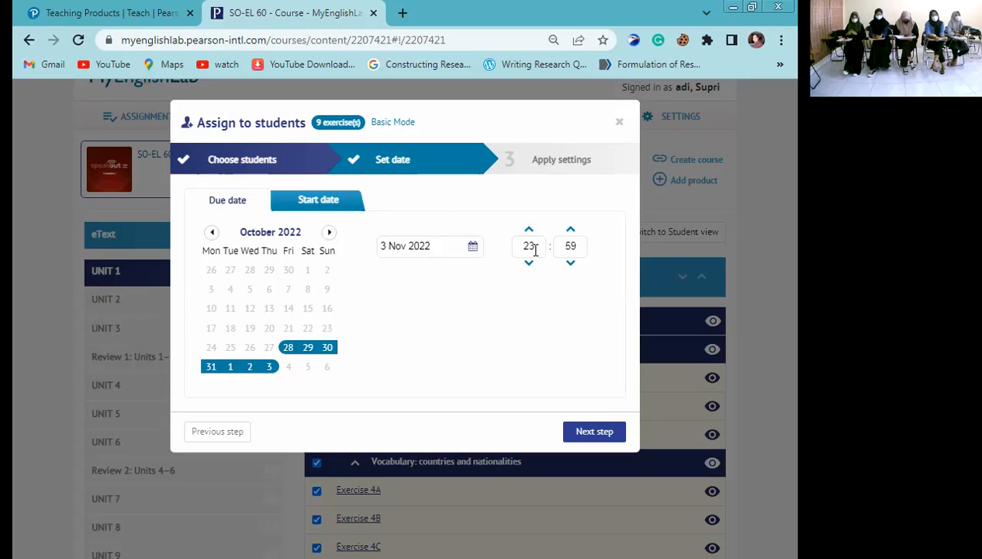
pyautogui.click(565, 246)
pyautogui.click(272, 369)
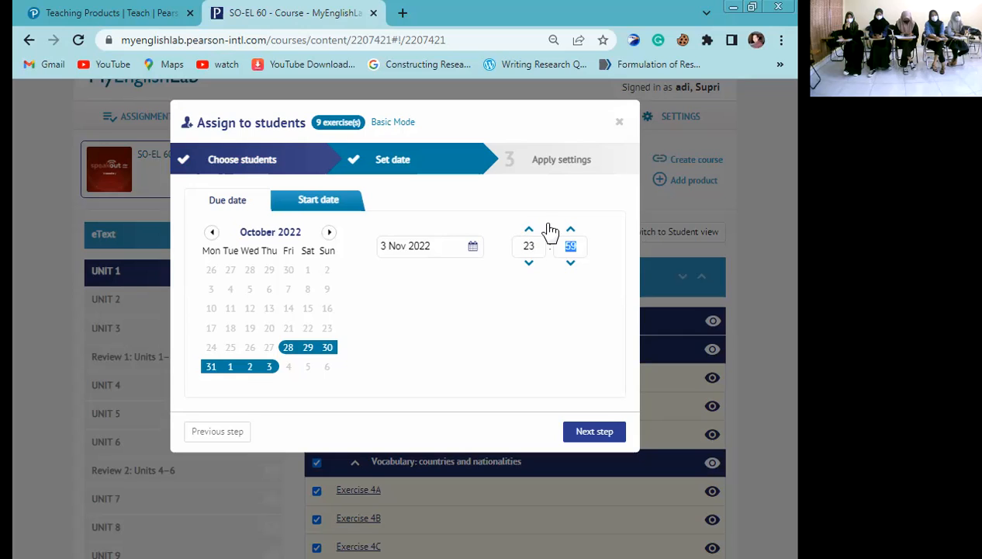
pyautogui.click(419, 324)
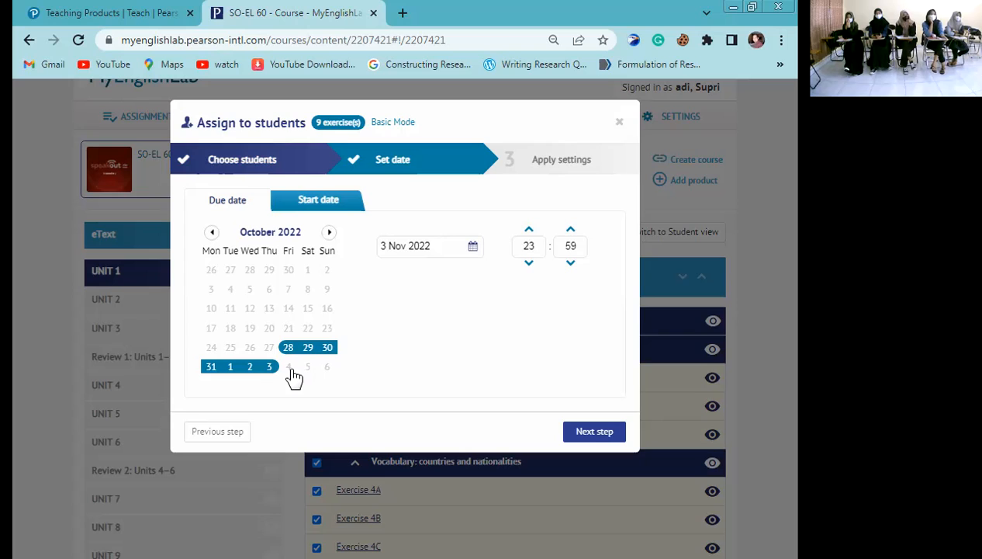
pyautogui.click(586, 436)
# - Limit the activity attempts for the assigned exercises to 3
pyautogui.click(321, 293)
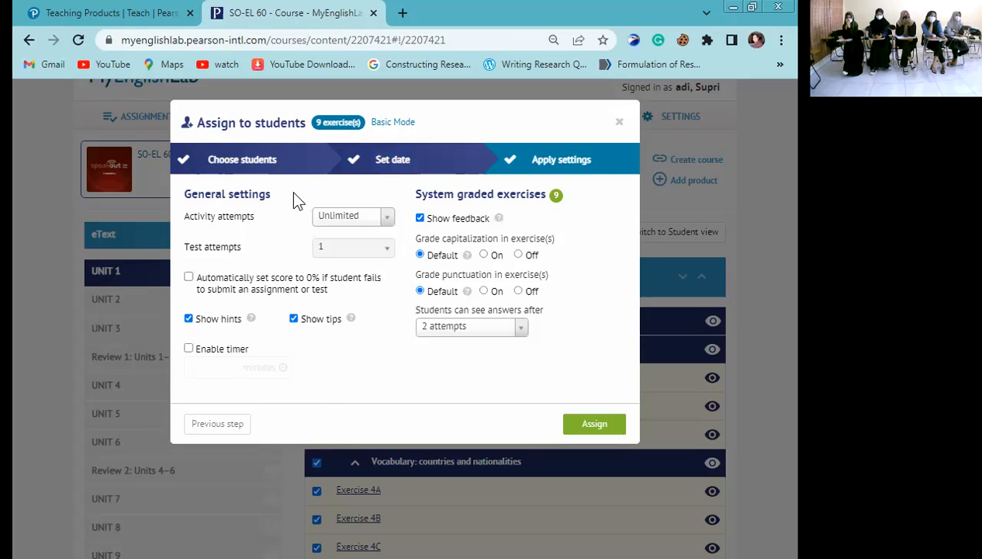
pyautogui.click(387, 221)
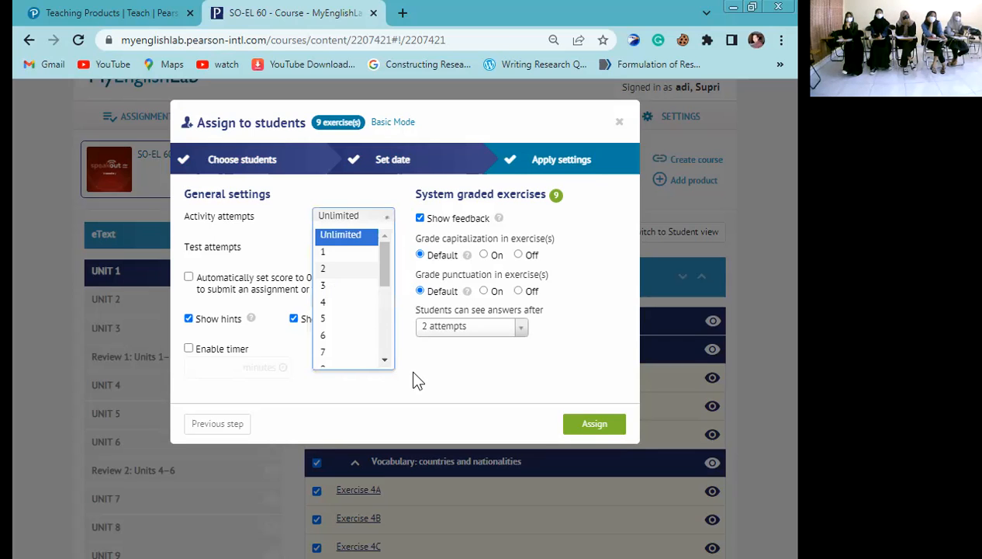
pyautogui.click(339, 285)
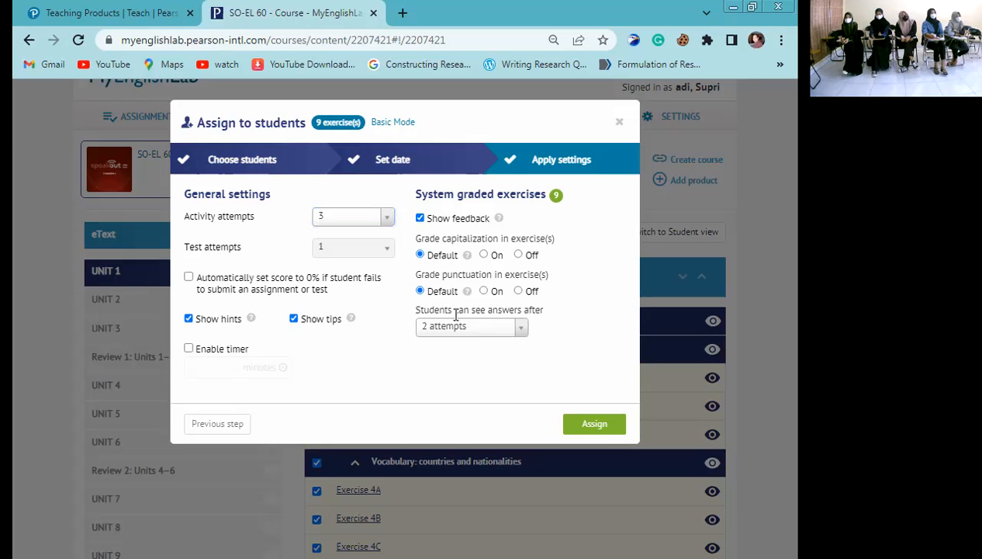
# - Let students see the answers after 3 attempts, trying out 1 attempt before settling on 3
pyautogui.click(508, 327)
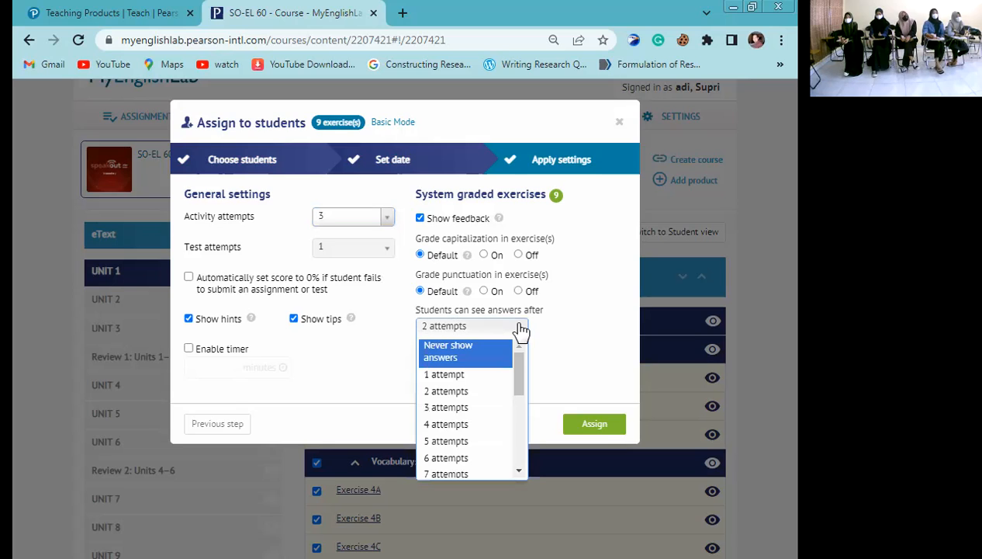
pyautogui.click(461, 408)
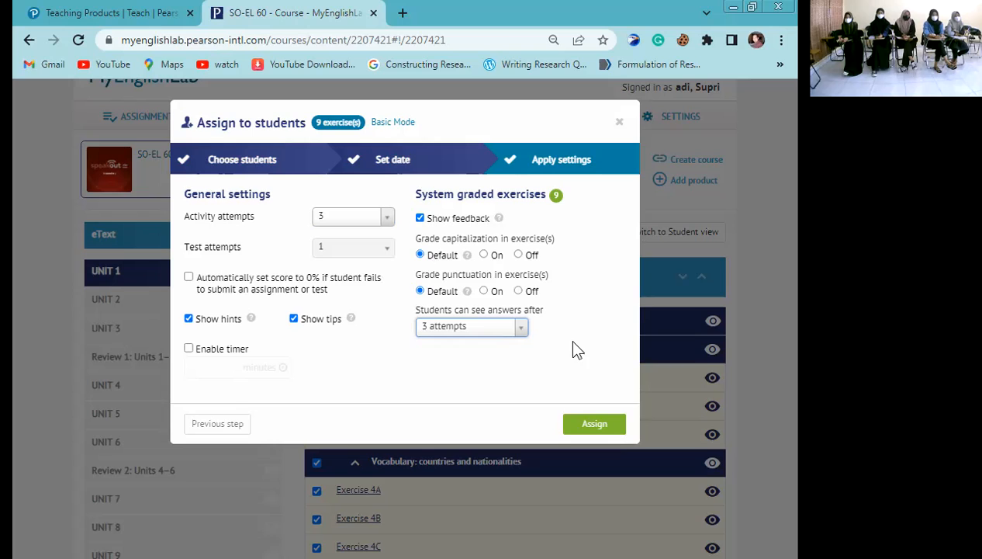
pyautogui.click(458, 329)
pyautogui.click(442, 374)
pyautogui.click(480, 328)
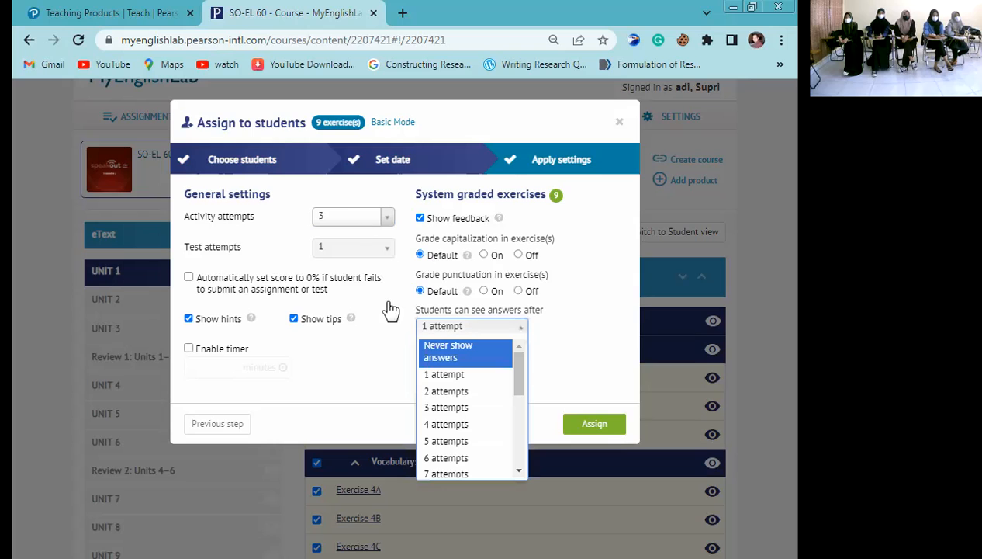
pyautogui.click(450, 408)
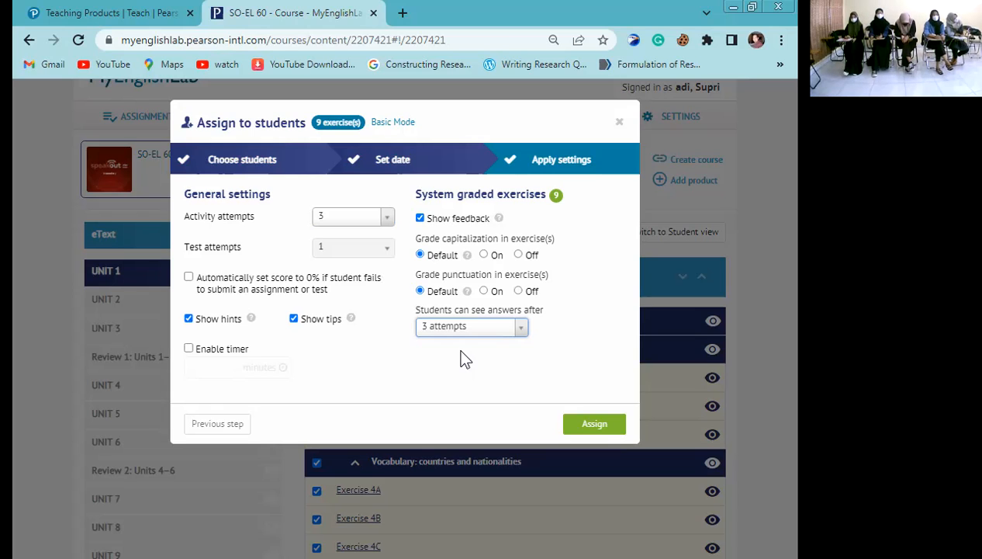
# - Try toggling the hints, tips and automatic 0% score options, returning each to its original setting
pyautogui.click(216, 331)
pyautogui.click(217, 330)
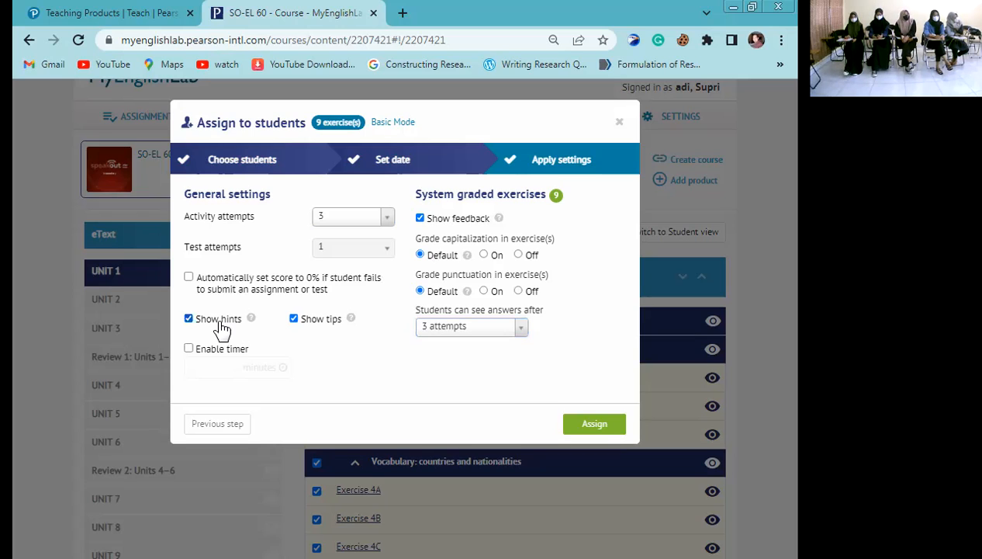
pyautogui.click(314, 325)
pyautogui.click(314, 325)
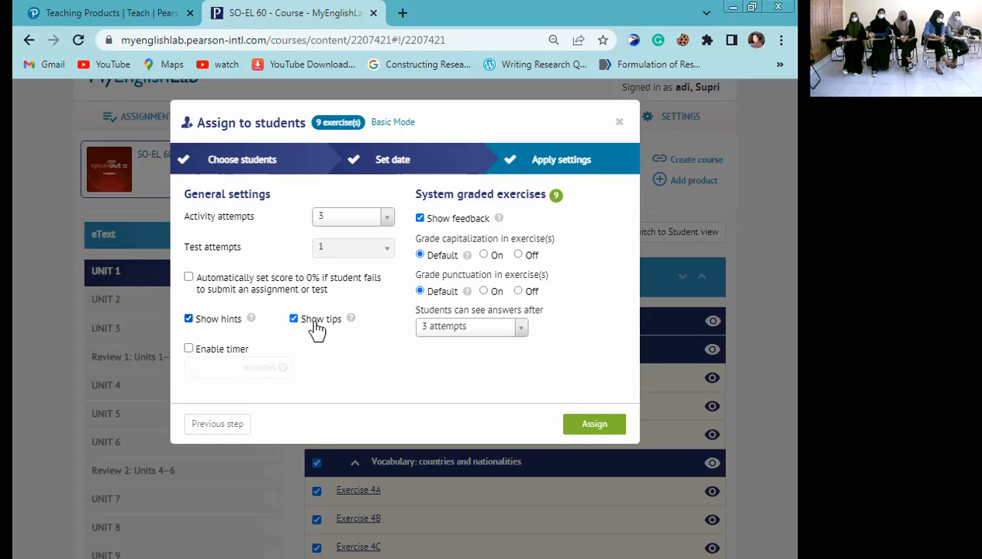
pyautogui.click(278, 289)
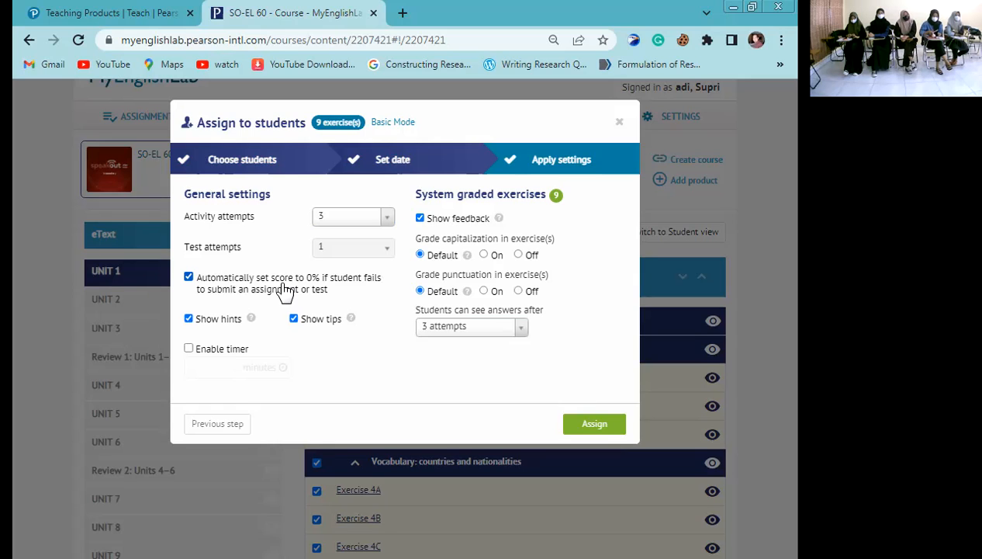
pyautogui.click(286, 291)
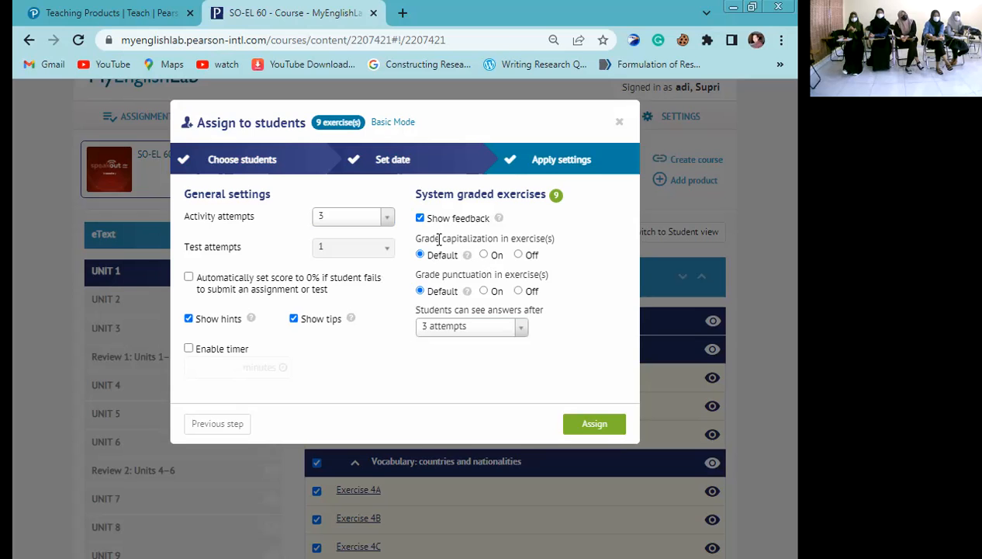
# - Set the grading of capitalization and punctuation in the exercises to On
pyautogui.tripleClick(548, 232)
pyautogui.click(493, 261)
pyautogui.click(494, 261)
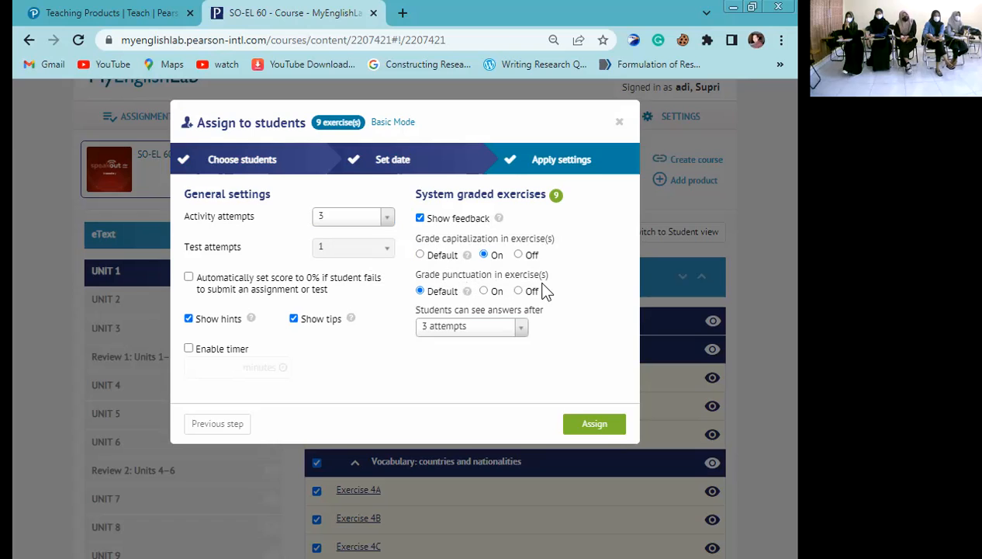
pyautogui.click(486, 292)
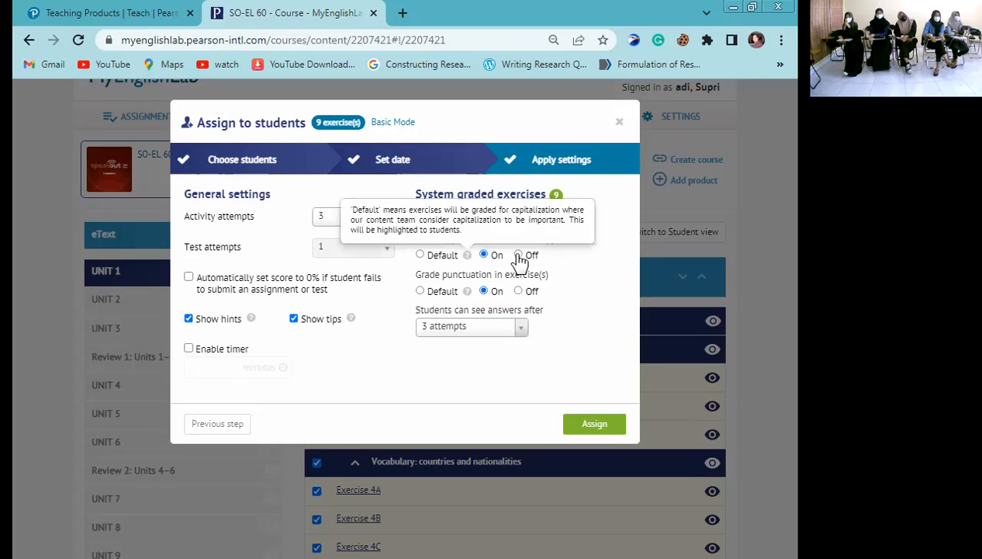
# - Set capitalization and punctuation grading to Off and assign the nine exercises to the students
pyautogui.click(518, 254)
pyautogui.click(518, 292)
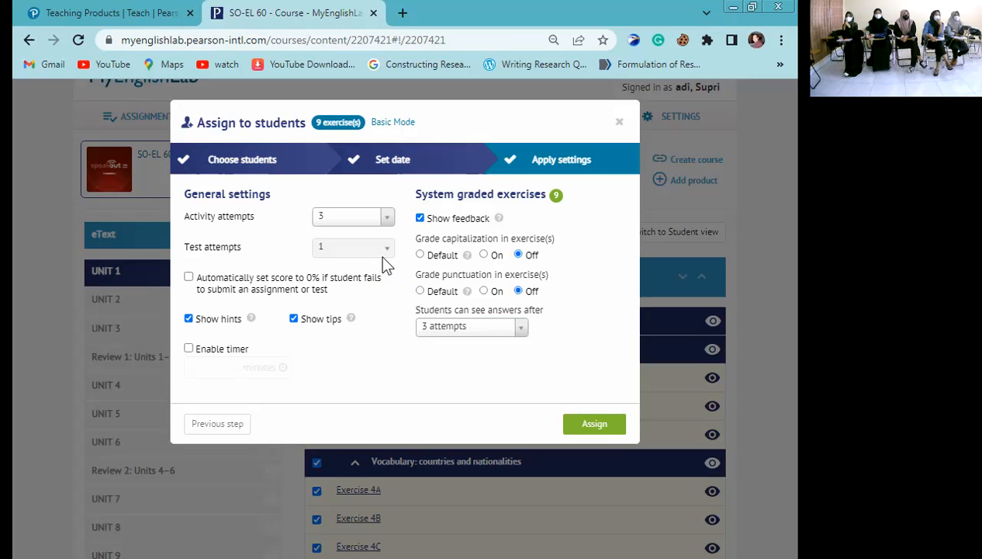
pyautogui.click(589, 426)
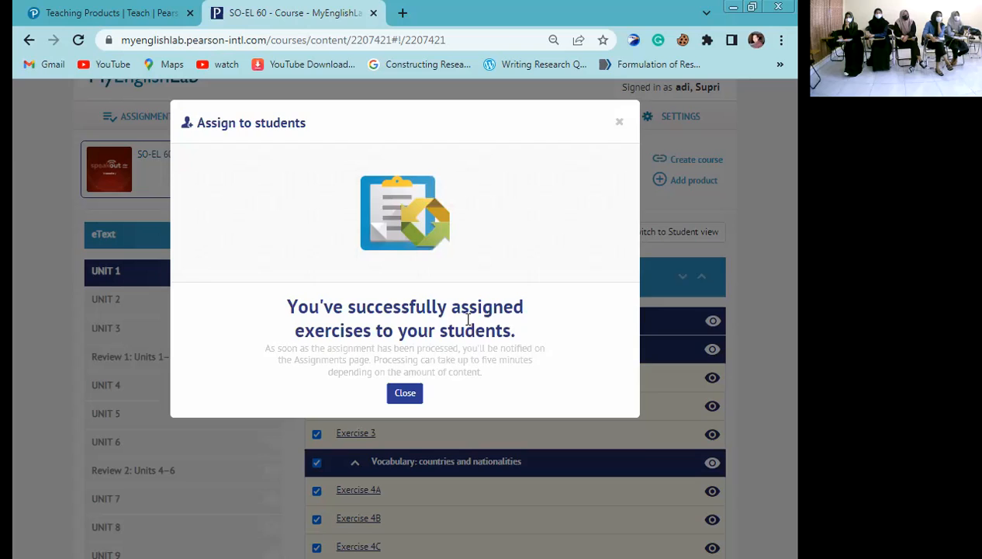
pyautogui.click(409, 394)
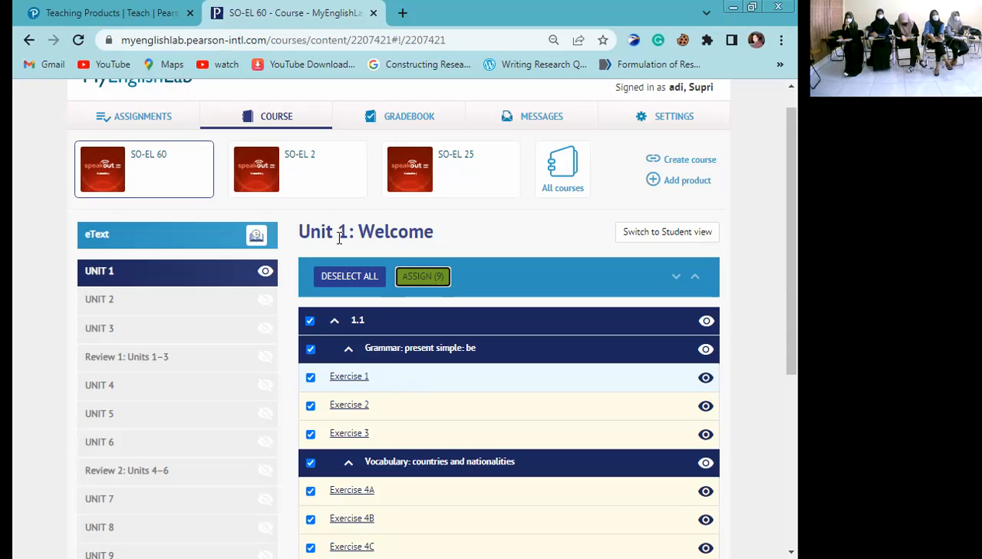
# - Open the To Do List of assignments, dismissing the reminder, and filter it to the SO-EL 60 course
pyautogui.click(153, 118)
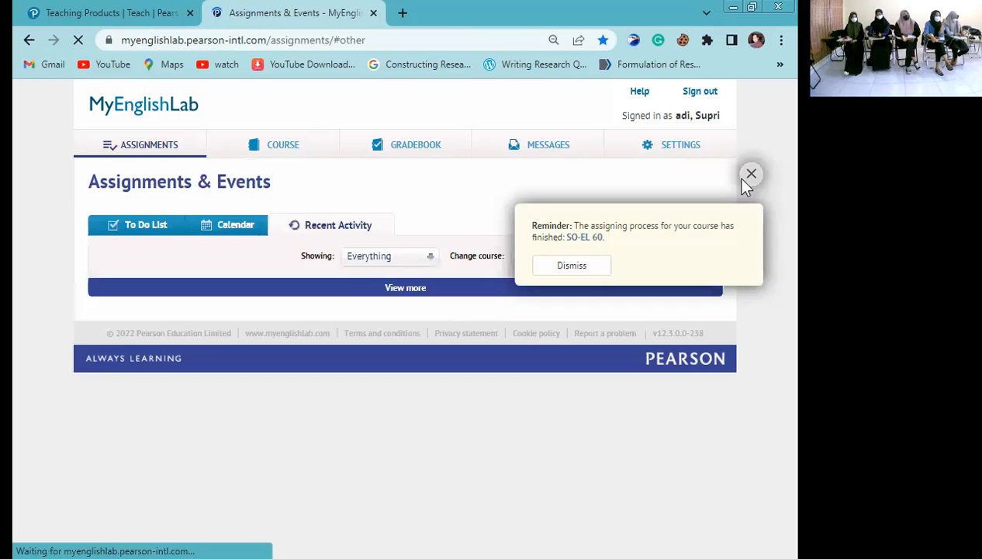
pyautogui.click(749, 176)
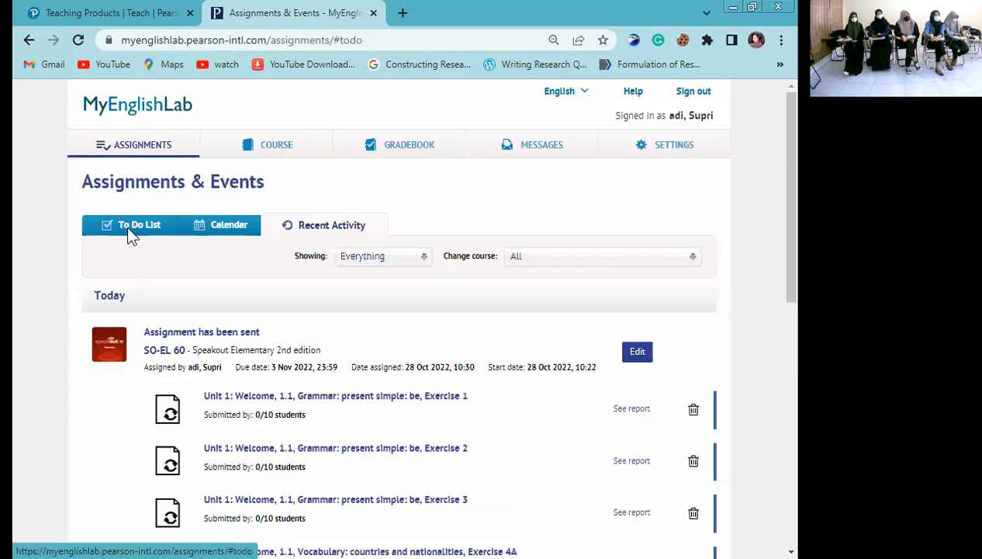
pyautogui.click(510, 259)
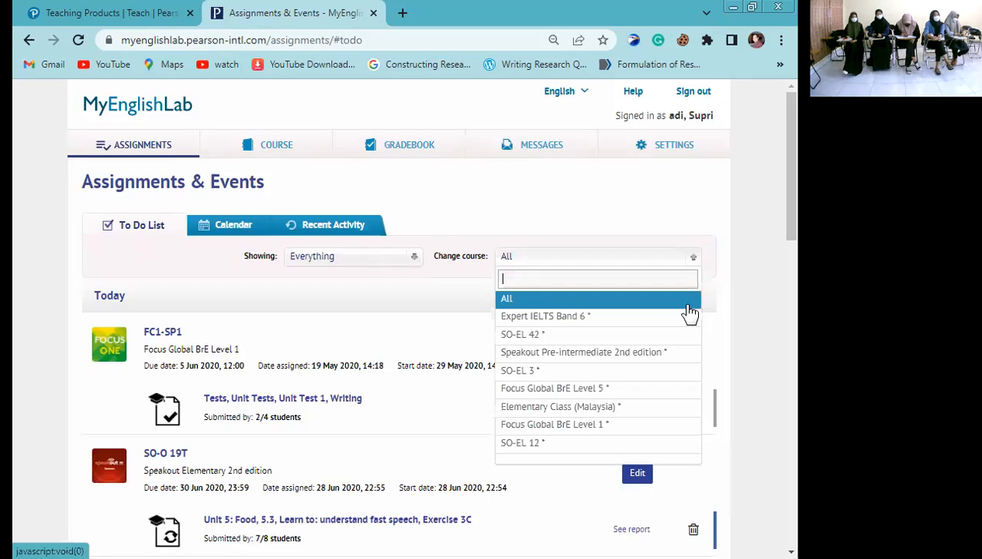
pyautogui.moveTo(693, 308); pyautogui.dragTo(697, 374)
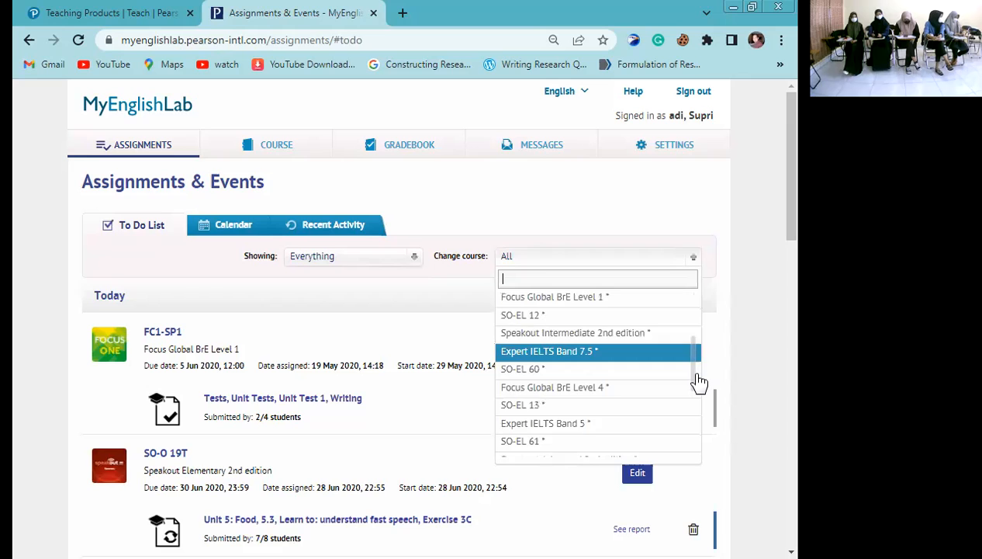
pyautogui.scroll(-1, 697, 377)
pyautogui.scroll(1, 696, 361)
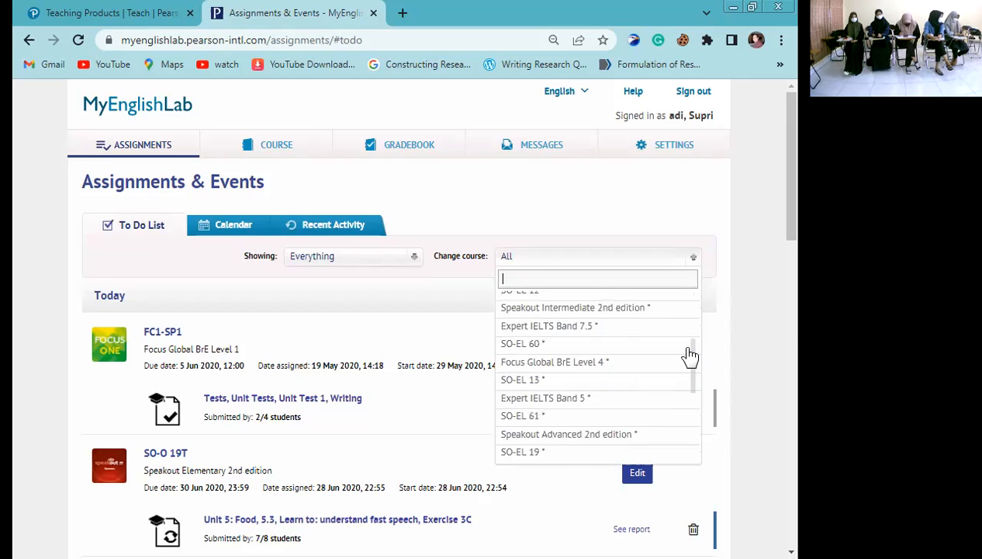
pyautogui.click(686, 365)
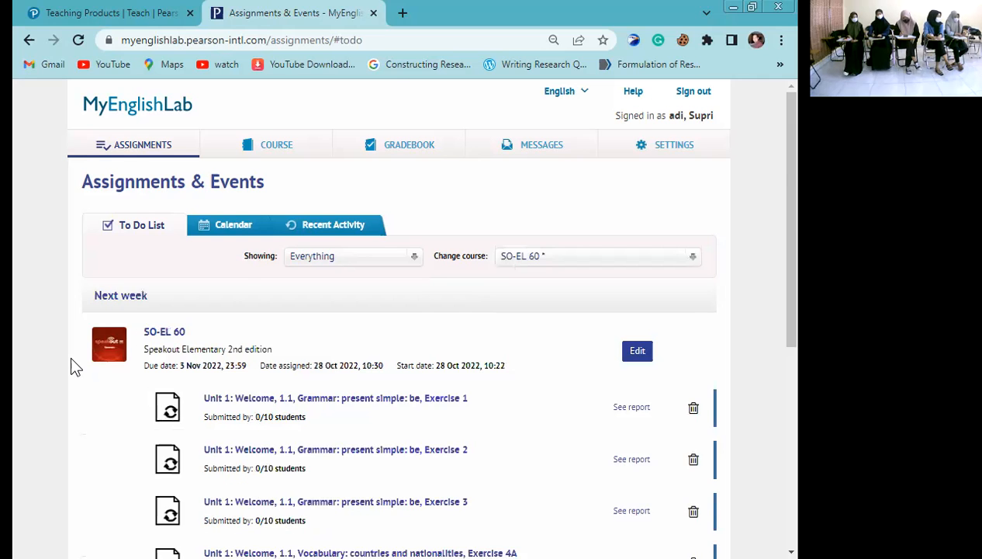
# - Review the SO-EL 60 assignment details, outlining in red the whole header, course name, date assigned, start date and due date
pyautogui.scroll(-2, 71, 359)
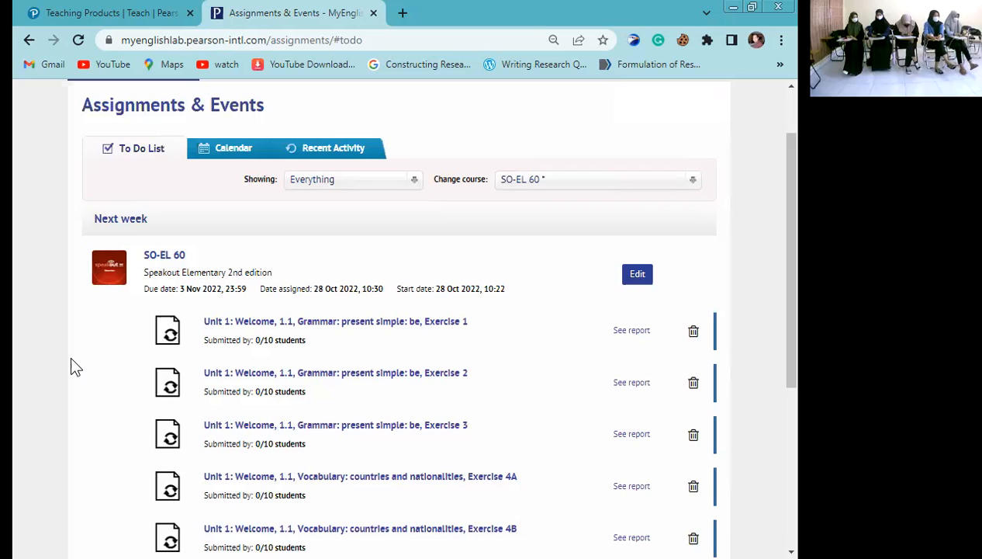
pyautogui.scroll(1, 70, 366)
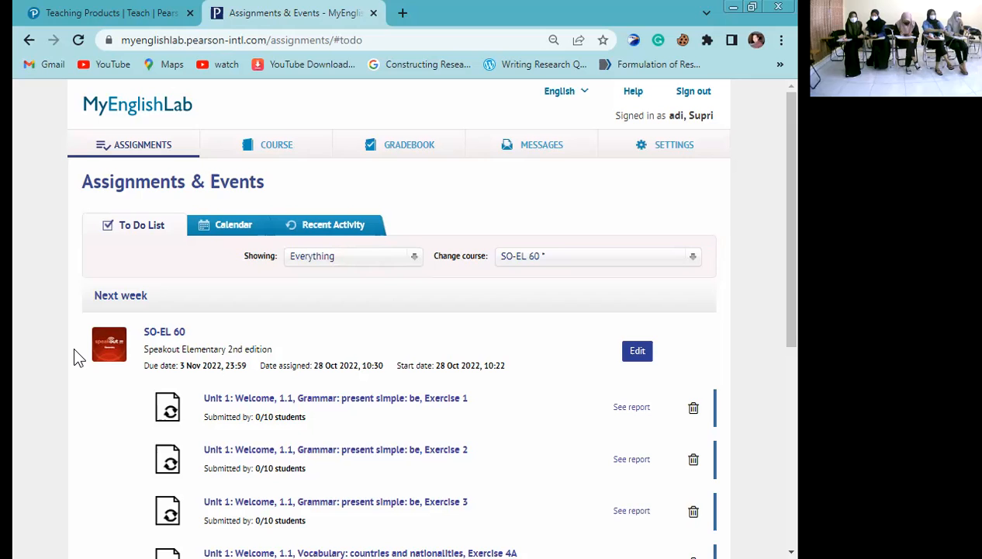
pyautogui.scroll(-1, 82, 349)
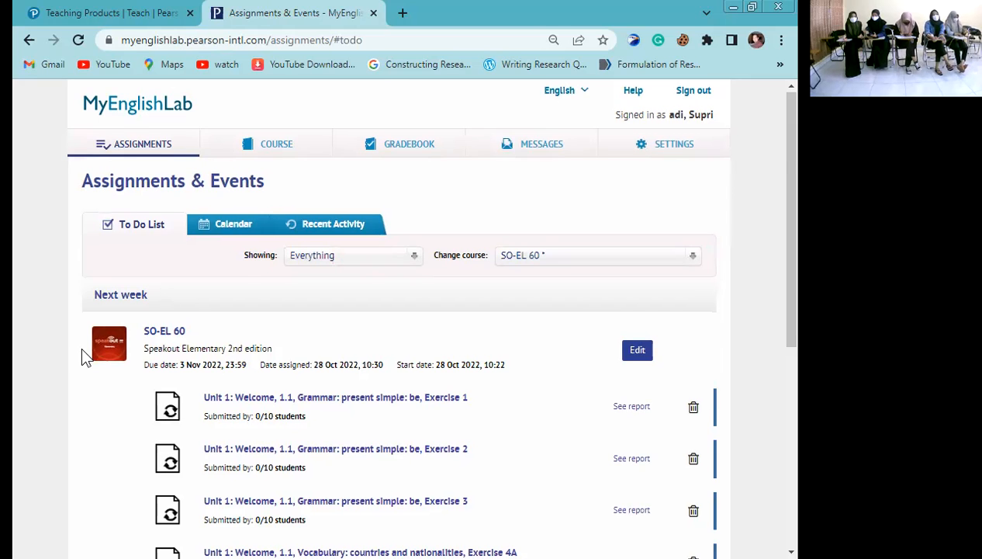
pyautogui.scroll(-2, 83, 356)
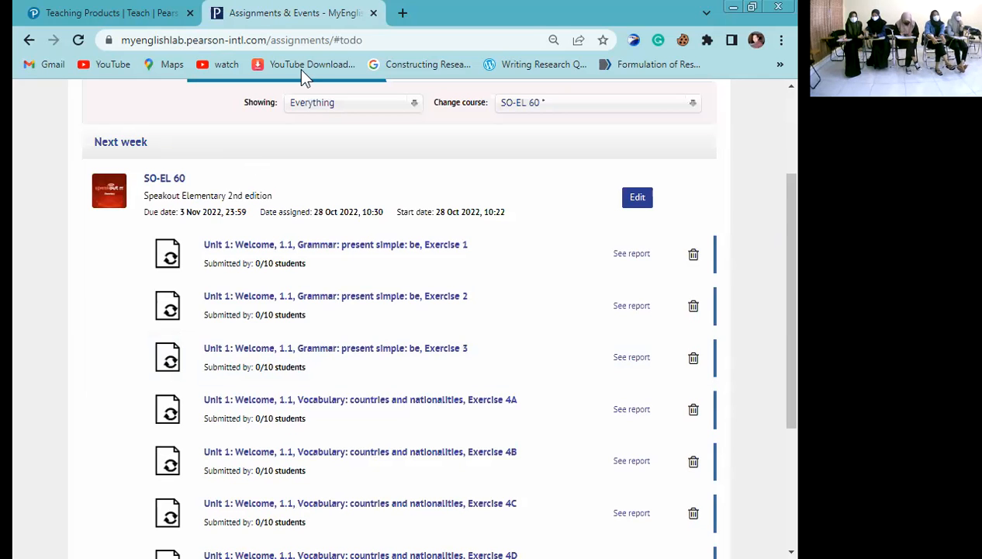
pyautogui.moveTo(87, 165)
pyautogui.mouseDown()
pyautogui.moveTo(138, 183)
pyautogui.moveTo(545, 225)
pyautogui.mouseUp()
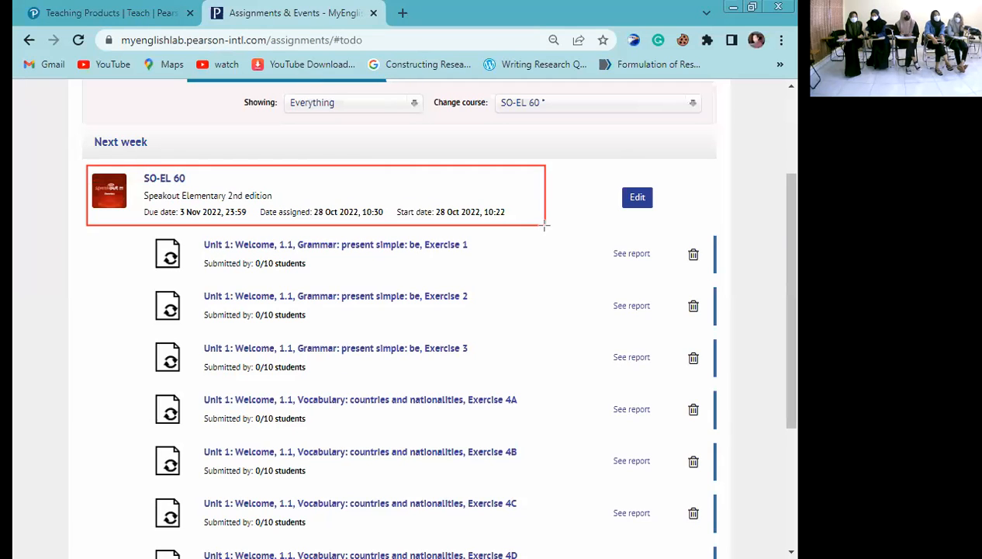
pyautogui.moveTo(136, 169); pyautogui.dragTo(190, 186)
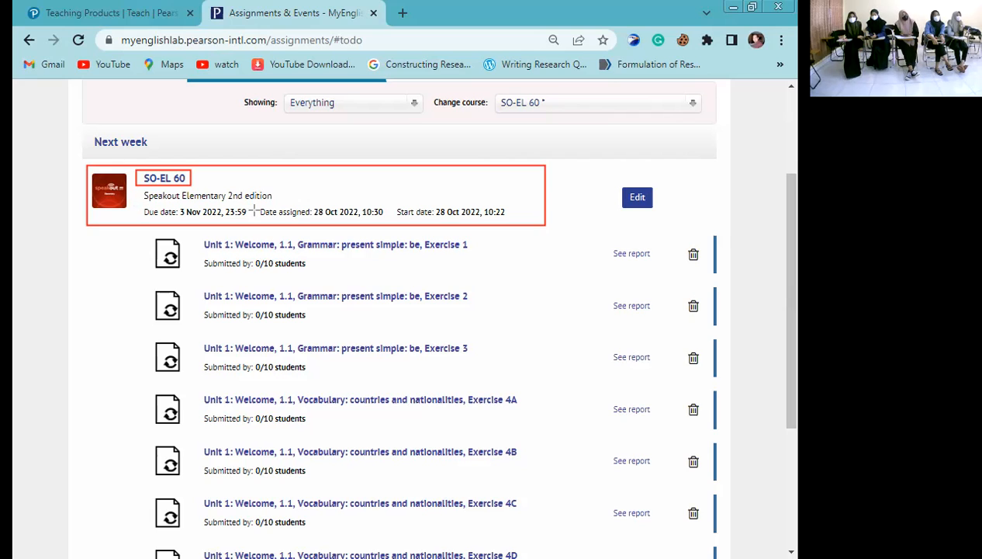
pyautogui.moveTo(258, 204); pyautogui.dragTo(387, 220)
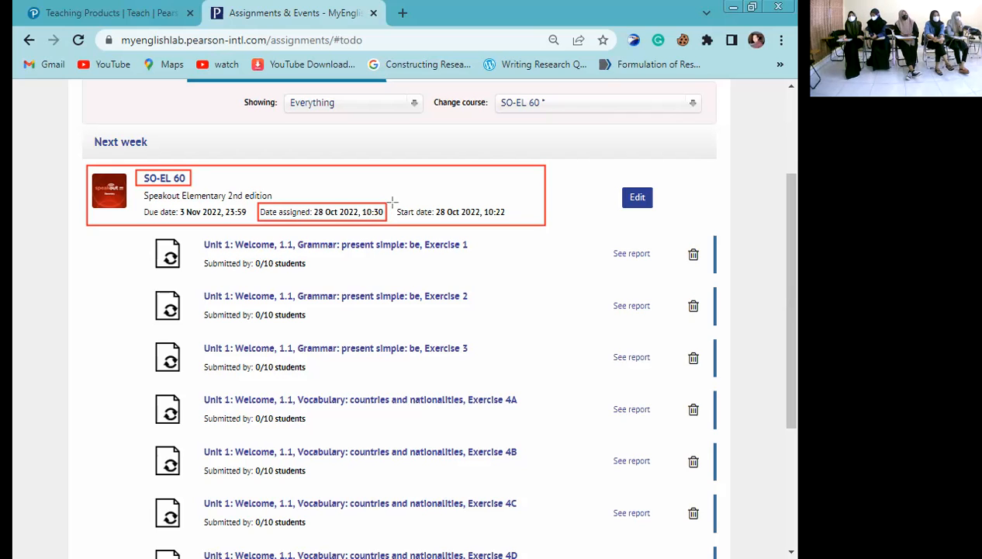
pyautogui.moveTo(393, 203)
pyautogui.mouseDown()
pyautogui.moveTo(431, 219)
pyautogui.moveTo(513, 222)
pyautogui.mouseUp()
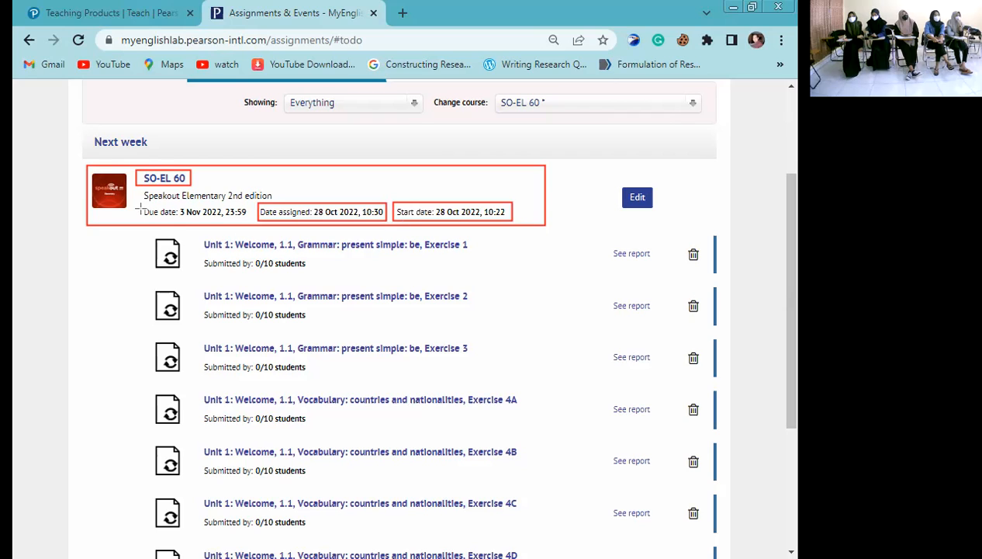
pyautogui.moveTo(143, 204); pyautogui.dragTo(255, 222)
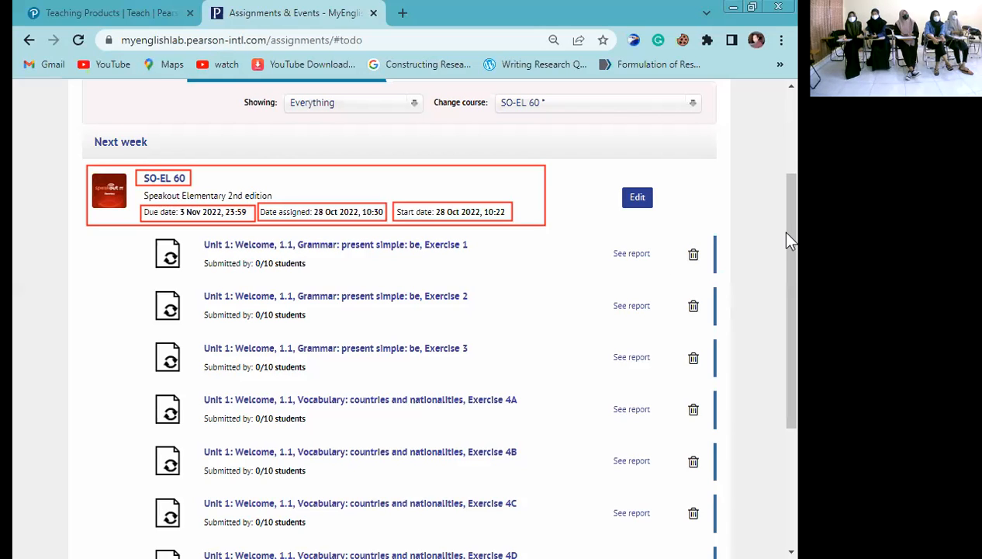
# - Look through the assigned Unit 1 exercises and outline the number of student submissions for Grammar Exercise 1
pyautogui.scroll(-1, 798, 264)
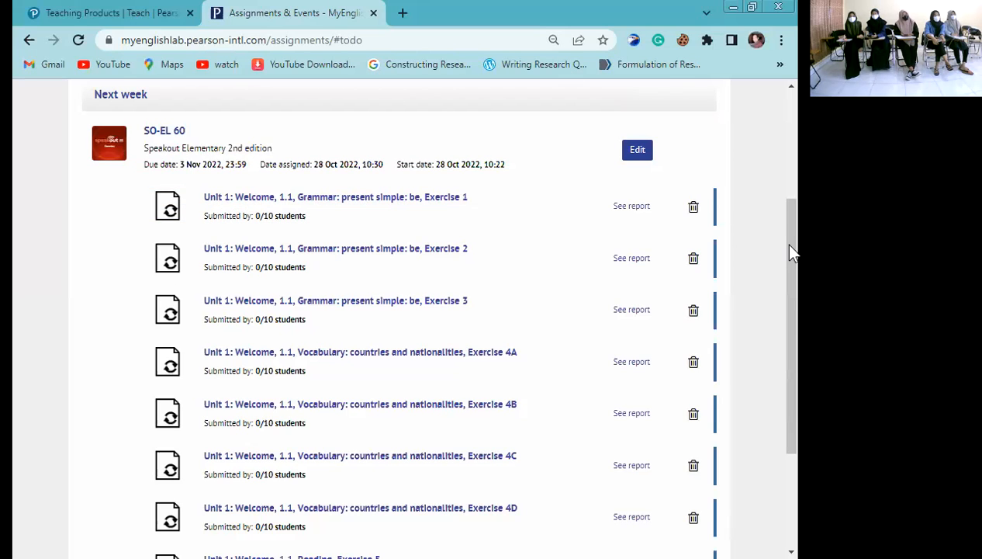
pyautogui.scroll(-1, 790, 250)
pyautogui.scroll(-3, 799, 326)
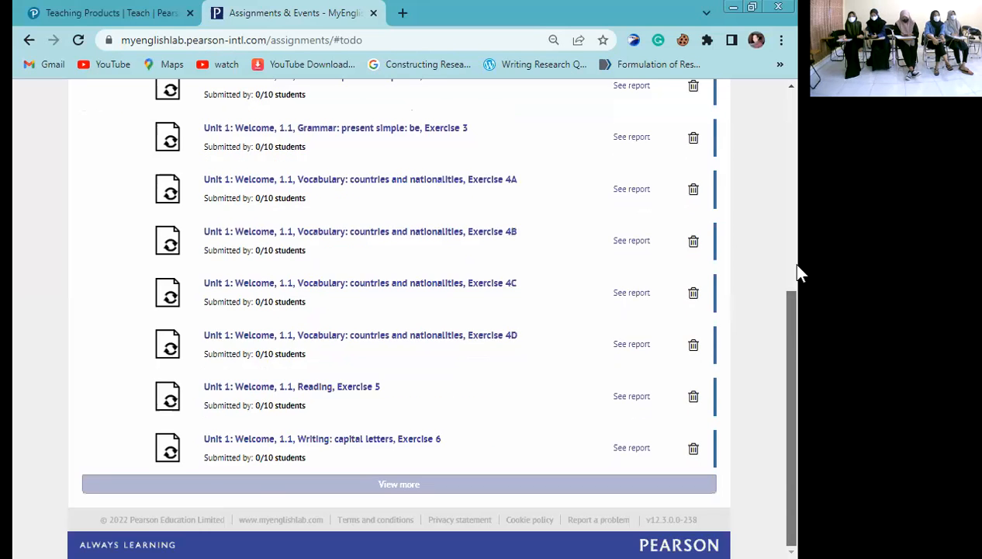
pyautogui.scroll(3, 798, 264)
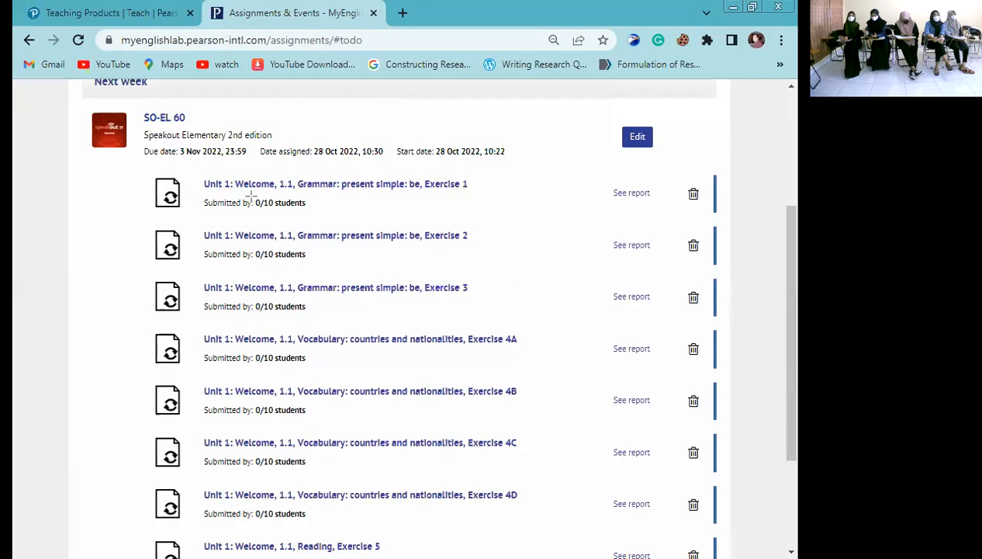
pyautogui.moveTo(204, 194); pyautogui.dragTo(313, 212)
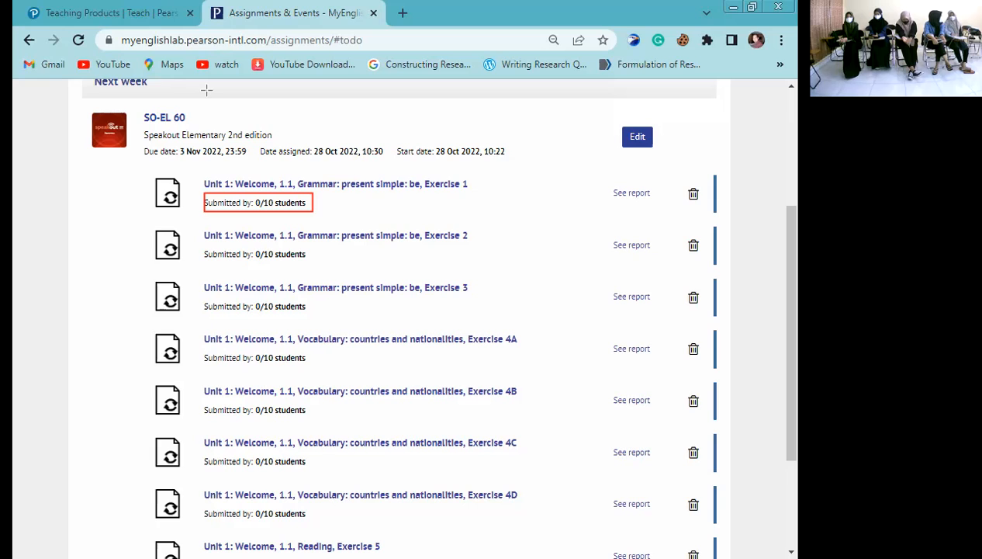
# - Open the report for Grammar Exercise 1, dismiss the reminder and examine the students' scores, grades and submission dates
pyautogui.click(632, 193)
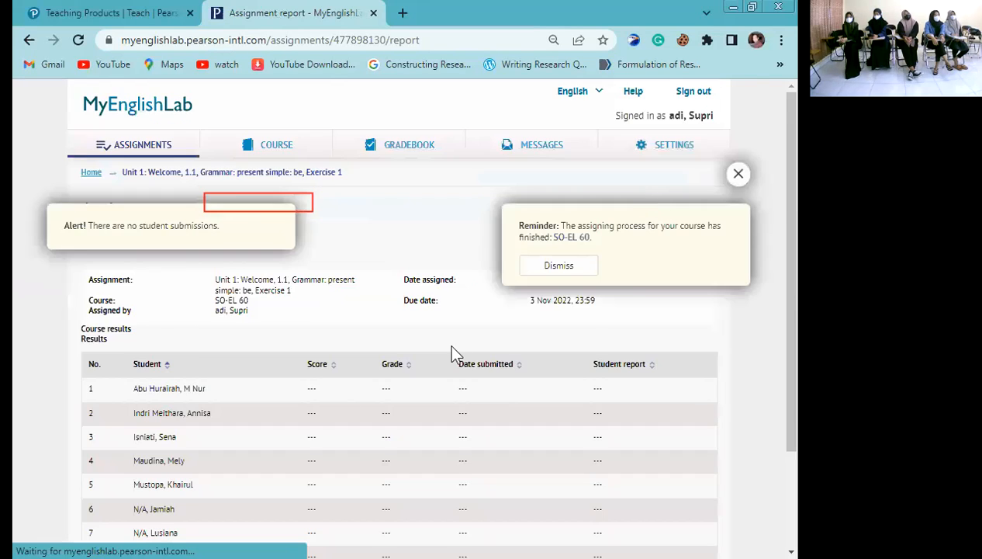
pyautogui.scroll(-2, 351, 388)
pyautogui.scroll(1, 232, 384)
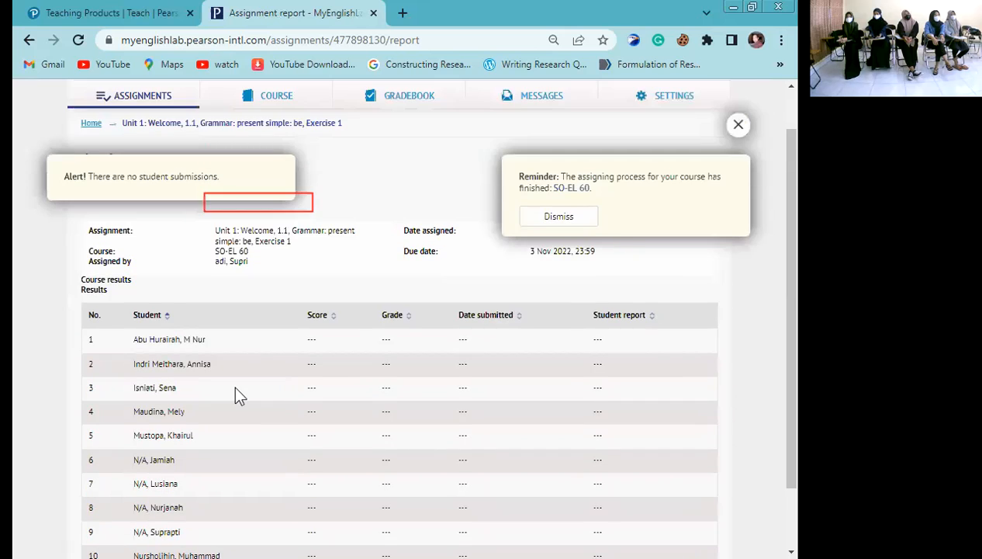
pyautogui.scroll(-2, 173, 336)
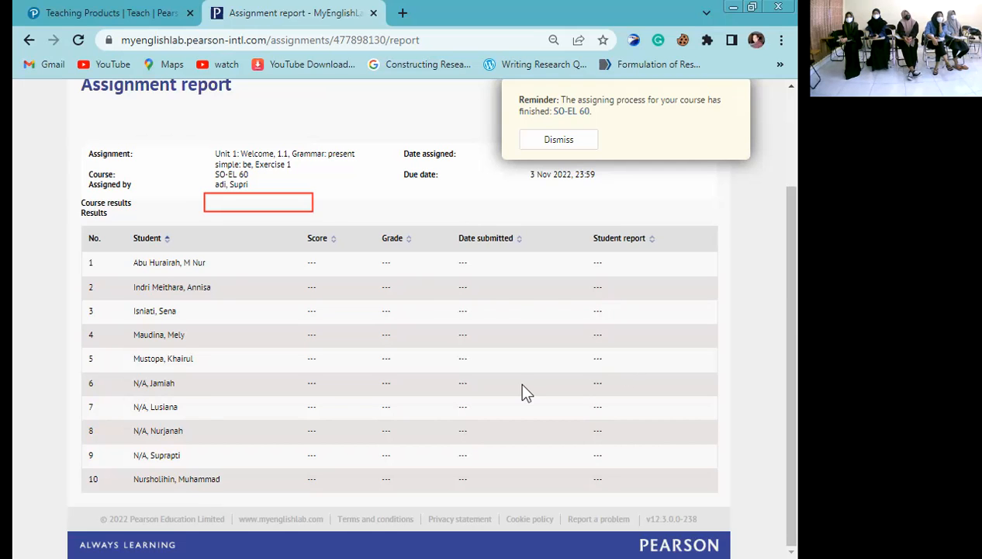
pyautogui.scroll(2, 522, 391)
pyautogui.click(738, 174)
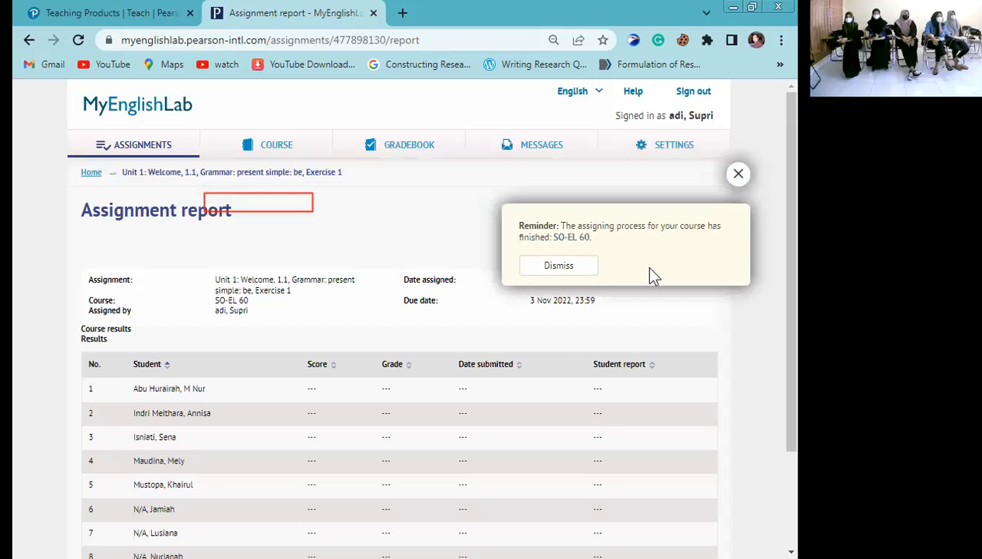
pyautogui.scroll(-2, 566, 359)
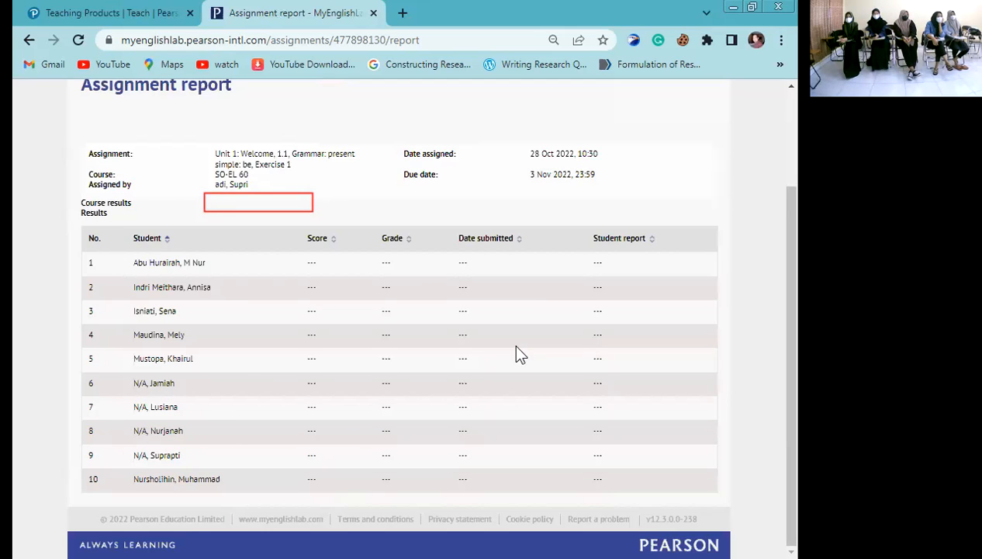
pyautogui.scroll(2, 515, 351)
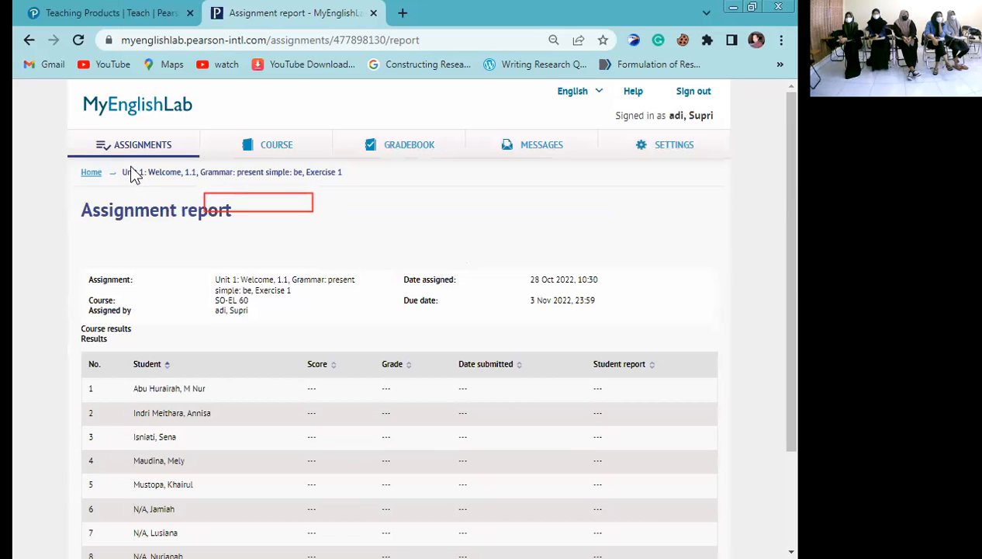
# - Return to the assignments overview, dismiss the reminder and review the sent SO-EL 60 assignment under Recent Activity
pyautogui.click(35, 45)
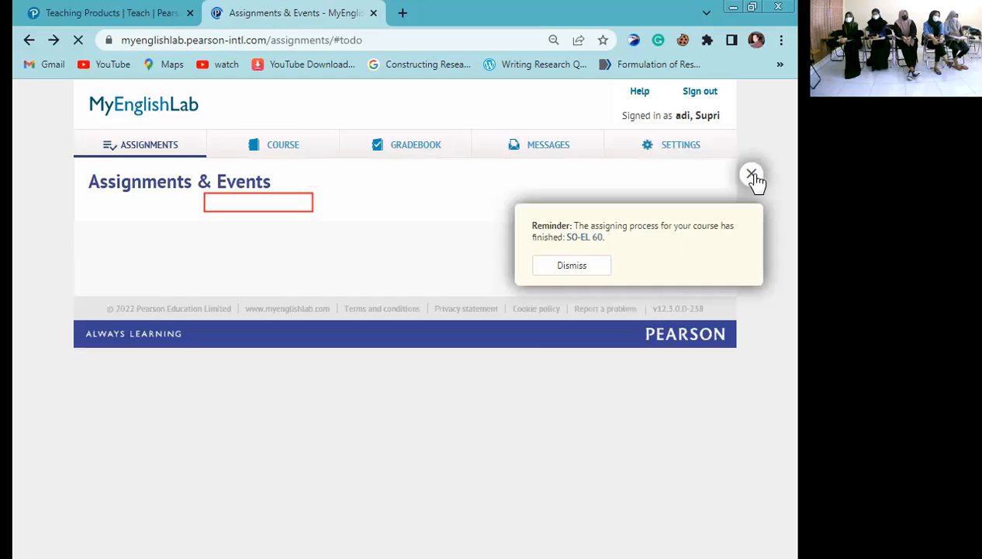
pyautogui.click(752, 175)
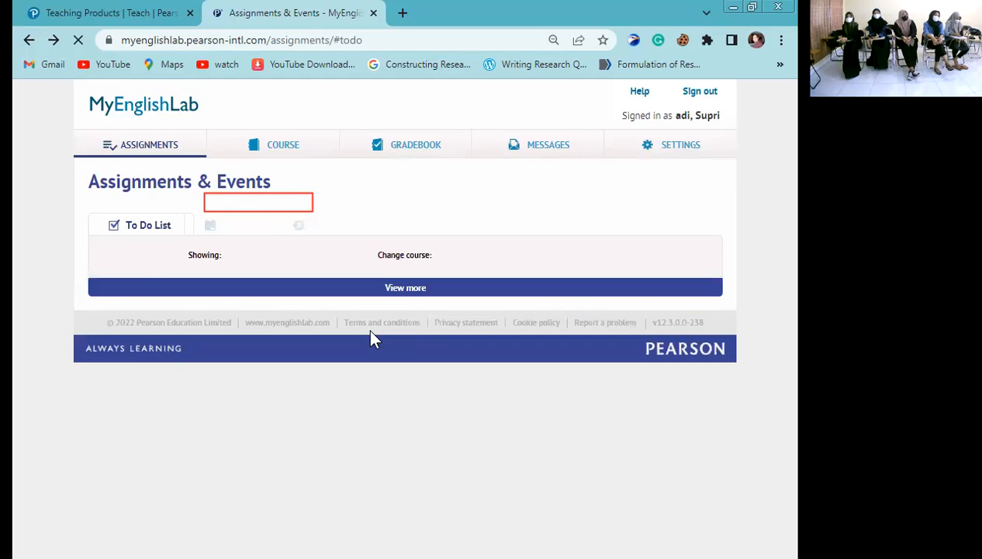
pyautogui.scroll(-1, 603, 308)
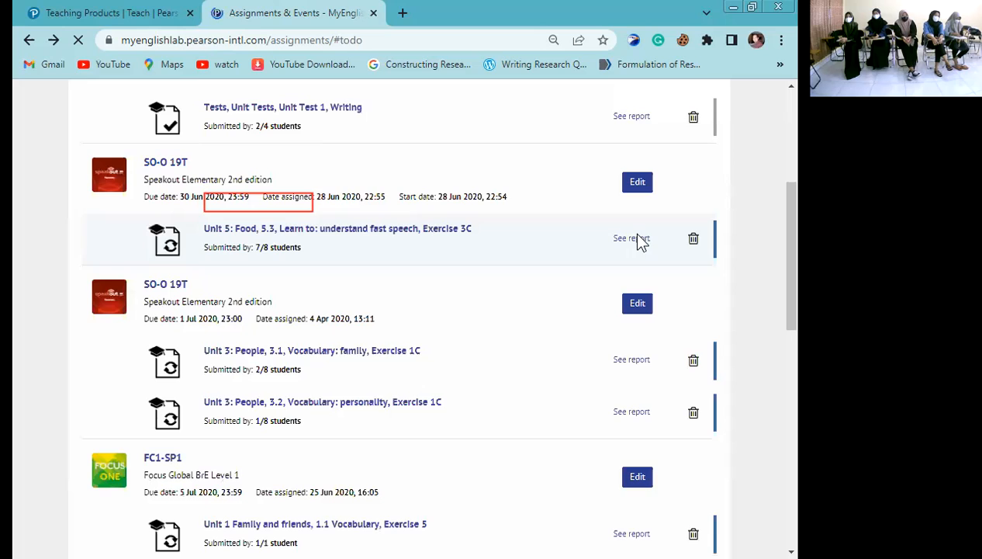
pyautogui.scroll(4, 432, 396)
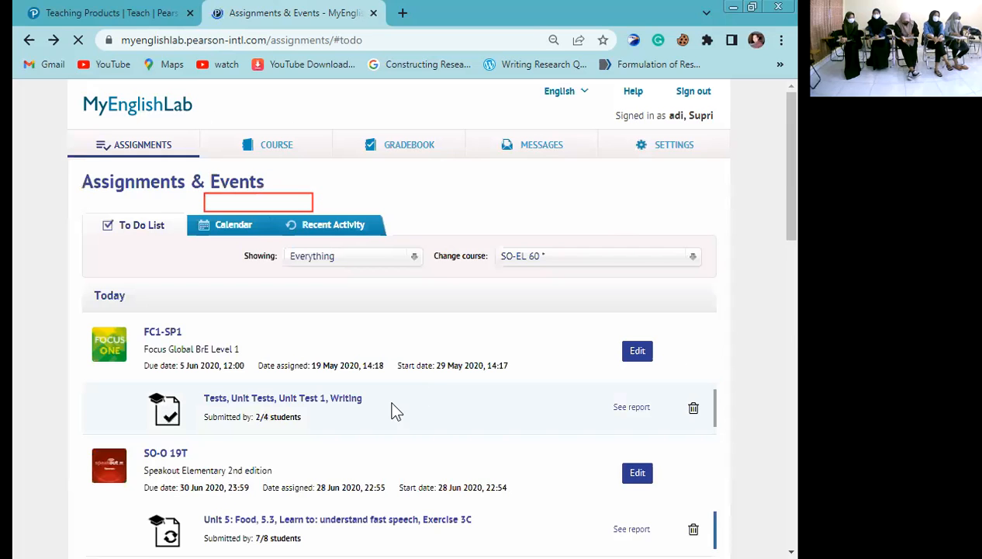
pyautogui.click(339, 239)
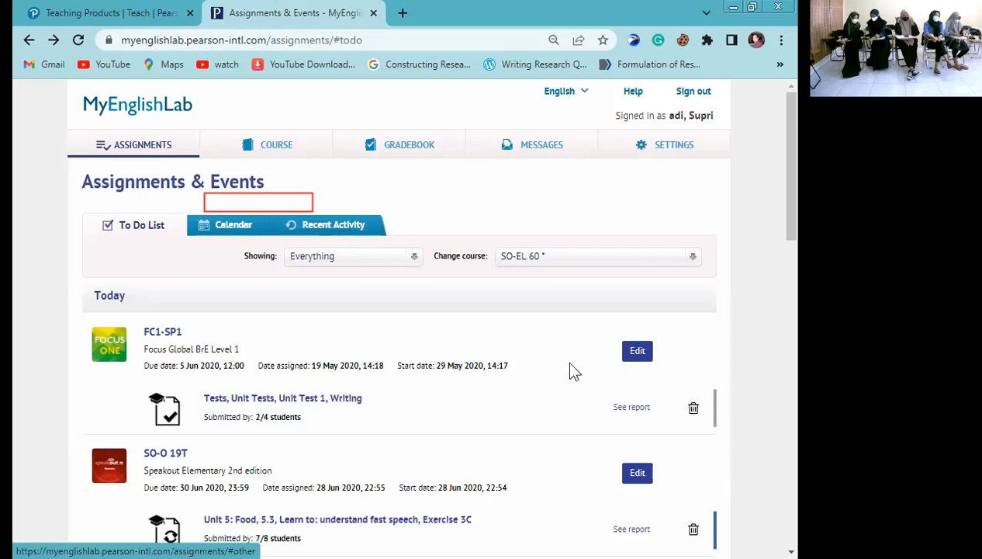
pyautogui.scroll(-3, 543, 342)
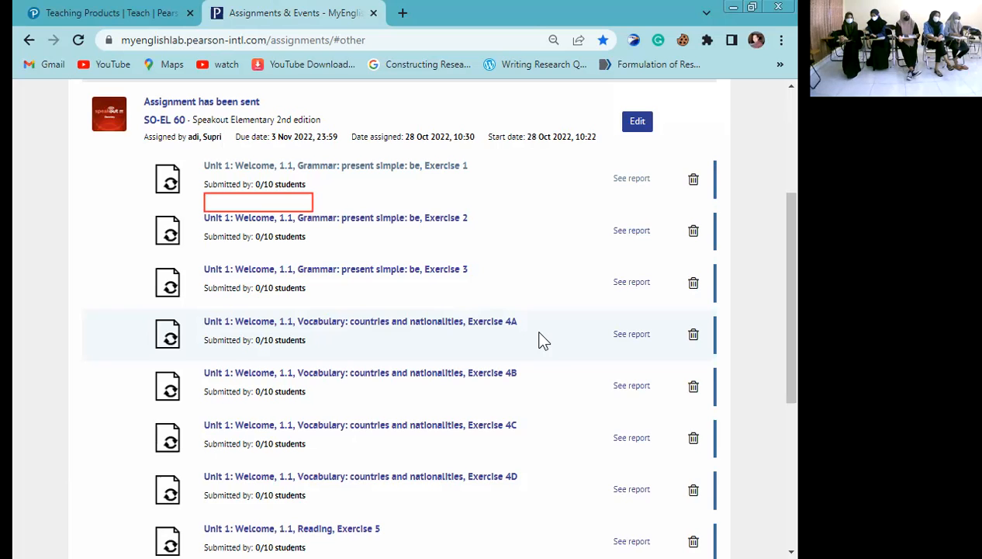
pyautogui.scroll(2, 544, 341)
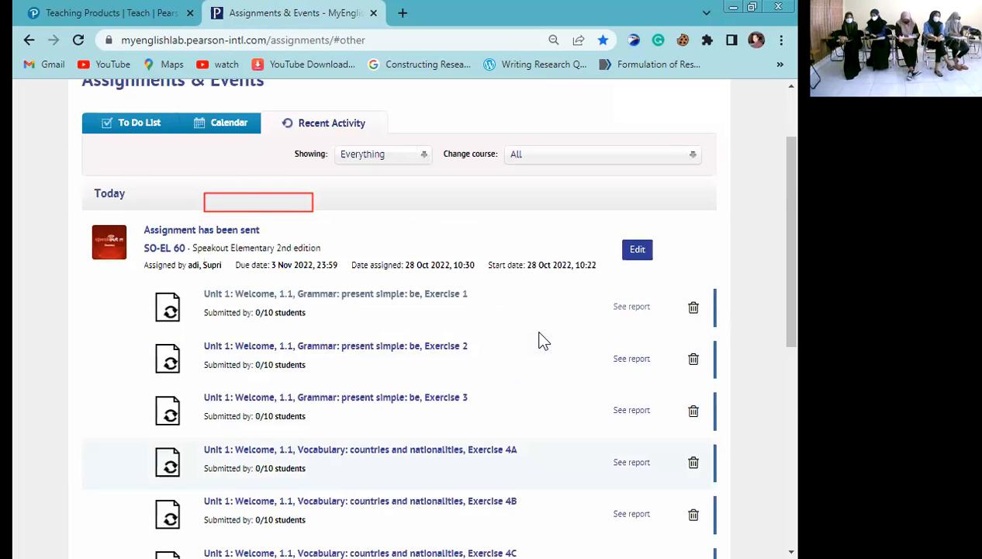
pyautogui.scroll(2, 543, 341)
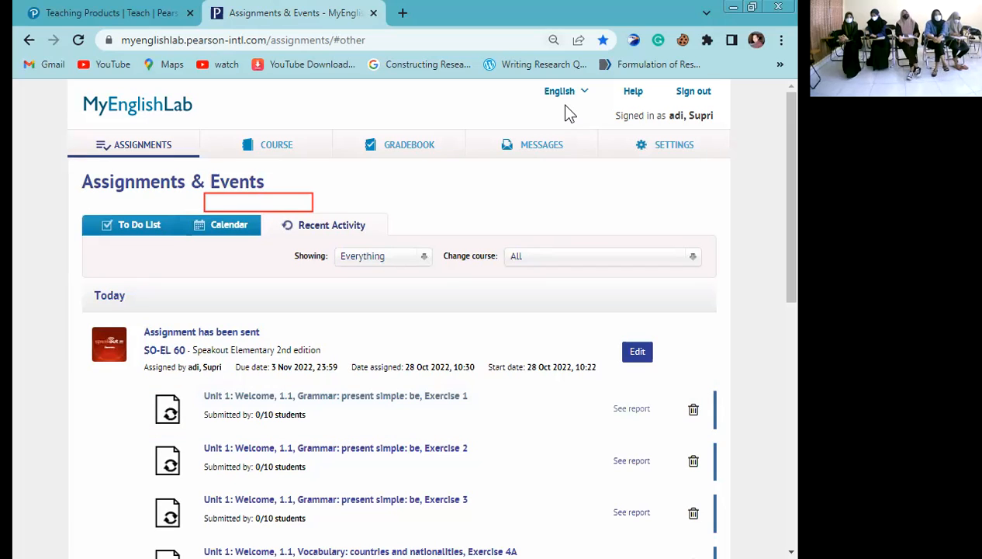
# - Open the gradebook to view the SO-EL 60 students' assignment data
pyautogui.click(409, 145)
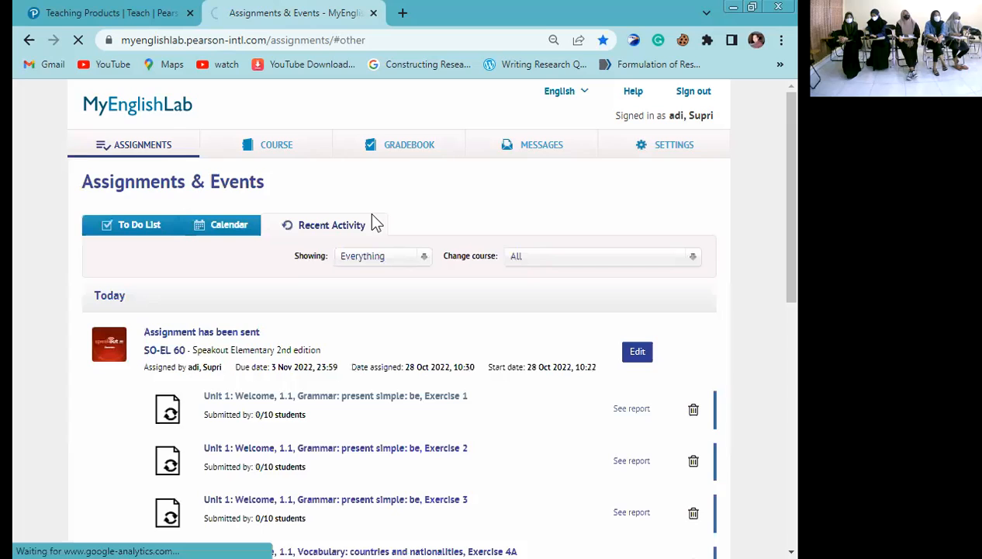
pyautogui.click(414, 153)
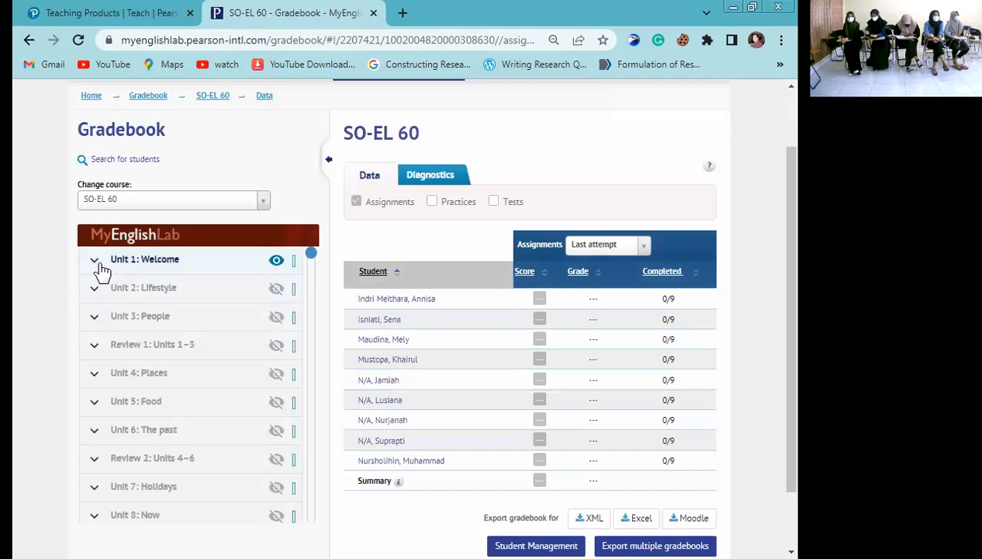
# - Open the Unit 1: Welcome data in the gradebook and examine the students' scores, grades and completed assignment counts
pyautogui.click(147, 268)
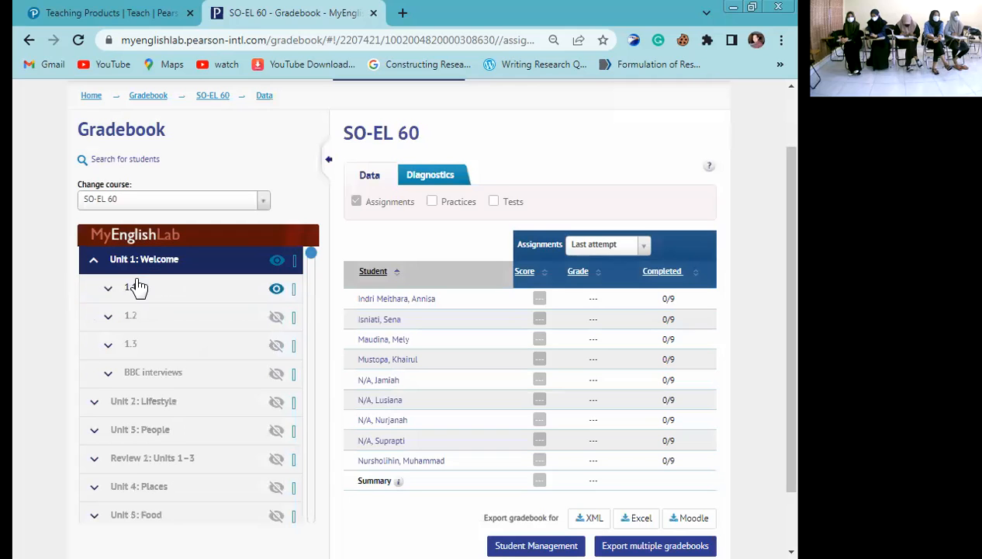
pyautogui.click(93, 259)
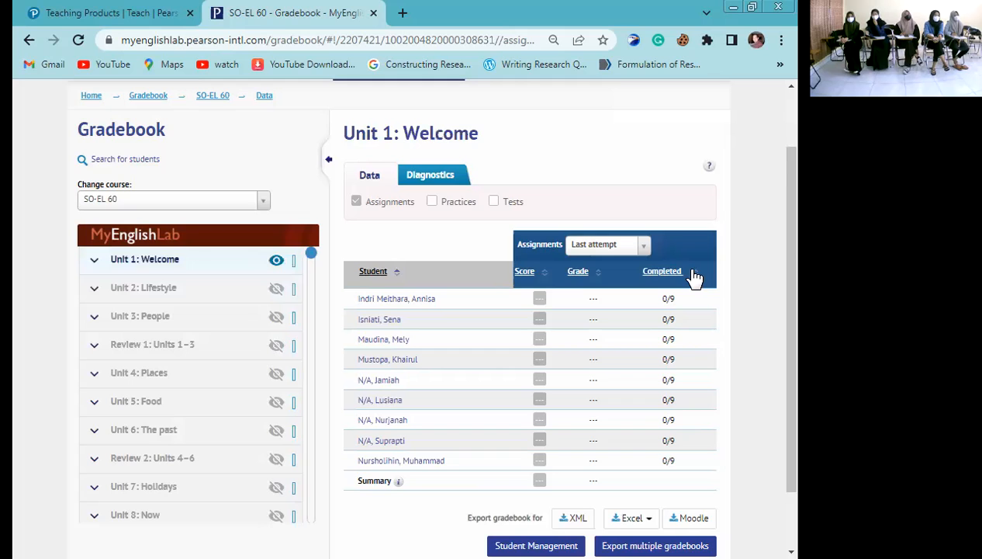
pyautogui.scroll(-1, 580, 266)
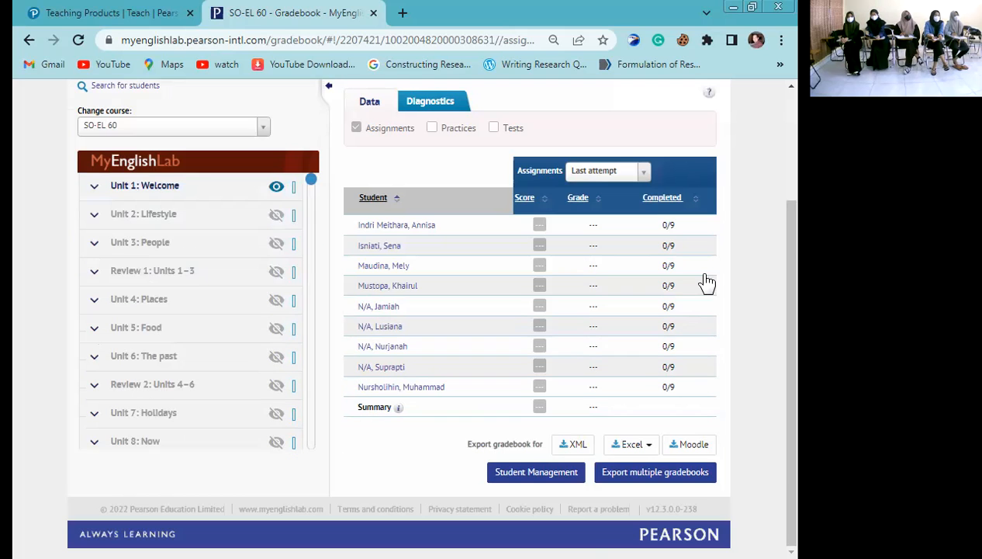
pyautogui.scroll(1, 675, 190)
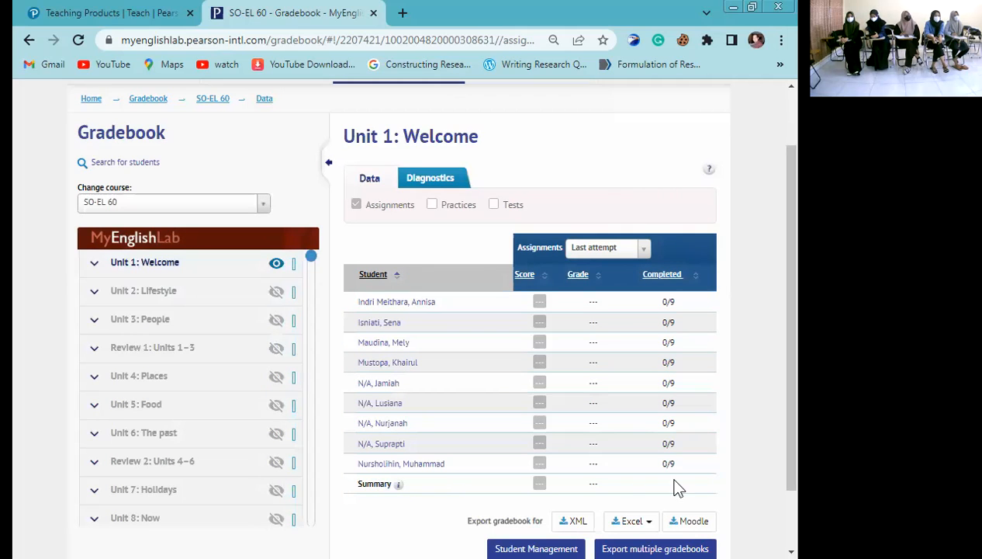
pyautogui.moveTo(677, 305); pyautogui.dragTo(658, 304)
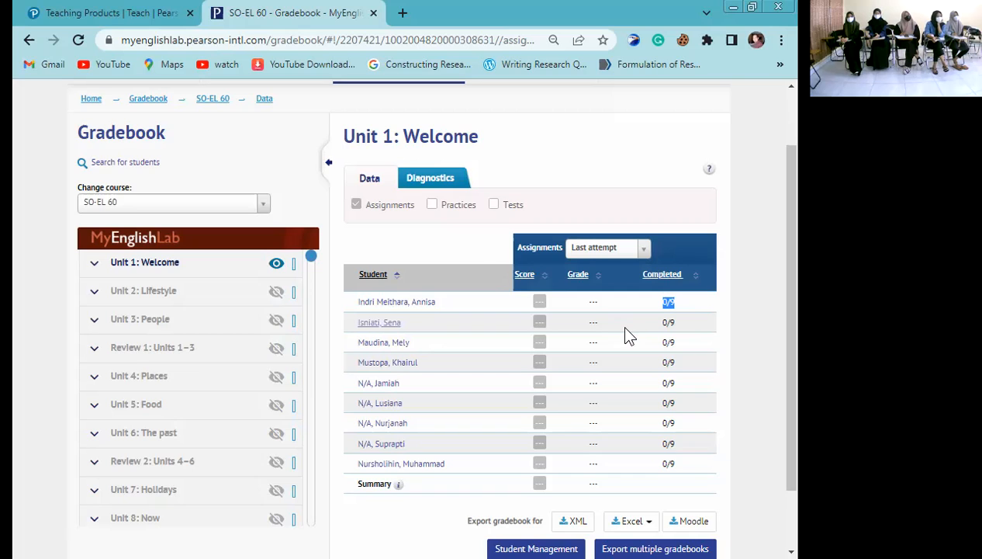
pyautogui.click(664, 324)
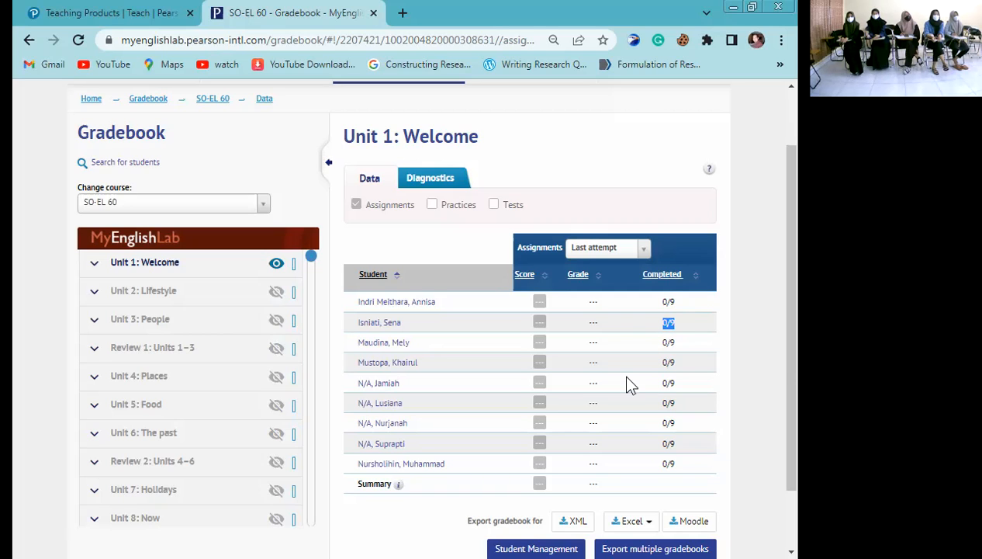
pyautogui.click(772, 355)
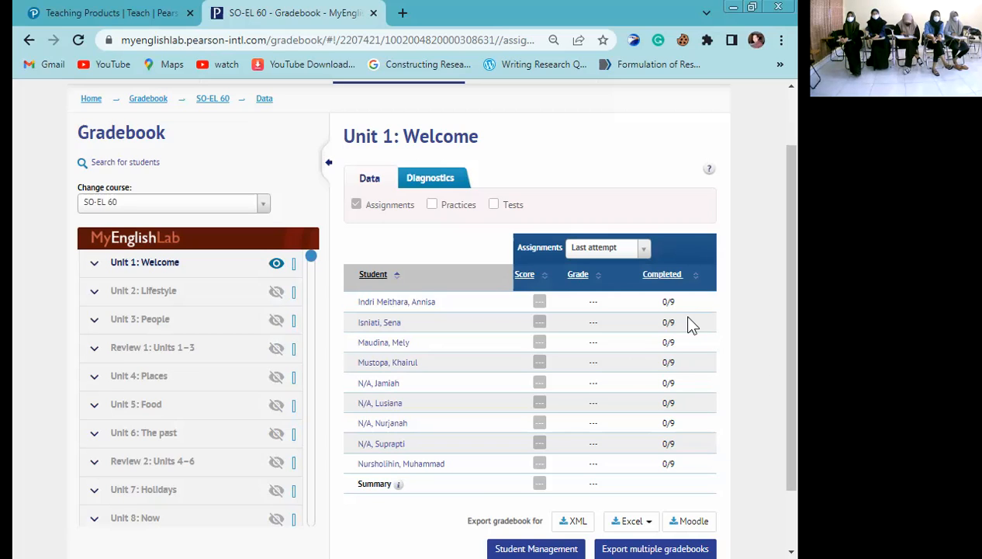
pyautogui.scroll(-1, 668, 347)
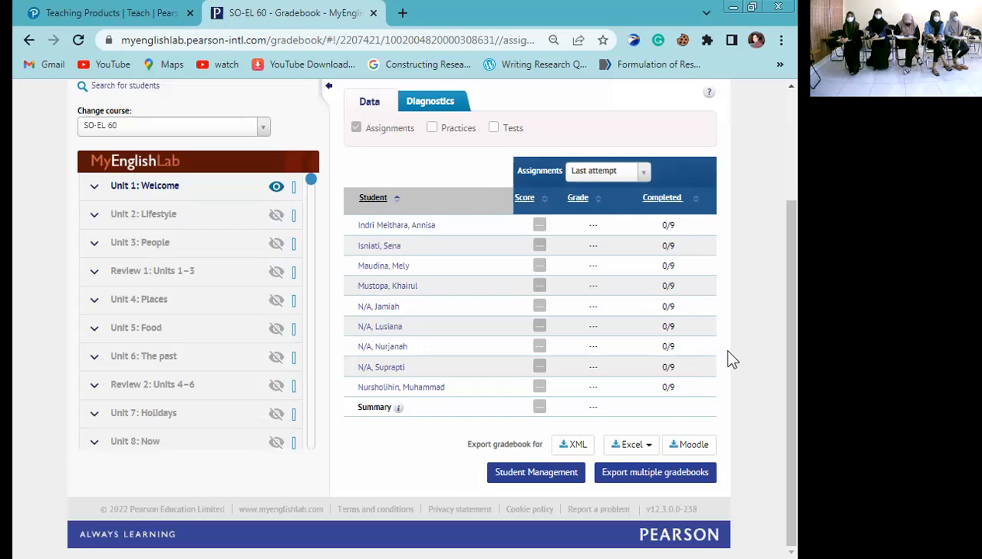
pyautogui.scroll(1, 730, 358)
pyautogui.scroll(1, 733, 359)
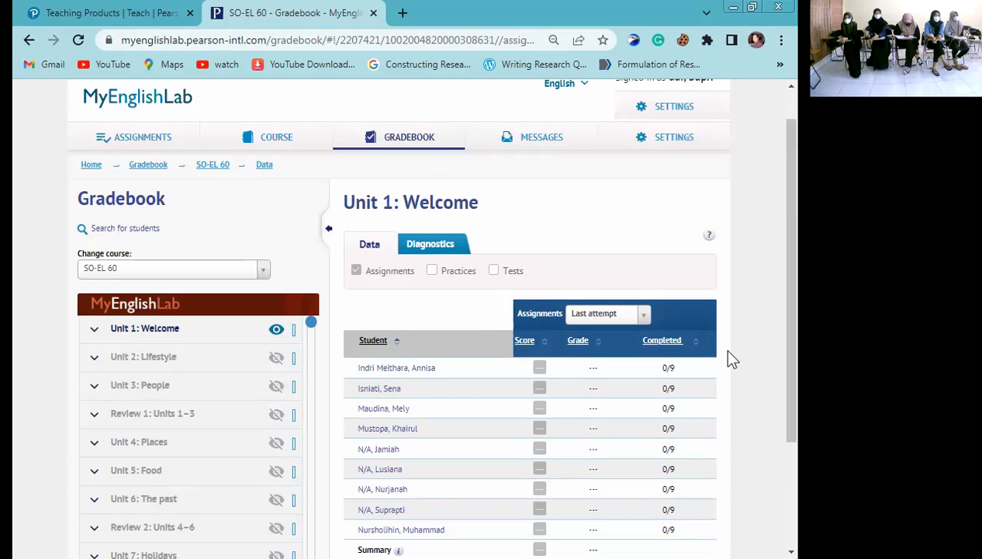
pyautogui.scroll(-1, 734, 358)
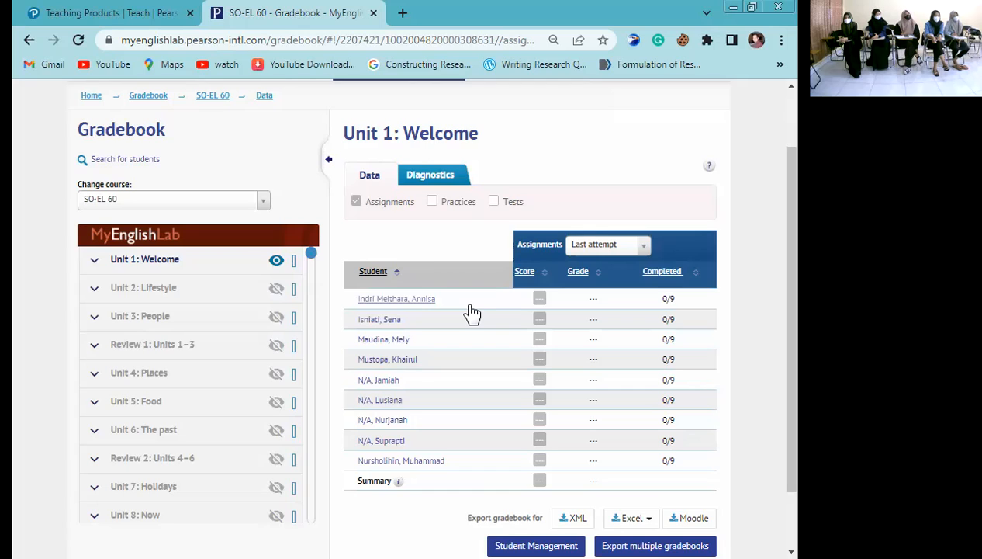
# - Add the Practices data to the Unit 1 gradebook table and examine the students' completed practice counts
pyautogui.click(448, 210)
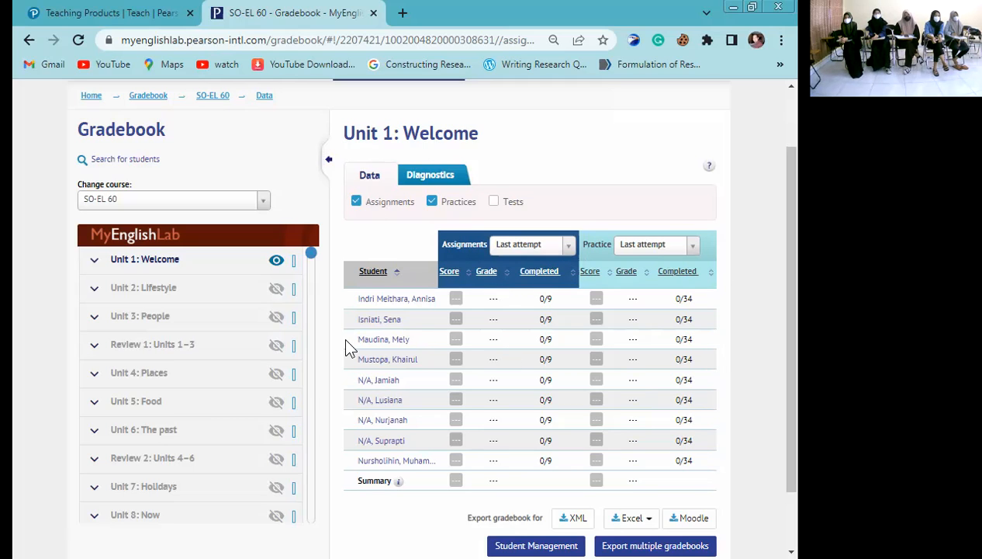
pyautogui.click(398, 263)
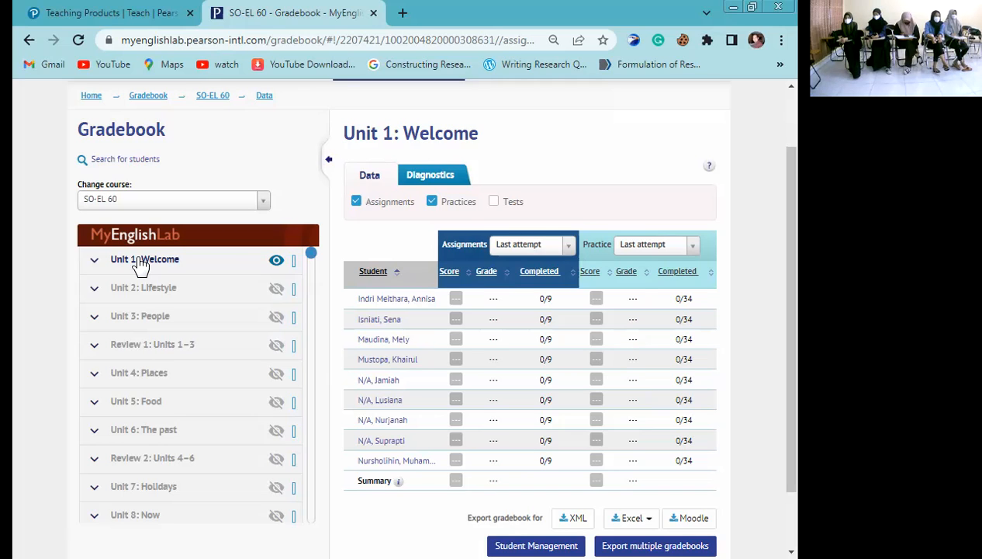
pyautogui.moveTo(669, 298); pyautogui.dragTo(692, 298)
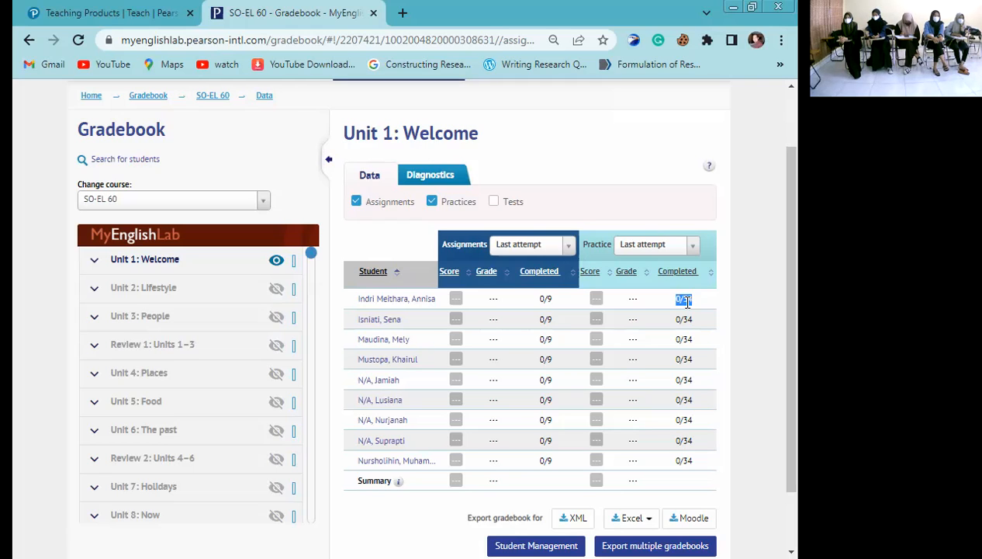
pyautogui.scroll(-1, 687, 302)
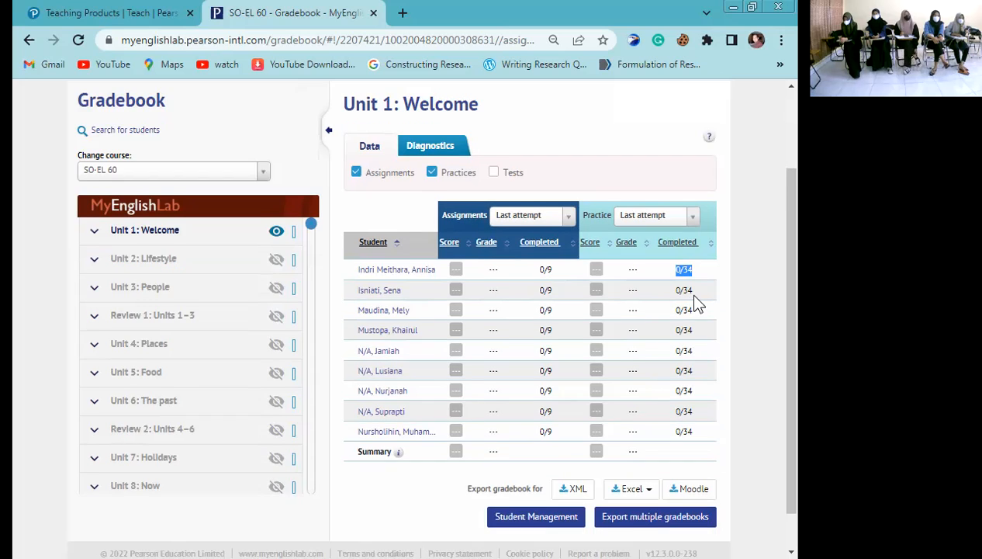
pyautogui.scroll(-1, 694, 304)
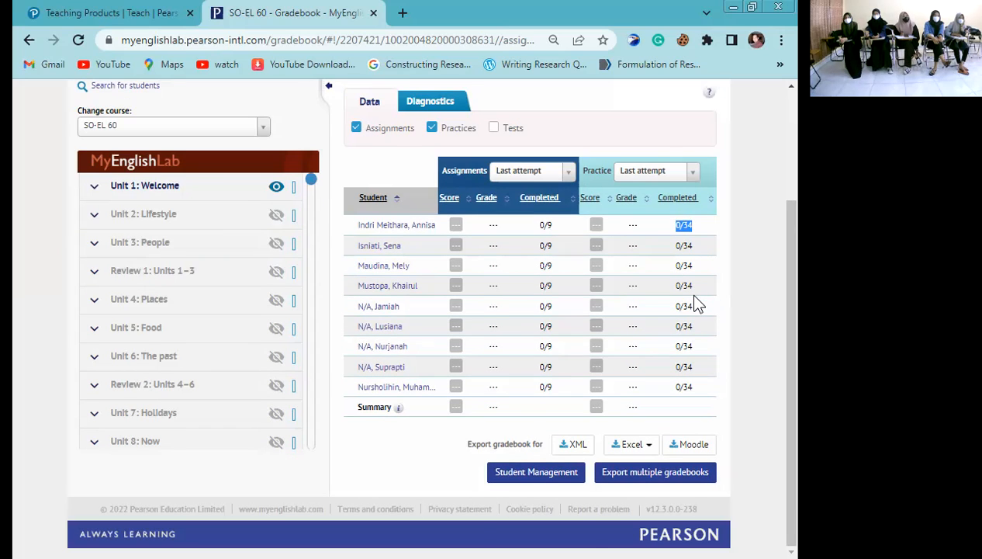
pyautogui.scroll(2, 696, 304)
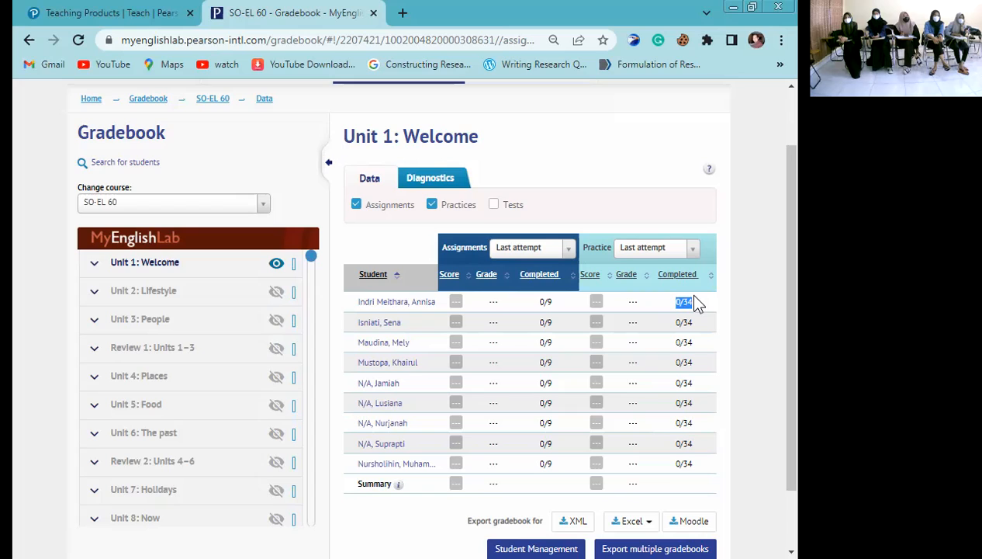
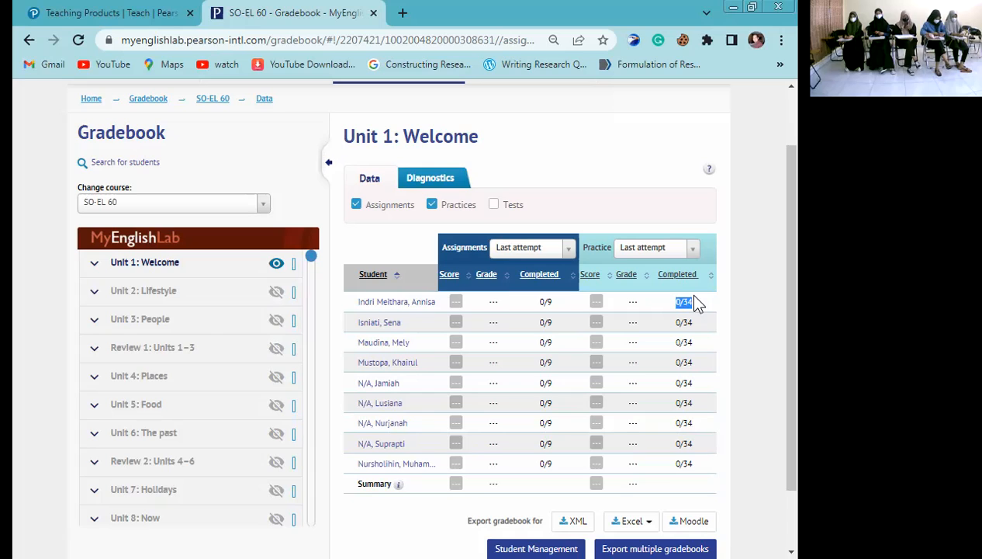
# - Display Tests data beside Assignments in place of Practices for Unit 1 and look through the students' results
pyautogui.click(494, 205)
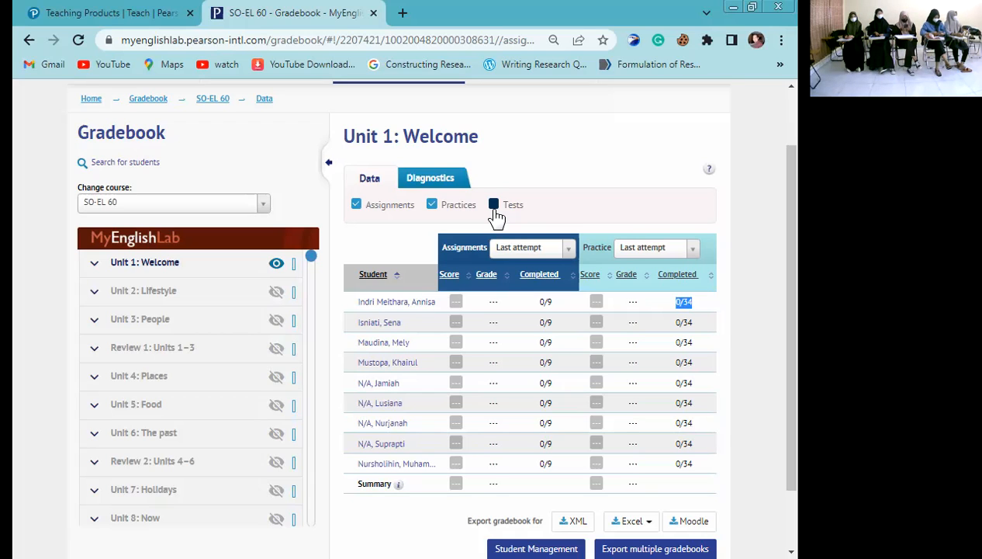
pyautogui.click(439, 211)
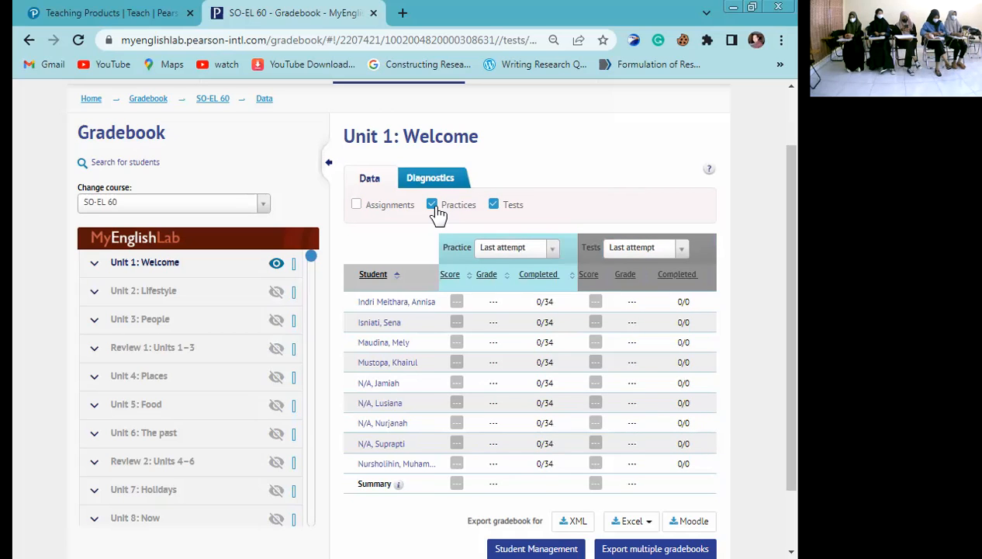
pyautogui.click(395, 209)
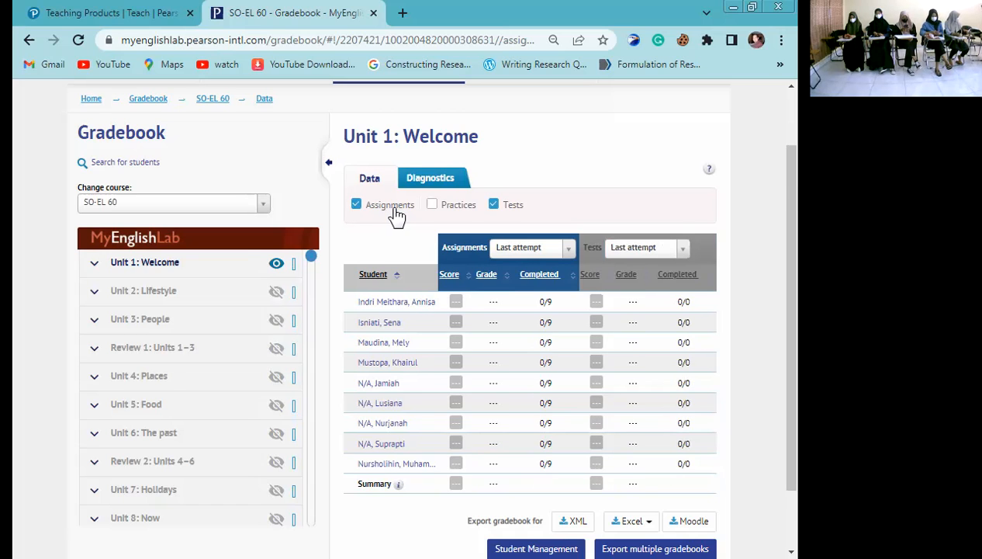
pyautogui.scroll(-2, 548, 247)
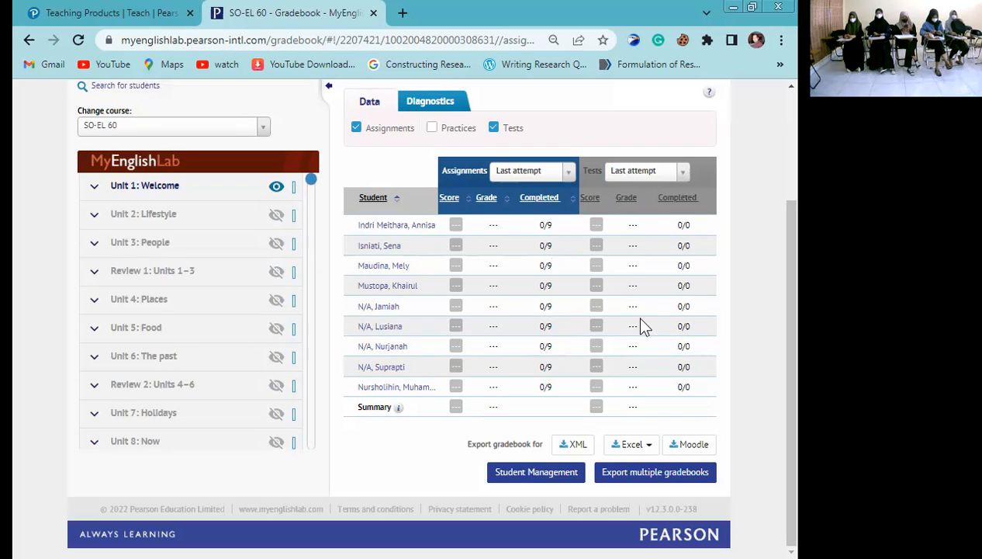
pyautogui.scroll(2, 644, 310)
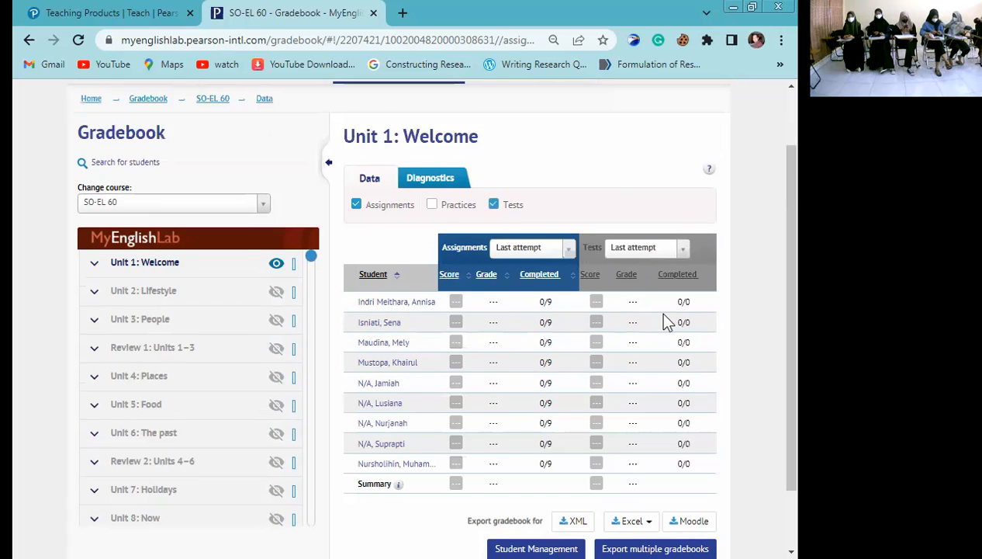
pyautogui.scroll(-2, 666, 321)
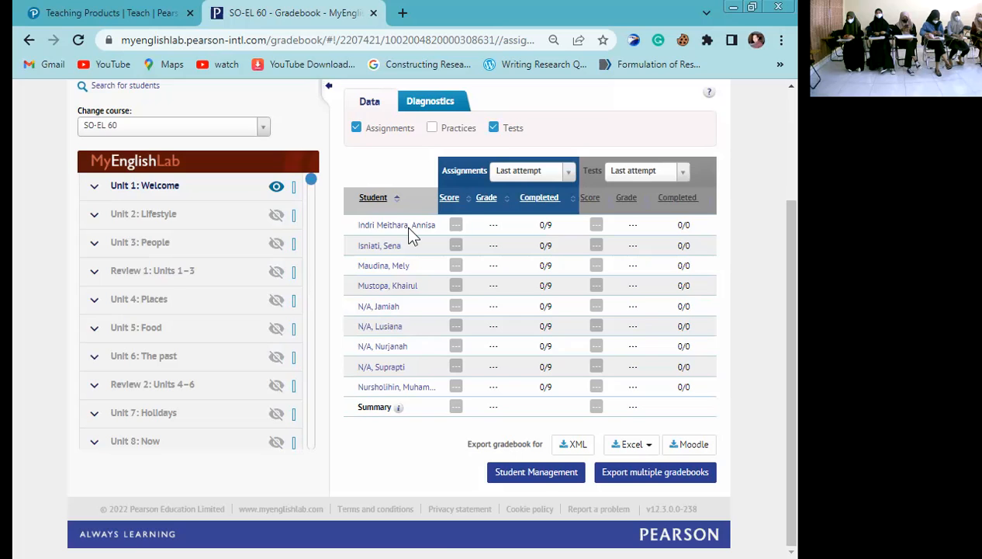
pyautogui.scroll(3, 404, 225)
pyautogui.scroll(-2, 390, 243)
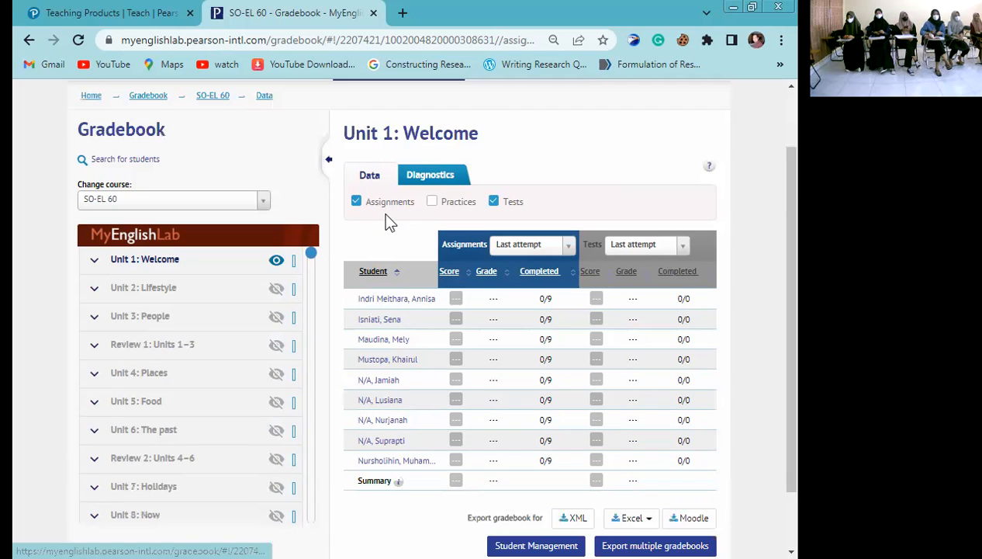
pyautogui.scroll(-2, 446, 192)
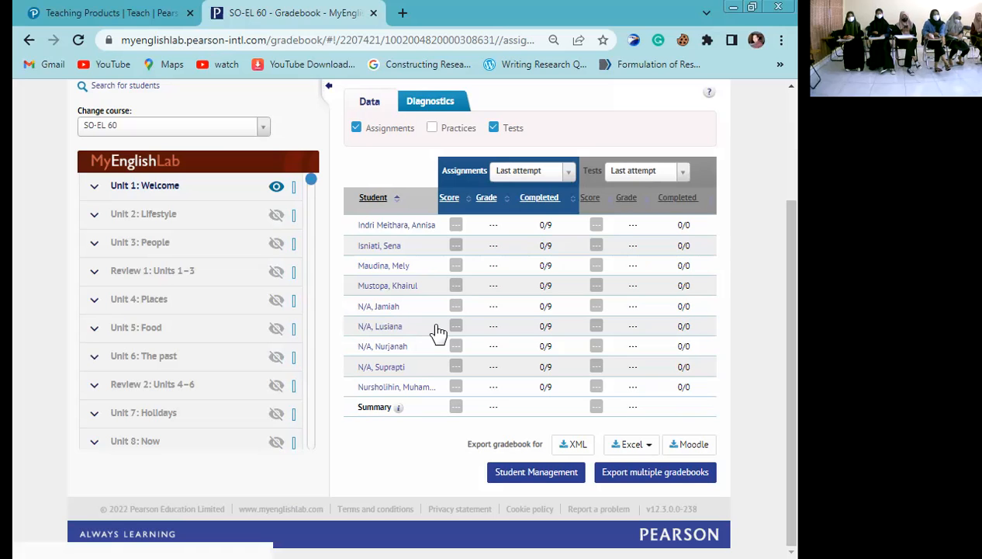
# - Hide the Tests data, view Practices and Tests one at a time beside Assignments, and return to Assignments only
pyautogui.click(494, 127)
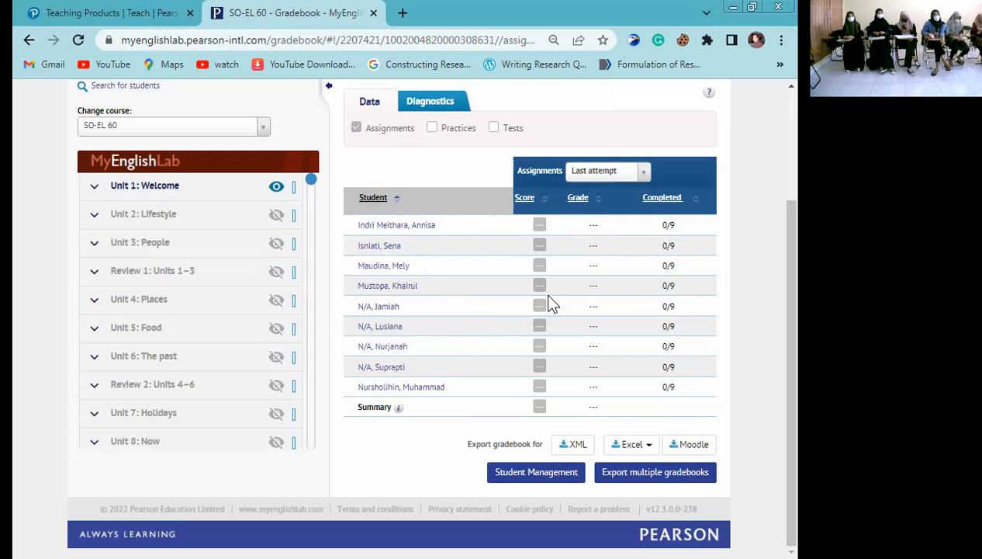
pyautogui.click(454, 132)
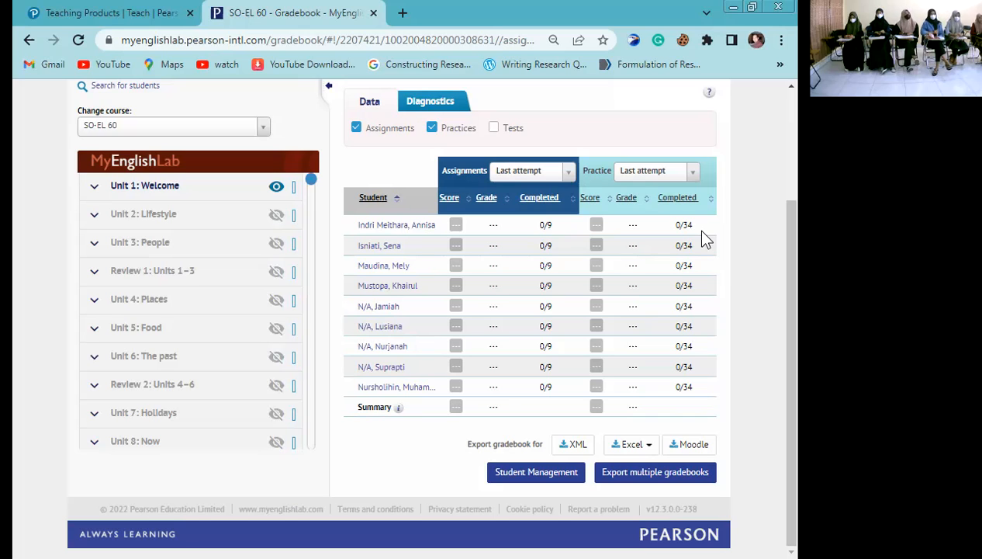
pyautogui.click(452, 134)
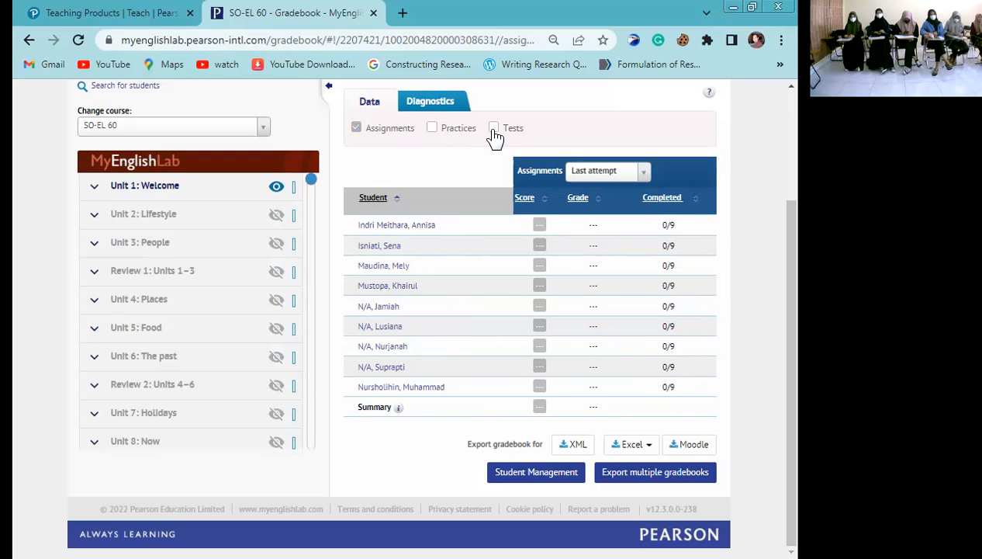
pyautogui.click(493, 131)
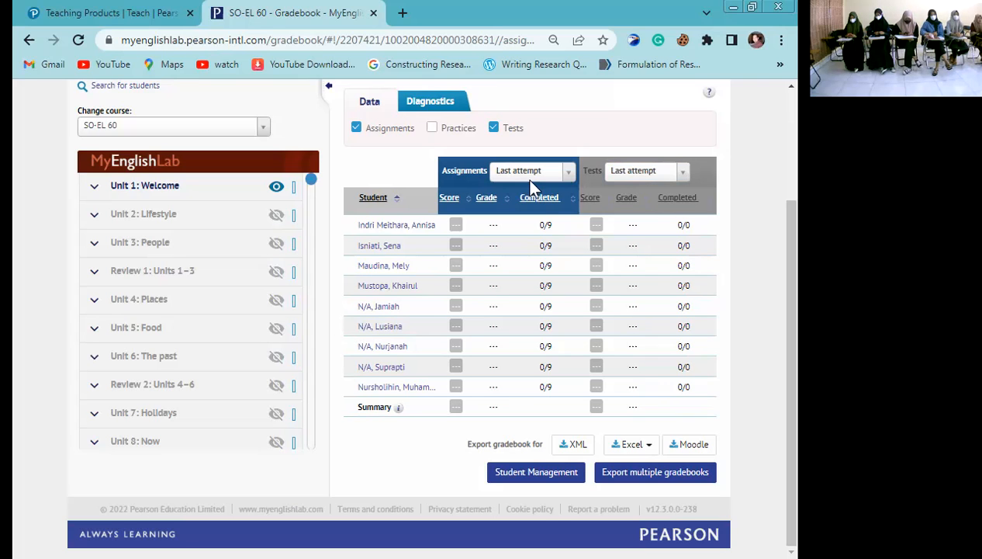
pyautogui.click(494, 128)
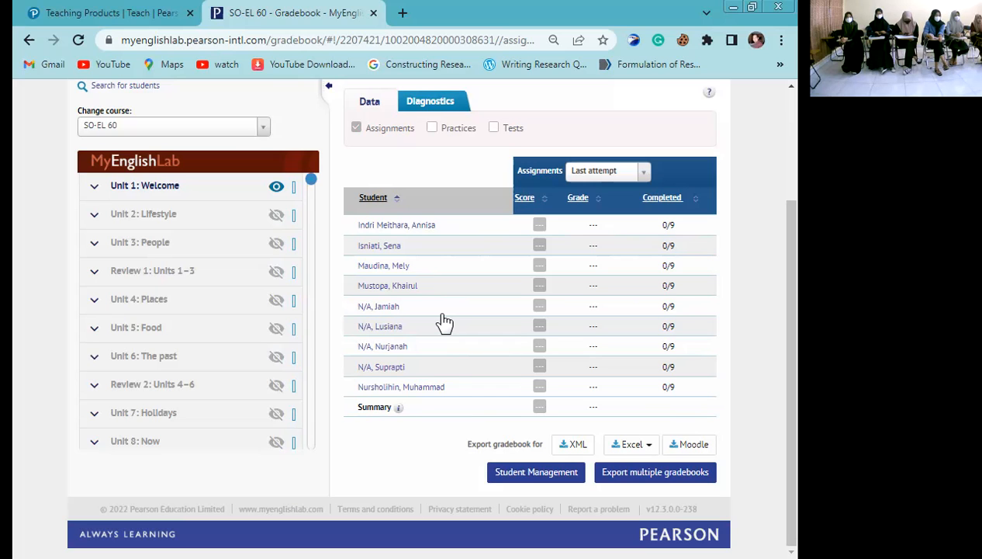
# - Expand Unit 1: Welcome in the course contents to view its sections, and collapse it again
pyautogui.scroll(1, 445, 322)
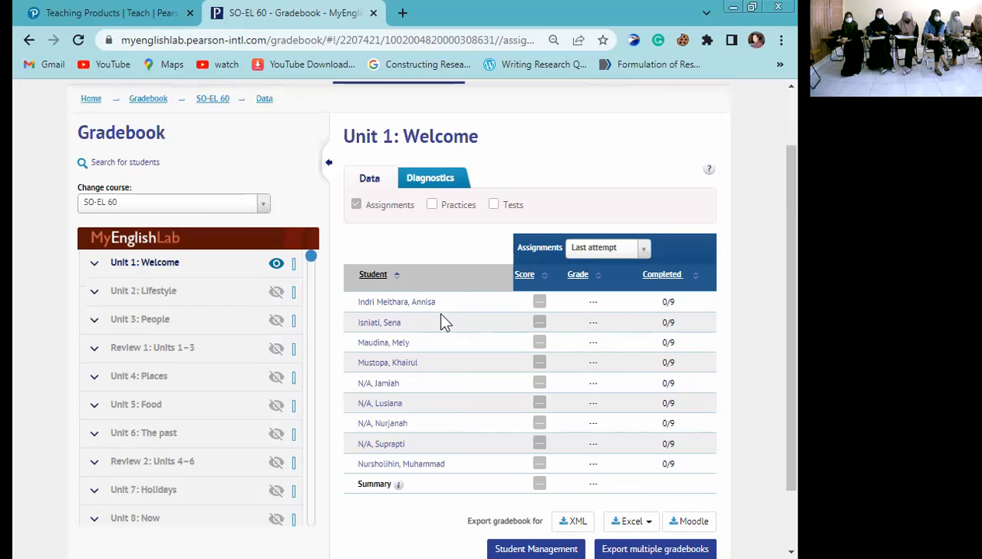
pyautogui.scroll(-1, 324, 344)
pyautogui.scroll(2, 232, 351)
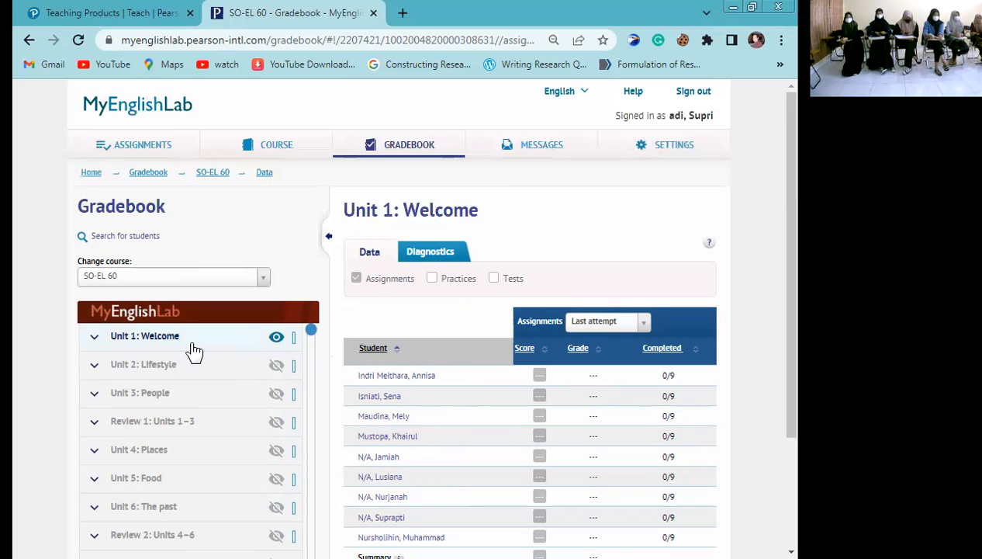
pyautogui.click(194, 350)
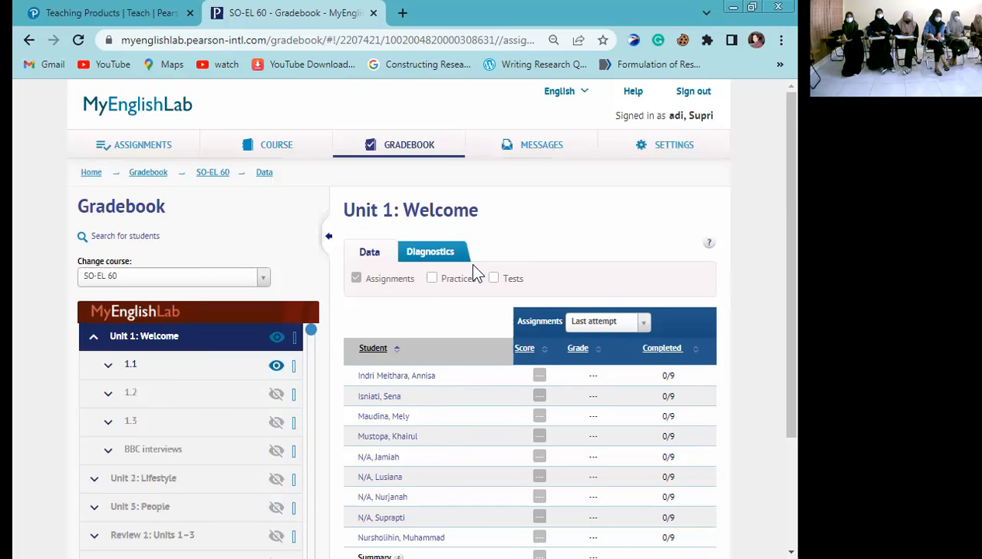
pyautogui.scroll(-2, 168, 277)
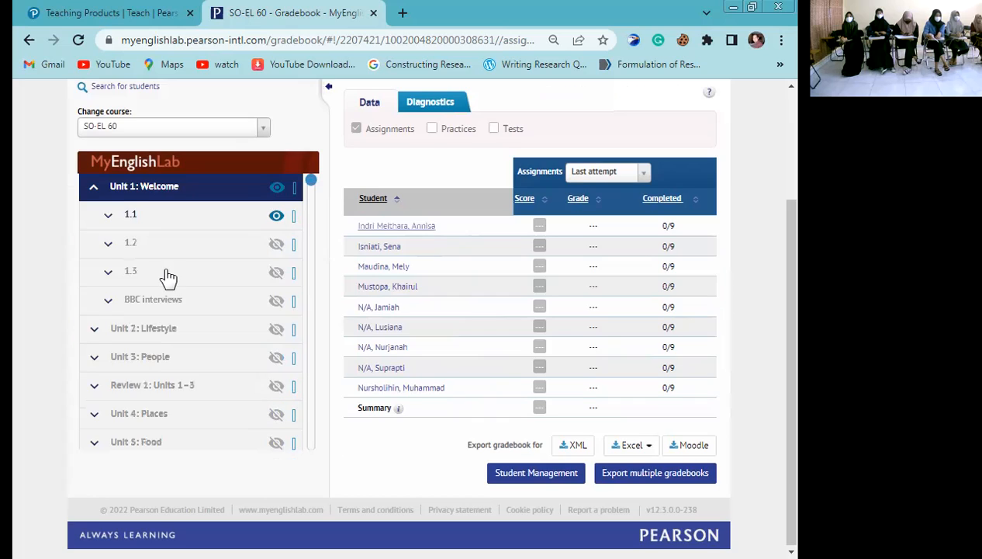
pyautogui.click(148, 196)
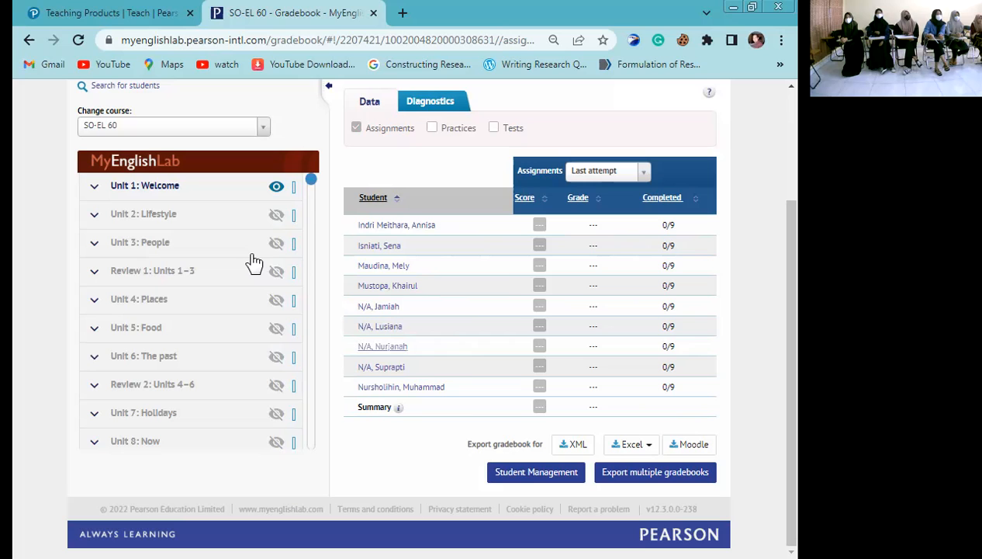
# - Examine the Unit 1: Welcome gradebook page, from the students' Assignments results to the gradebook export options
pyautogui.scroll(2, 460, 291)
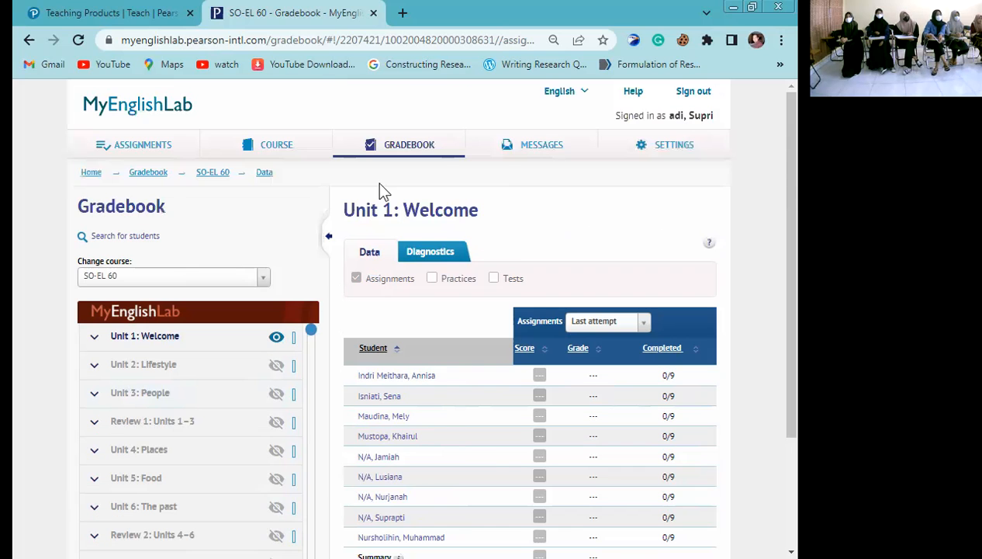
pyautogui.scroll(-2, 553, 401)
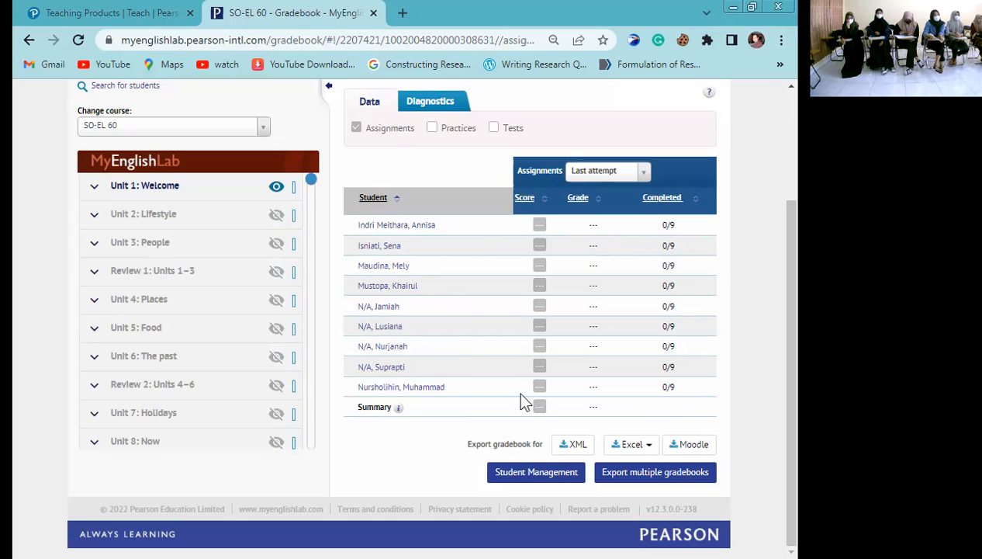
pyautogui.click(548, 88)
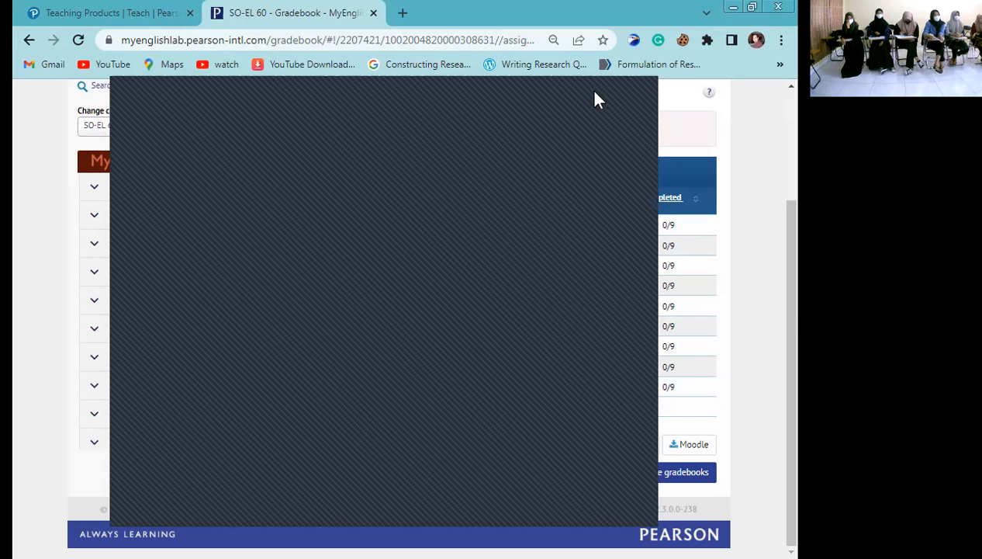
pyautogui.click(796, 312)
pyautogui.moveTo(797, 315); pyautogui.dragTo(796, 291)
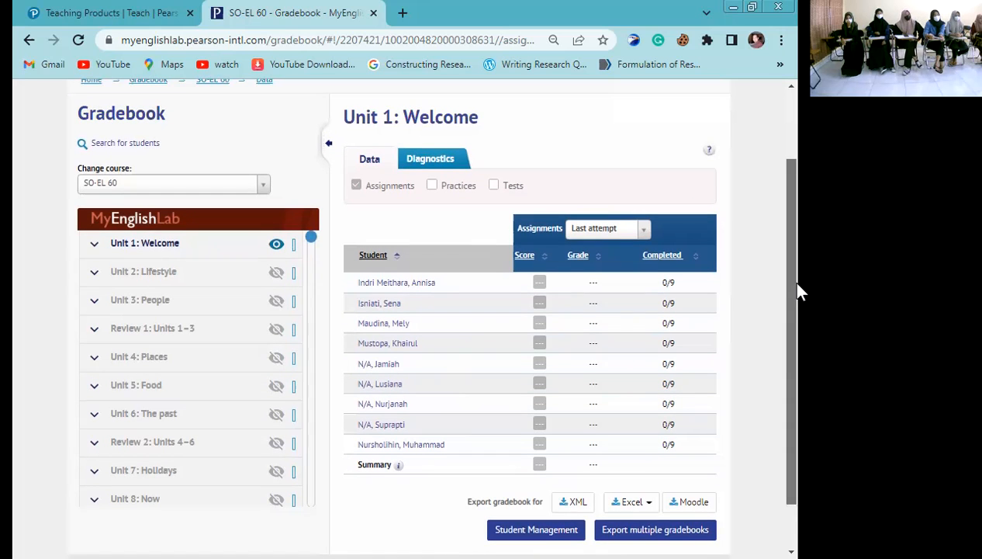
pyautogui.moveTo(797, 283); pyautogui.dragTo(797, 278)
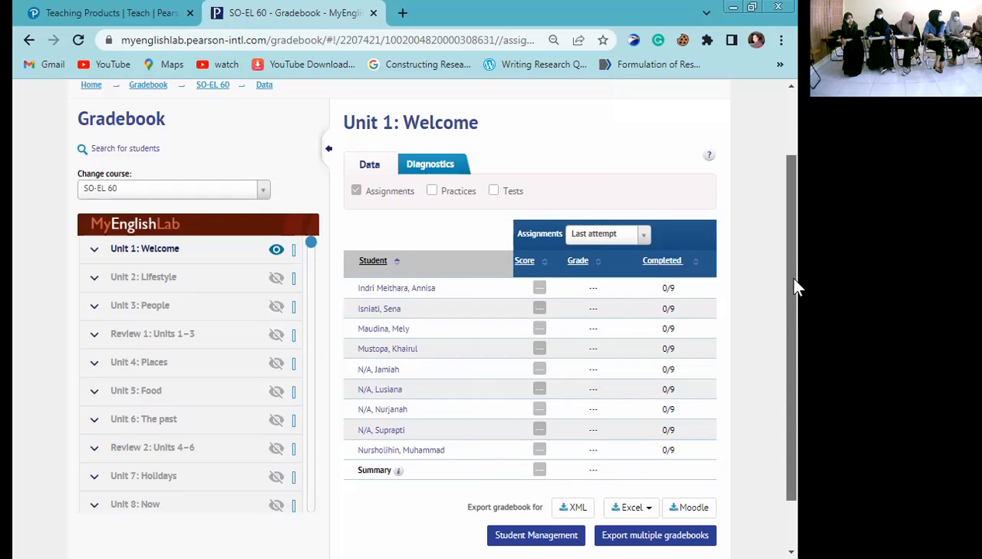
pyautogui.moveTo(797, 291); pyautogui.dragTo(796, 347)
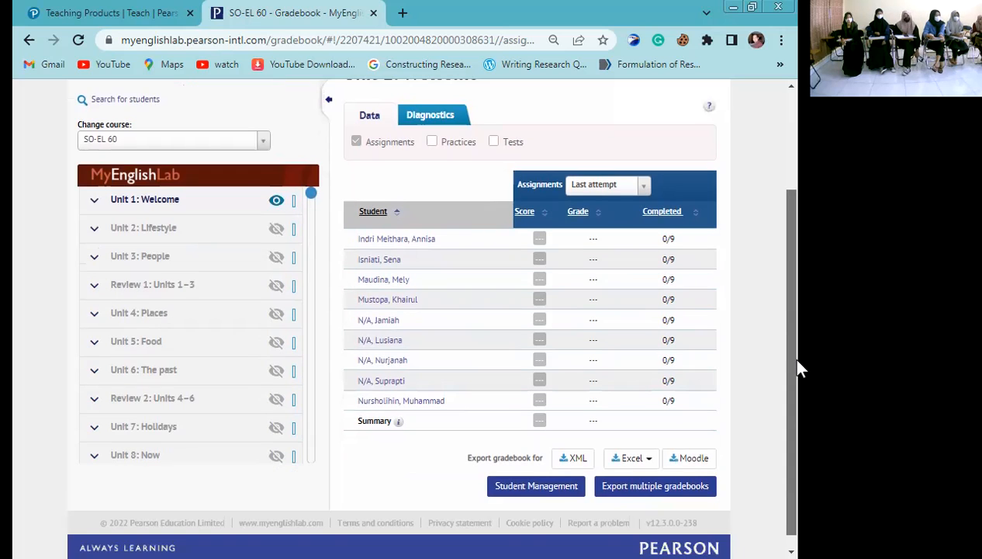
pyautogui.moveTo(797, 225); pyautogui.dragTo(796, 412)
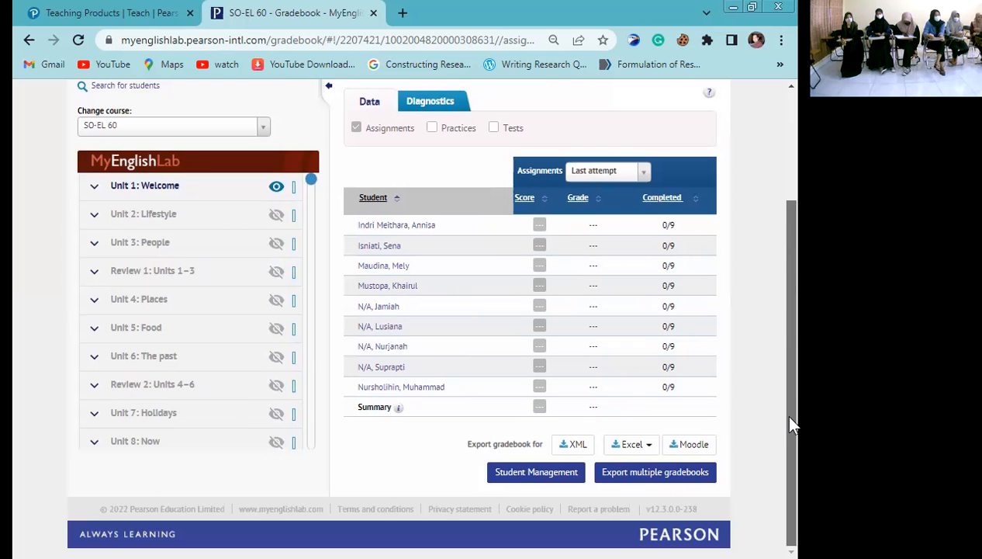
pyautogui.scroll(1, 783, 440)
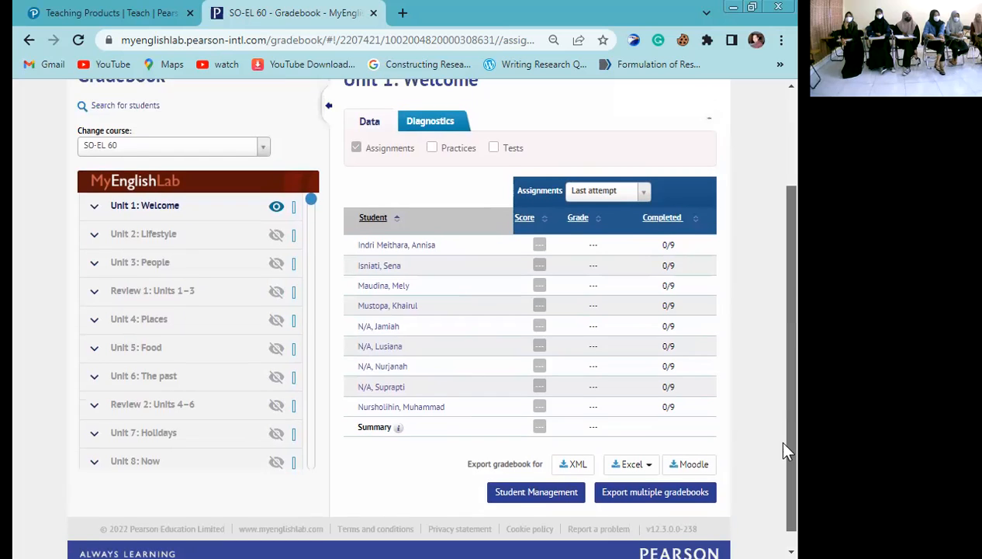
pyautogui.scroll(-1, 783, 444)
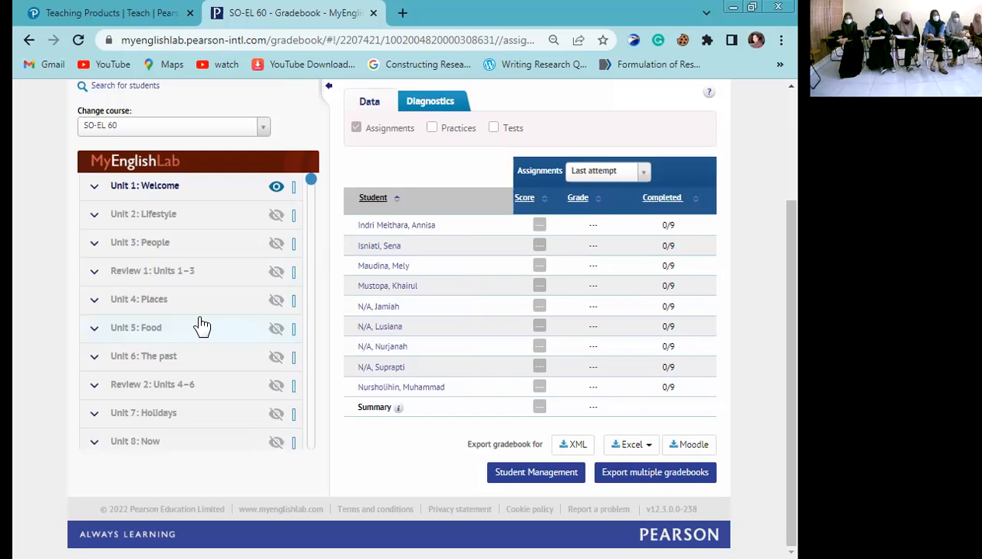
pyautogui.scroll(-3, 203, 324)
pyautogui.scroll(3, 311, 307)
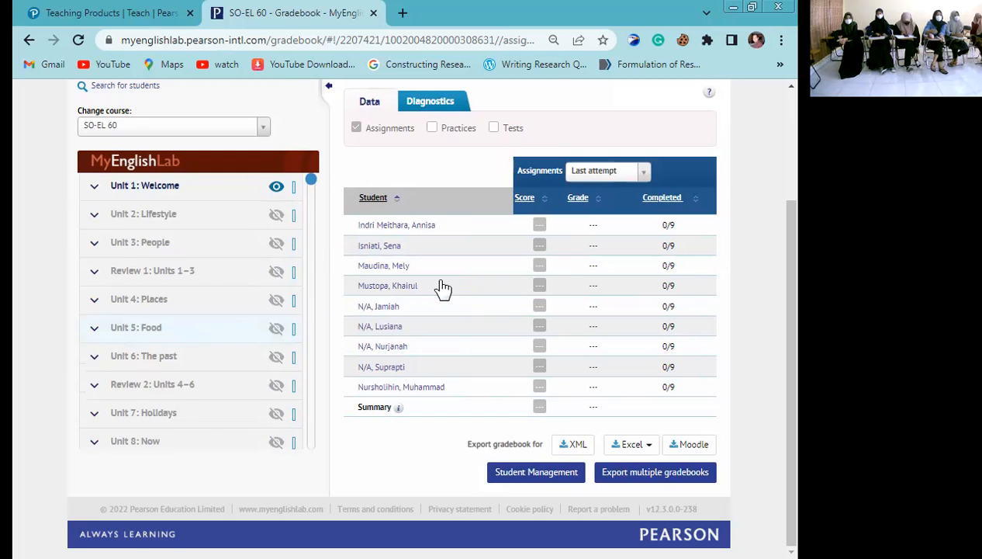
pyautogui.scroll(3, 442, 288)
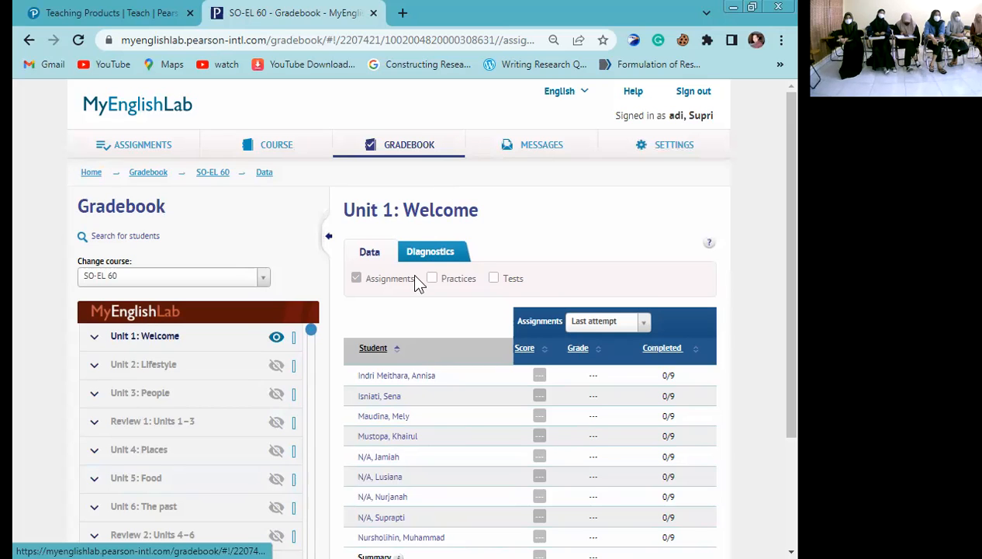
# - Open the Time/Unit diagnostic chart for Unit 1, look through the students' time on task, and return to the reports
pyautogui.scroll(-2, 415, 275)
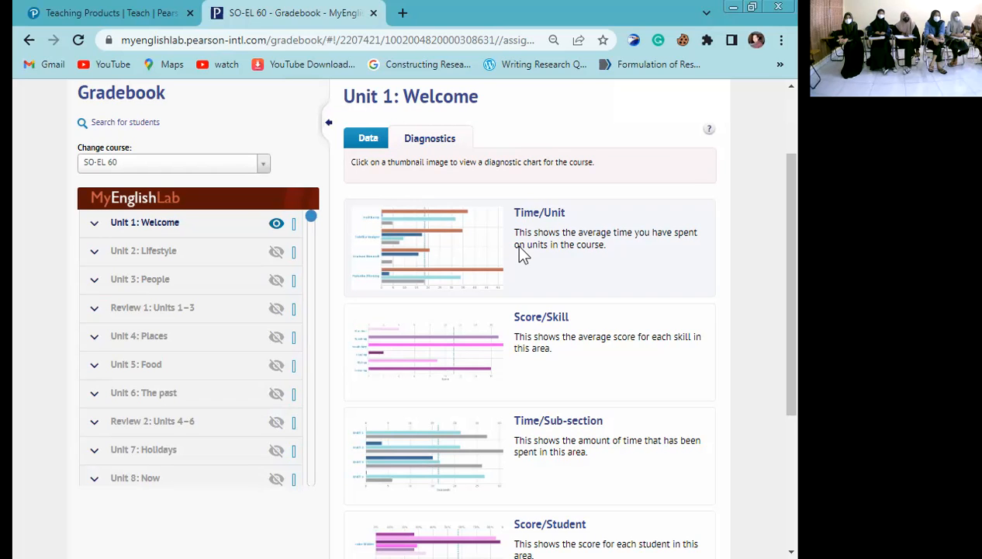
pyautogui.click(520, 248)
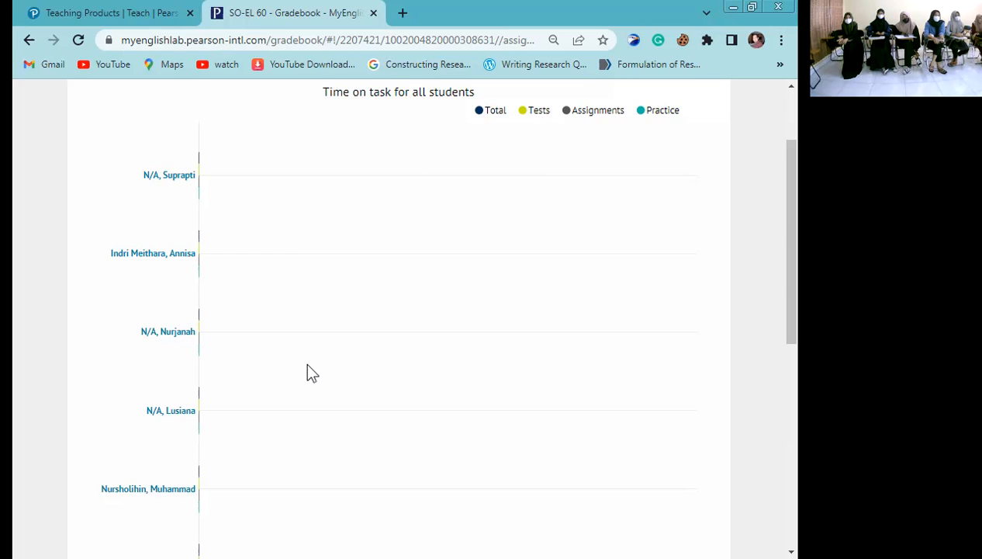
pyautogui.scroll(-5, 202, 449)
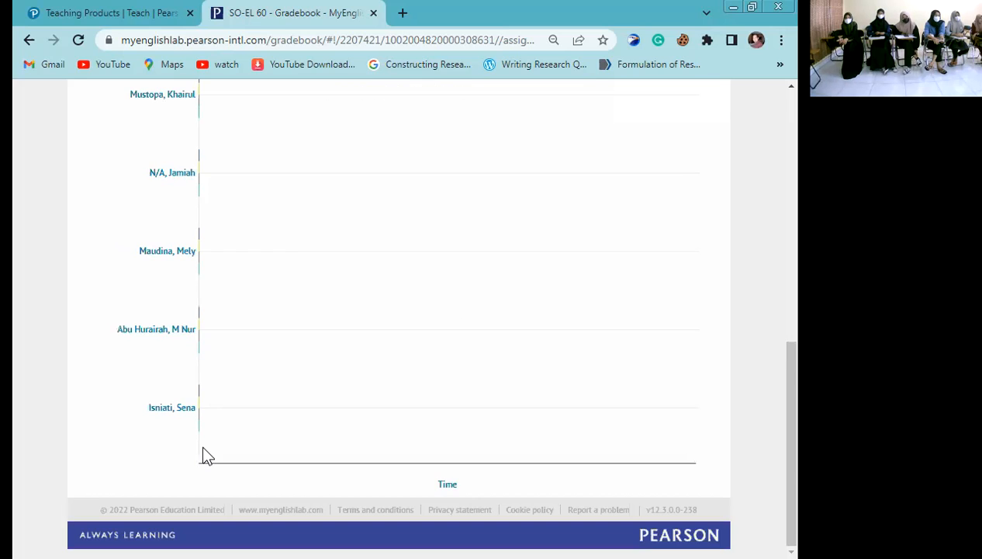
pyautogui.scroll(10, 202, 449)
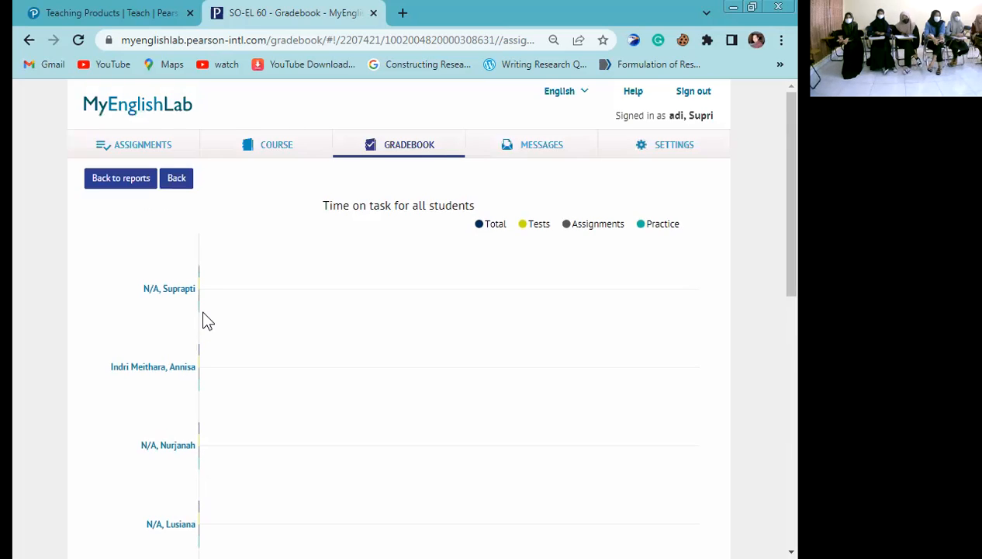
pyautogui.scroll(-2, 208, 320)
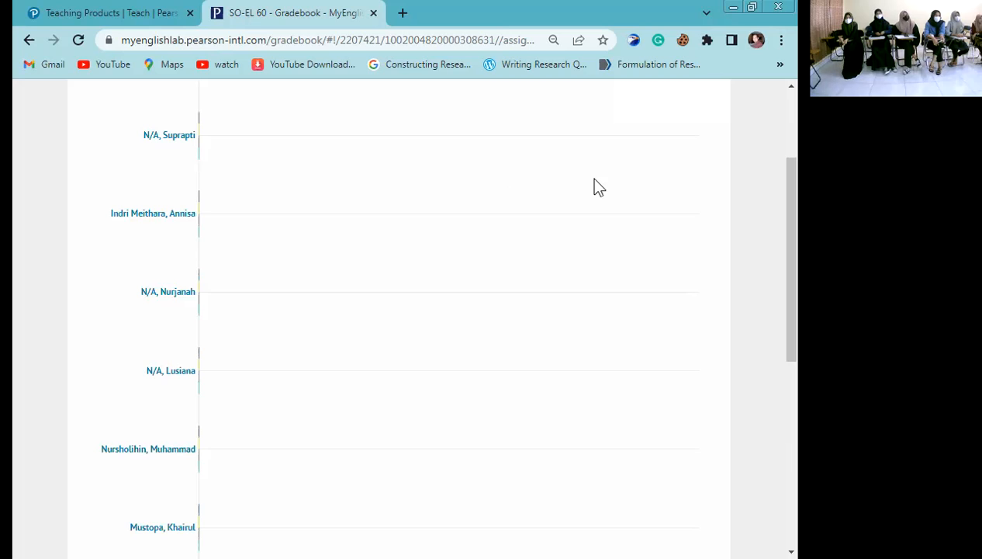
pyautogui.scroll(2, 401, 284)
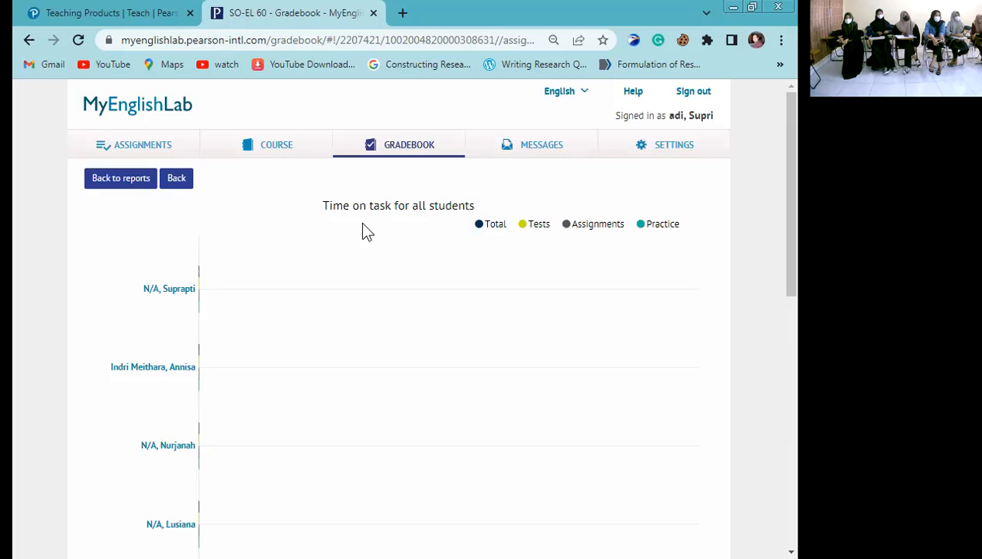
pyautogui.click(130, 186)
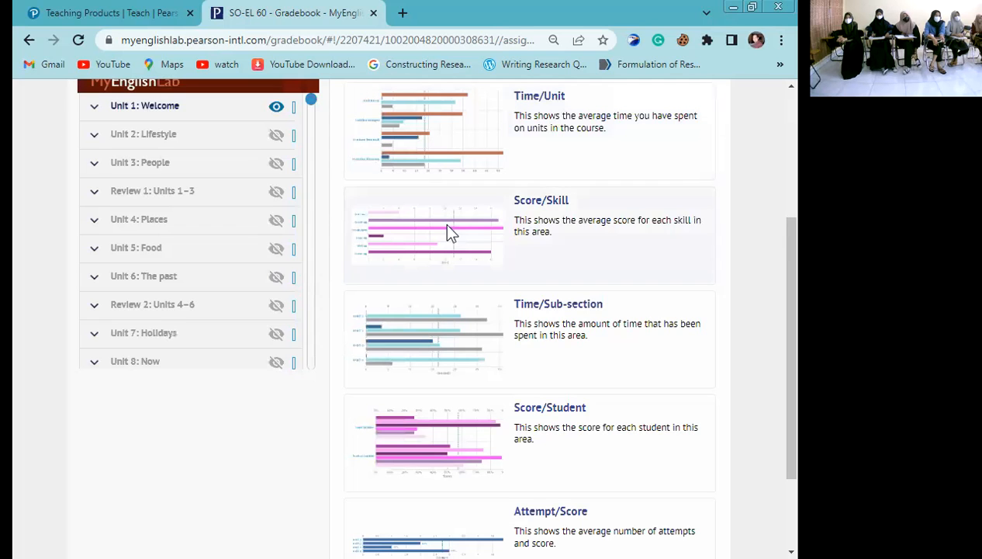
# - View the Score/Skill and Time/Sub-section diagnostic charts for Unit 1, and return to the diagnostic dashboard
pyautogui.click(447, 225)
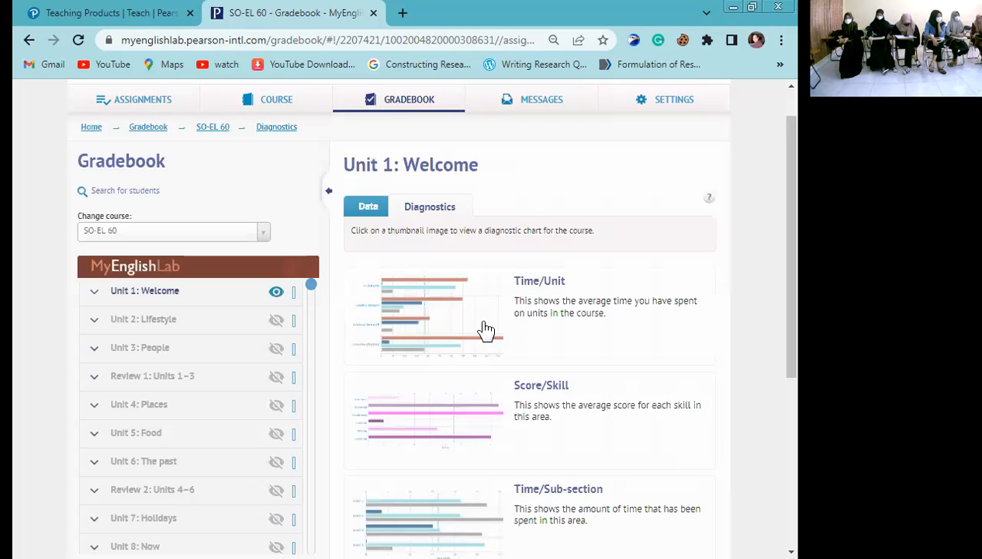
pyautogui.scroll(-2, 466, 325)
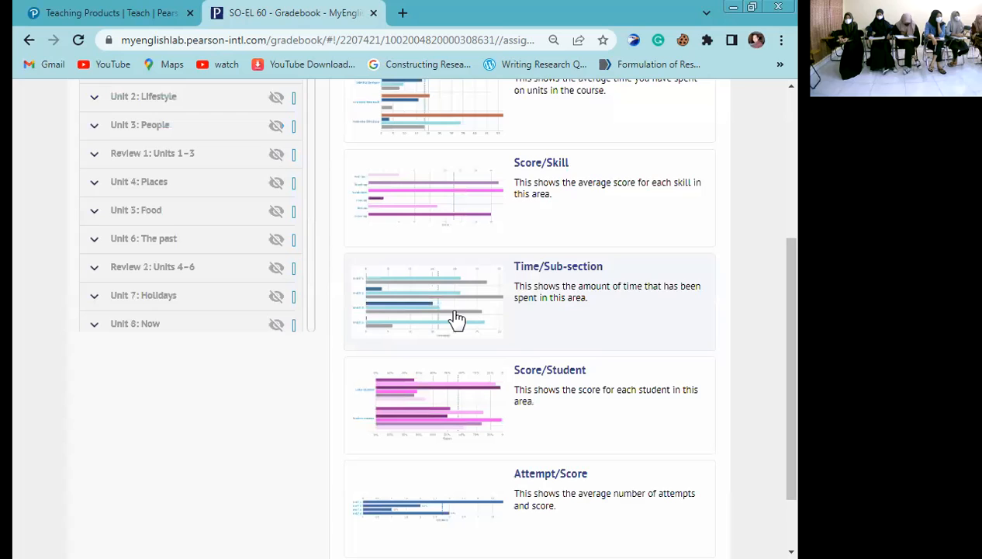
pyautogui.click(457, 317)
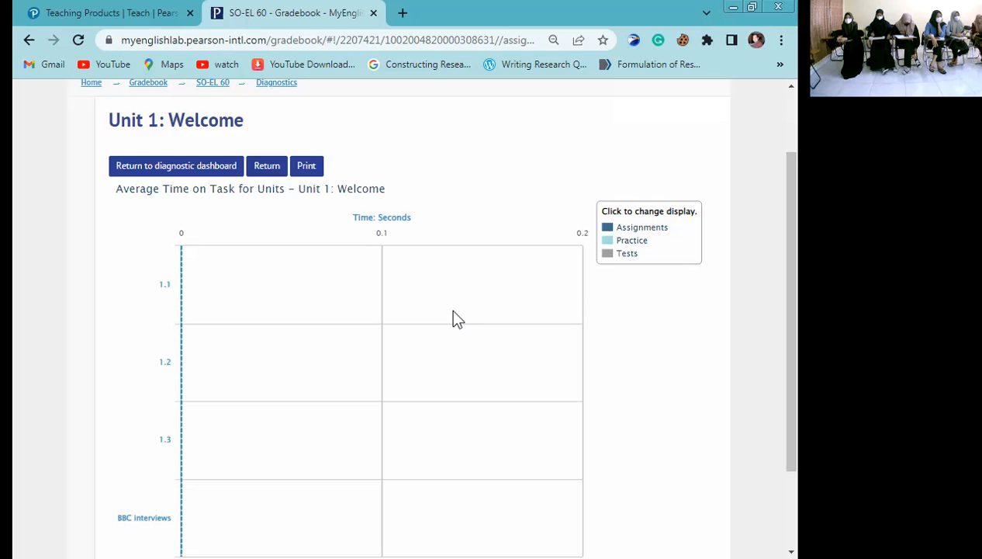
pyautogui.scroll(-1, 518, 305)
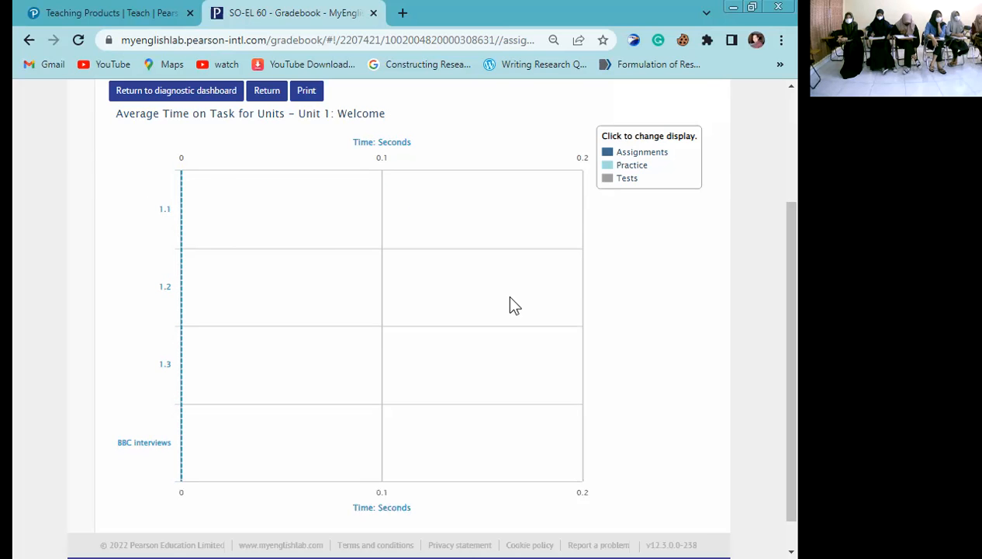
pyautogui.scroll(2, 512, 304)
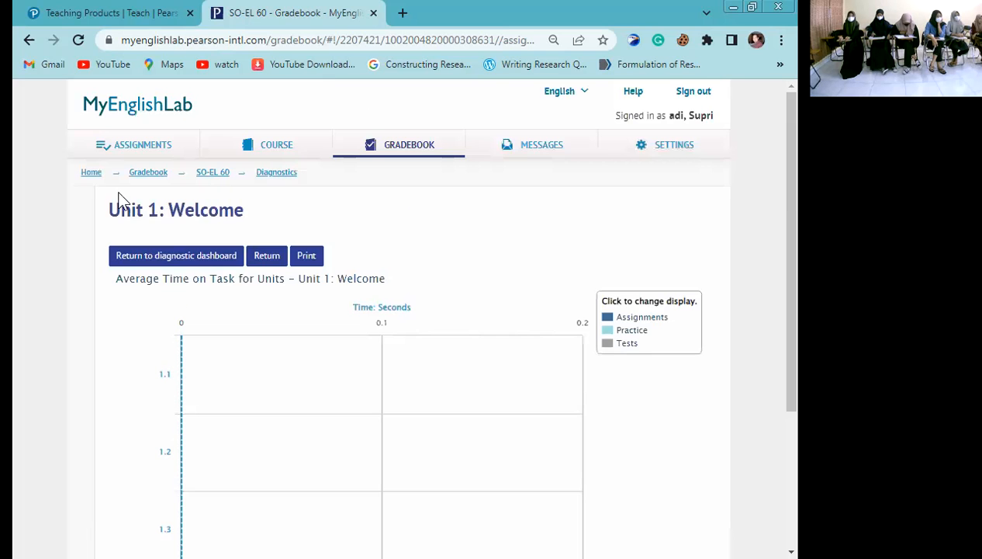
pyautogui.click(124, 261)
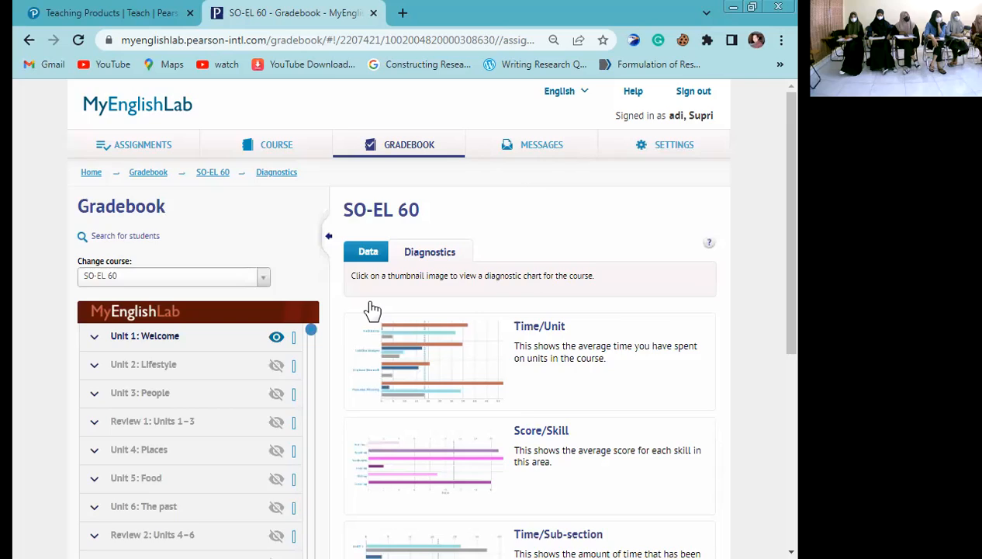
# - Open the Messages inbox and close the reminder about the SO-EL 60 assigning process
pyautogui.scroll(-5, 372, 310)
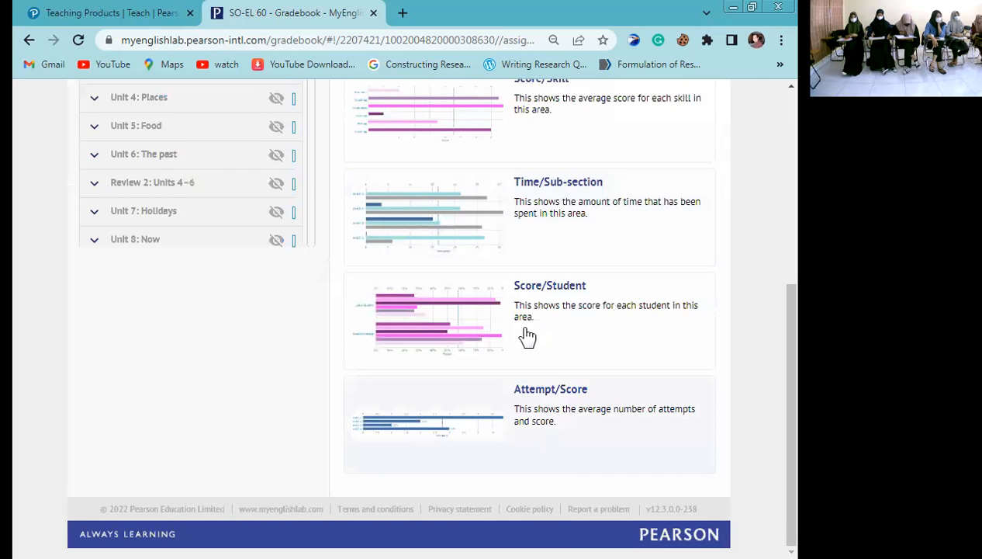
pyautogui.scroll(5, 409, 340)
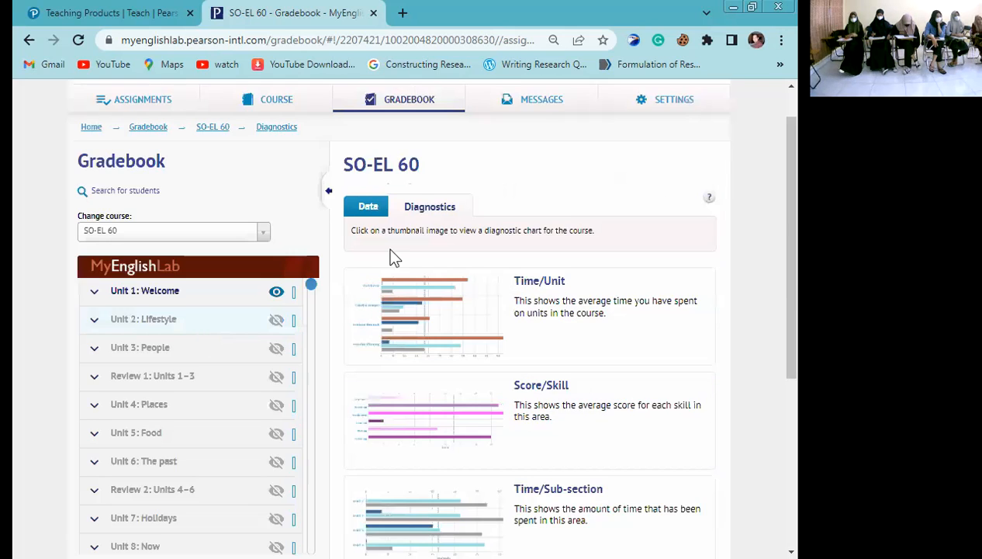
pyautogui.scroll(1, 497, 178)
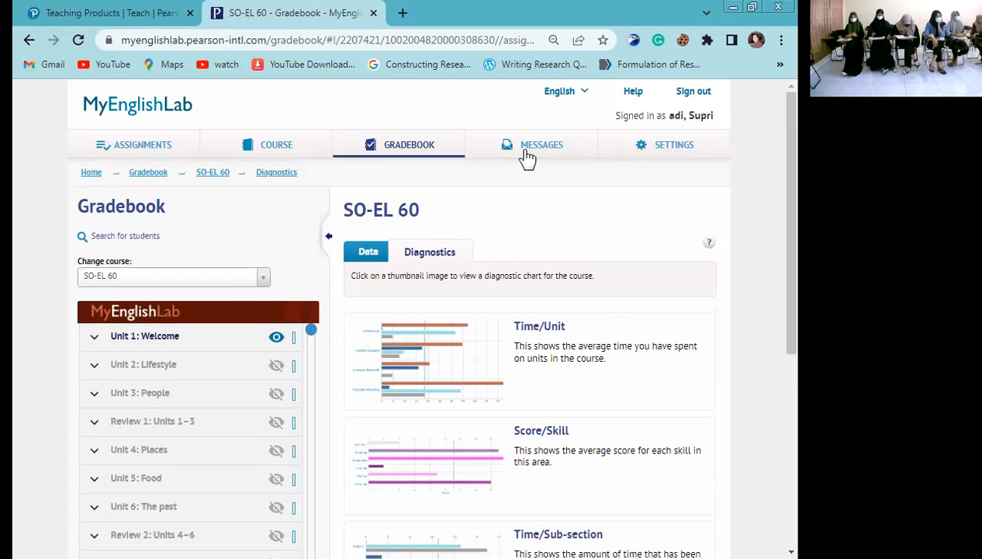
pyautogui.click(527, 157)
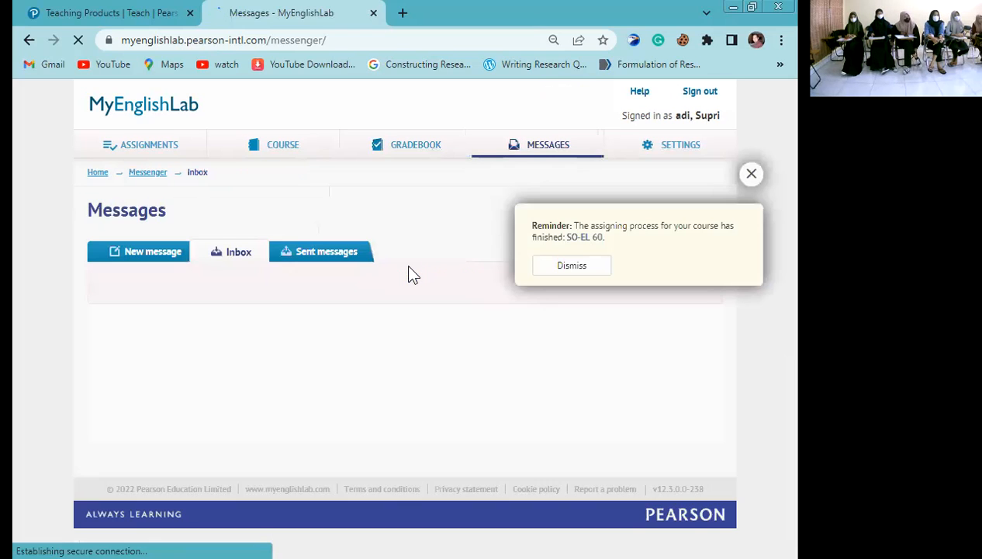
pyautogui.click(751, 174)
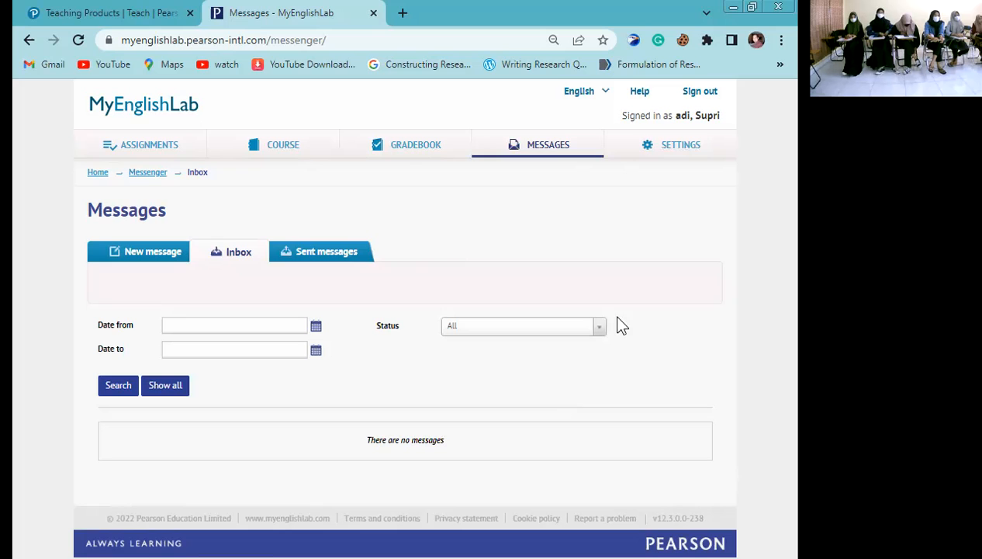
# - Revisit the SO-EL 60 course content, and review the sent Unit 1 exercises in the recent activity of Assignments & Events
pyautogui.click(301, 155)
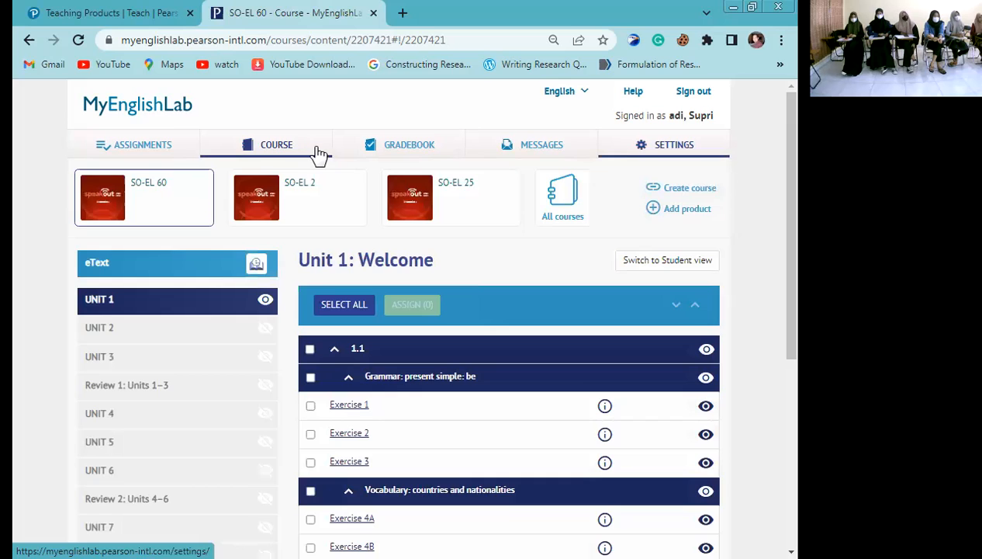
pyautogui.click(166, 154)
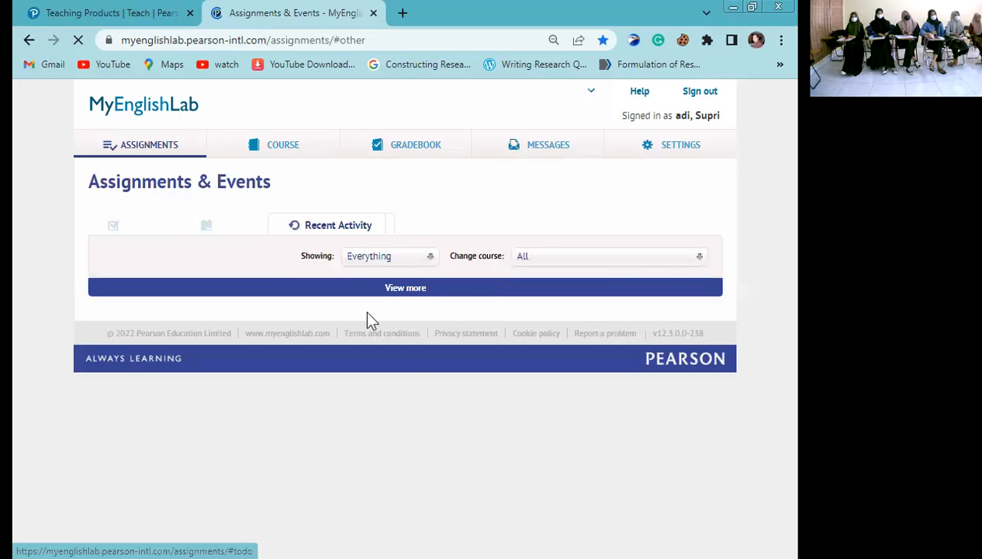
pyautogui.scroll(2, 305, 382)
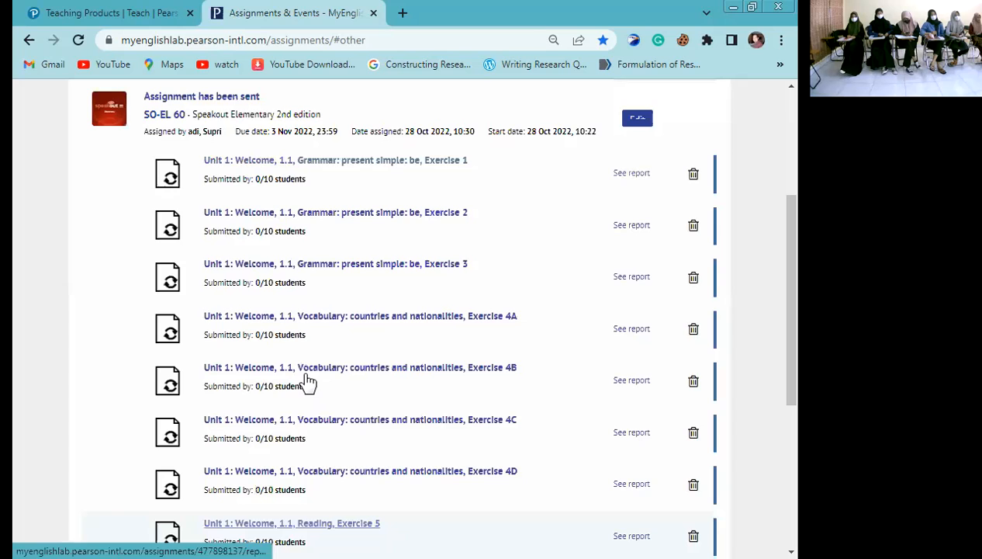
pyautogui.scroll(1, 325, 291)
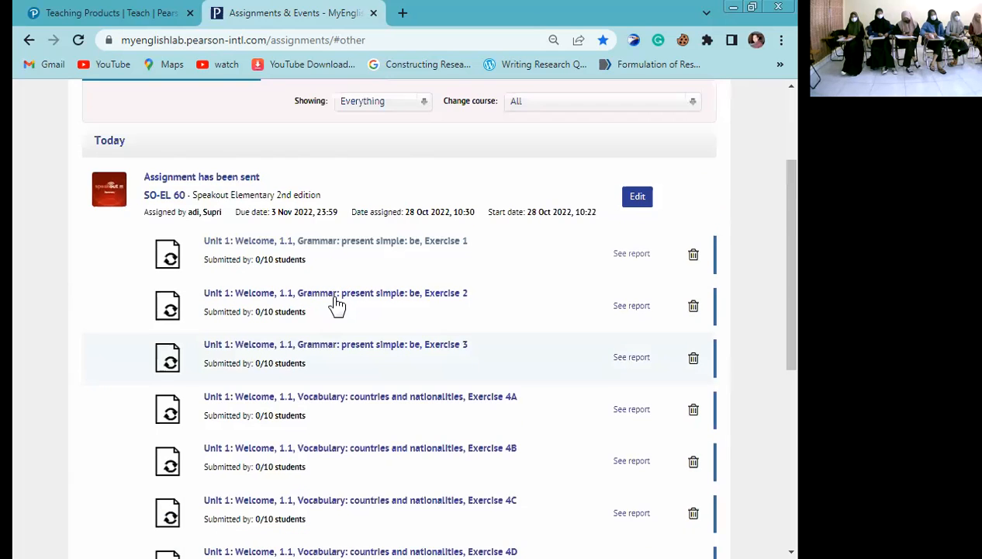
pyautogui.scroll(-2, 336, 305)
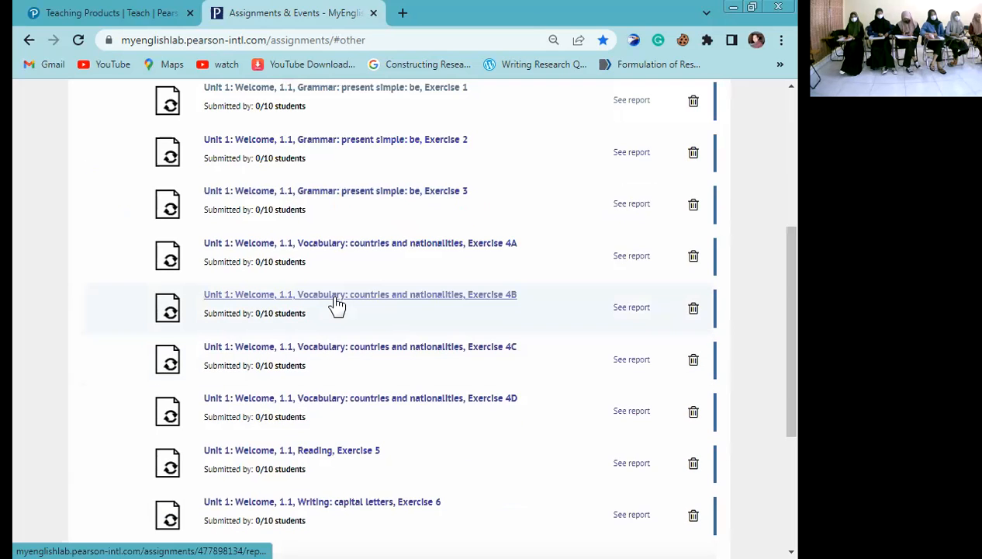
pyautogui.scroll(1, 336, 305)
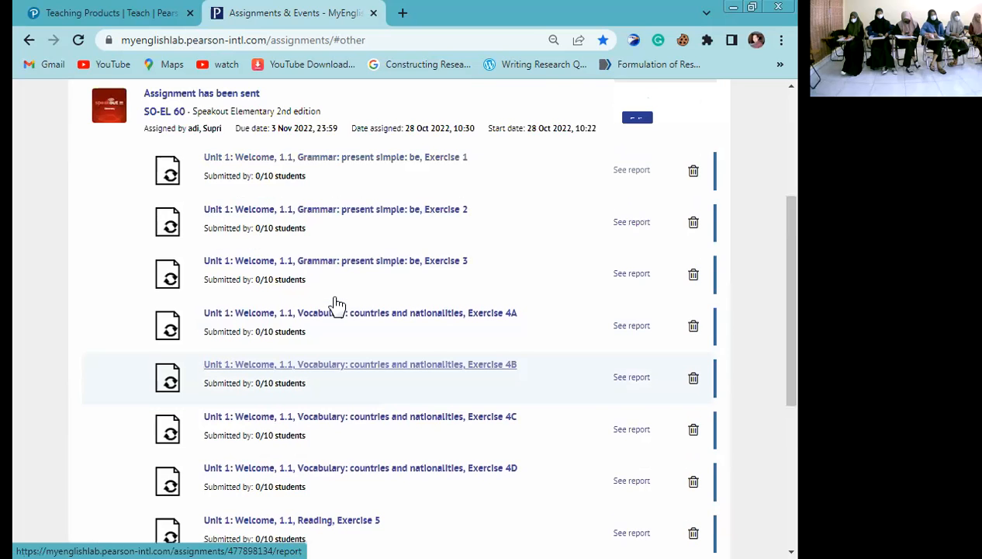
# - Look through the recent activity list, from the Unit 1 exercises sent to SO-EL 60 down to the older SO-EL 3 assignment
pyautogui.scroll(3, 336, 305)
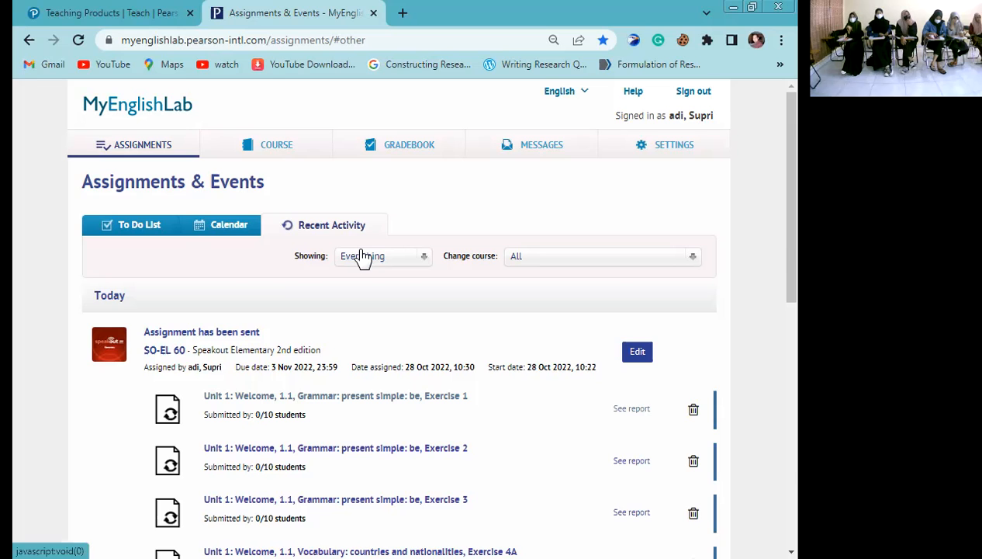
pyautogui.scroll(-5, 362, 259)
pyautogui.scroll(-3, 361, 258)
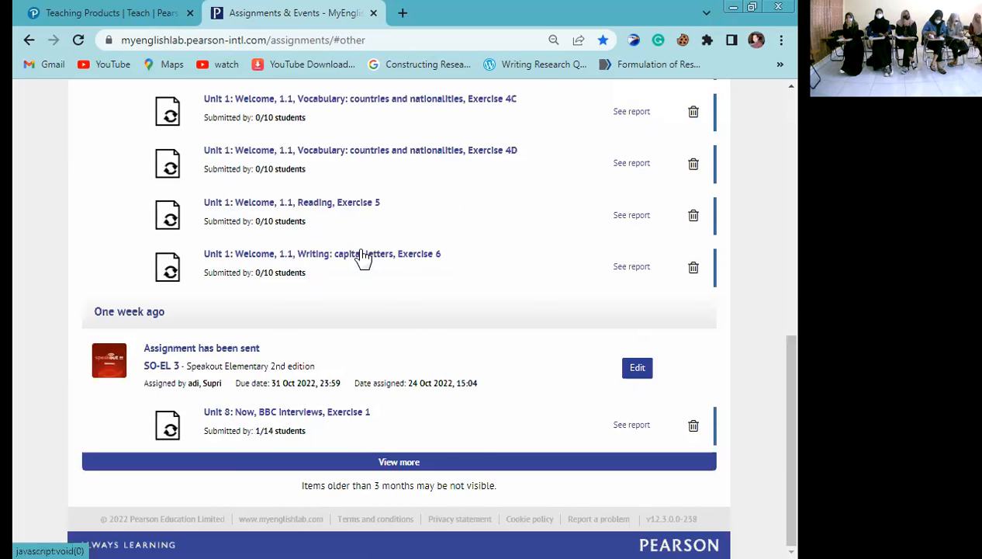
pyautogui.scroll(10, 263, 270)
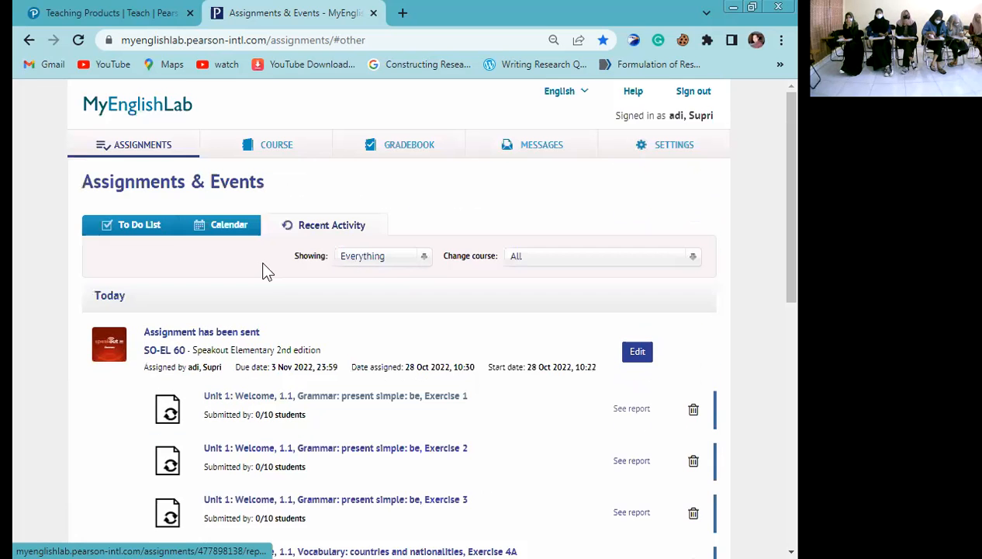
# - Return to the SO-EL 60 course content, look over the Unit 1 exercise list, and sign out of the account
pyautogui.click(284, 153)
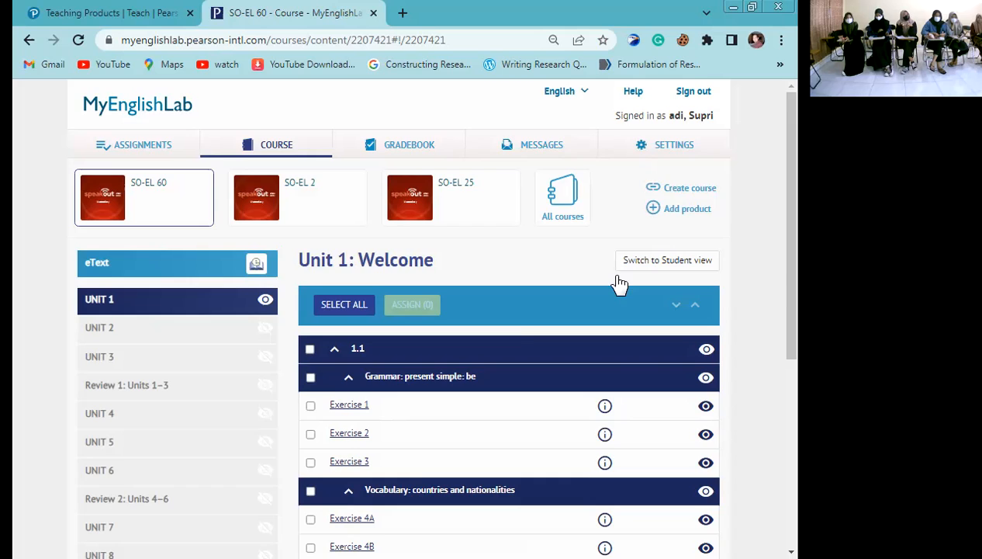
pyautogui.scroll(-5, 478, 346)
pyautogui.scroll(3, 504, 333)
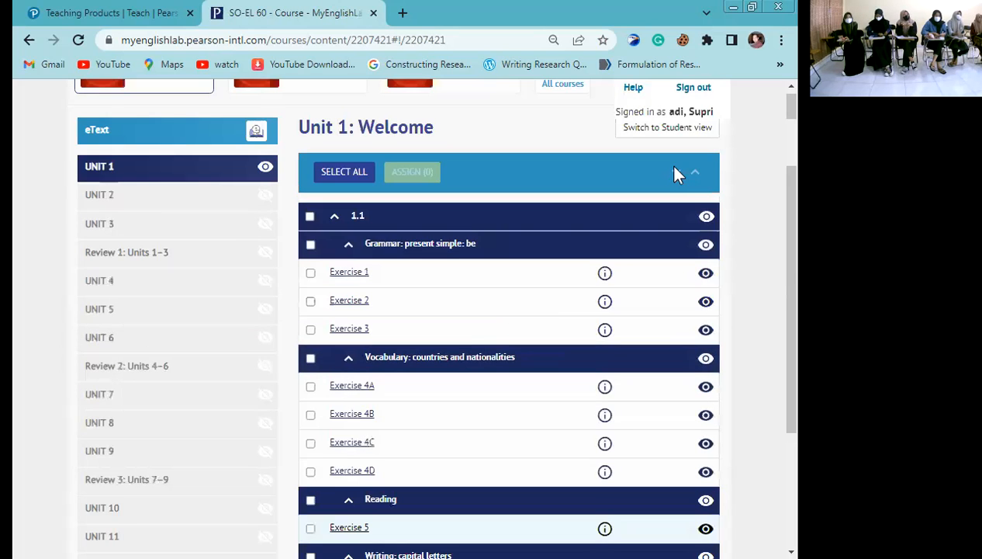
pyautogui.scroll(2, 668, 175)
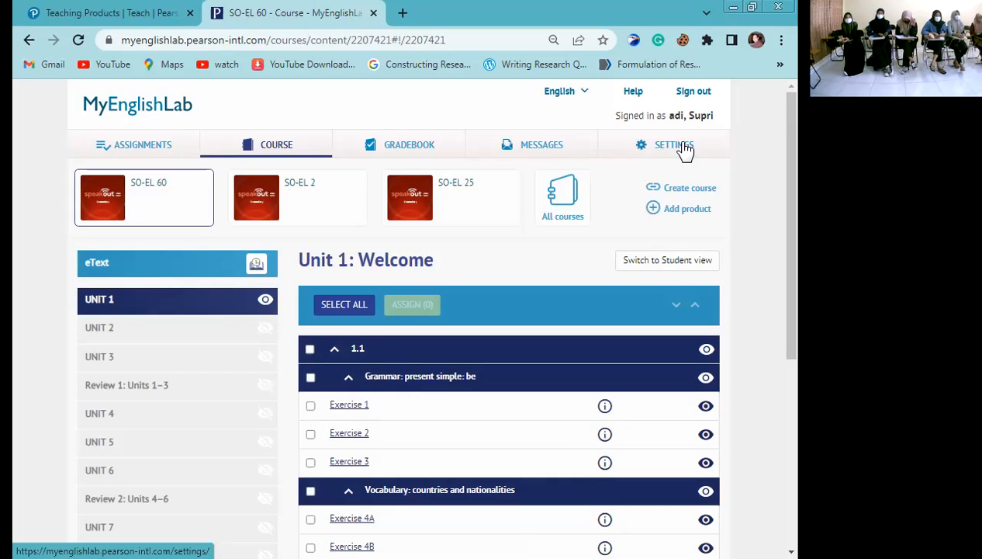
pyautogui.click(707, 96)
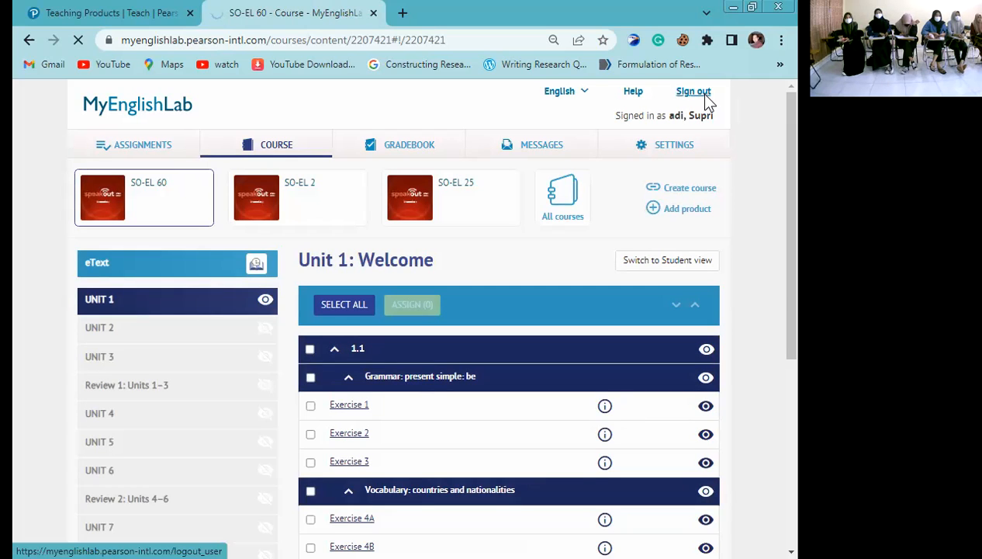